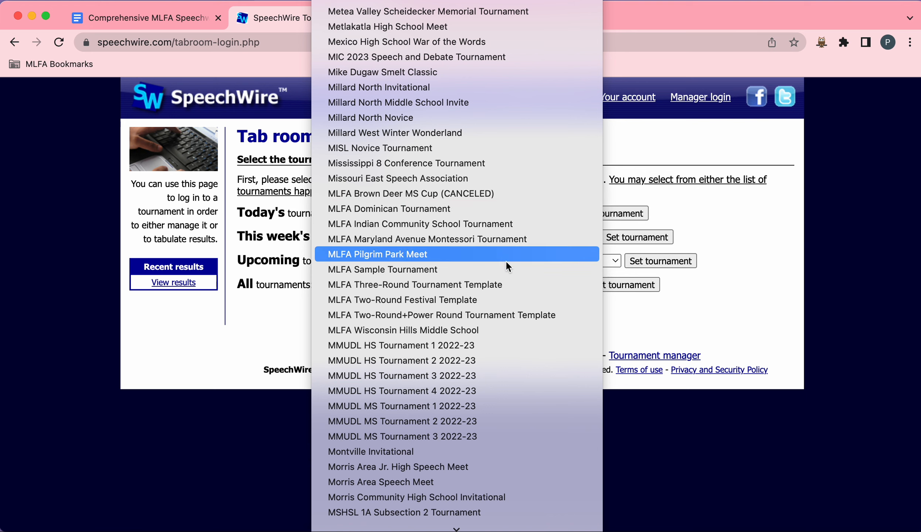
# Step: Choose MLFA Dominican Tournament from the list of all tournaments and set it as the tournament to log in to
pyautogui.click(515, 213)
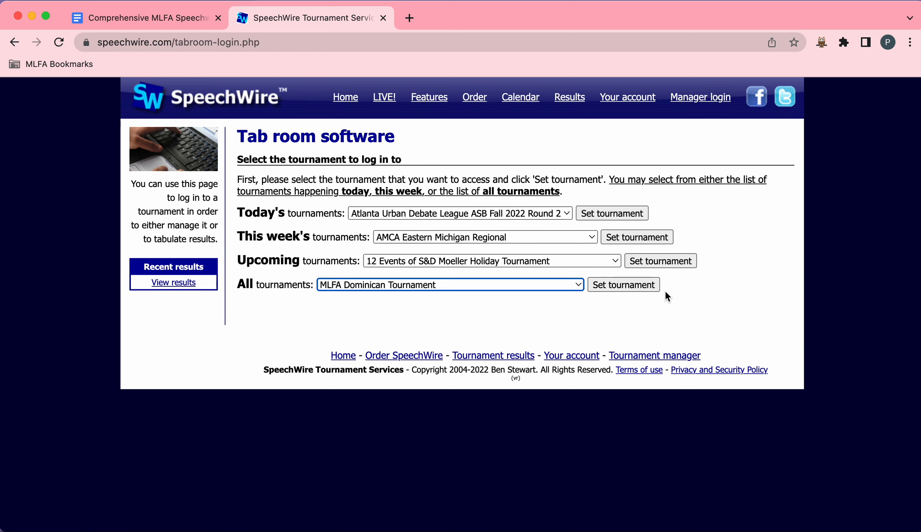
pyautogui.click(639, 286)
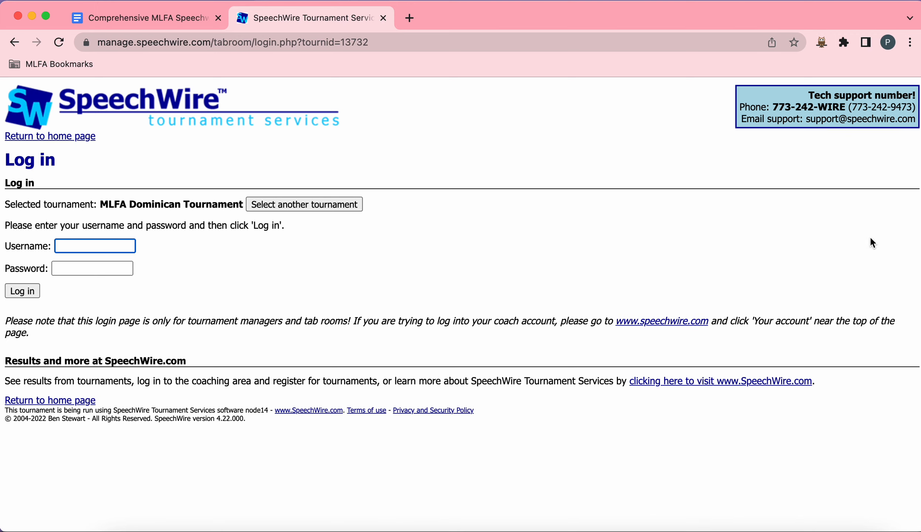
# Step: Copy the manager username from the welcome email and paste it into the Username field
pyautogui.click(920, 246)
pyautogui.moveTo(701, 15); pyautogui.dragTo(570, 33)
pyautogui.scroll(-4, 401, 259)
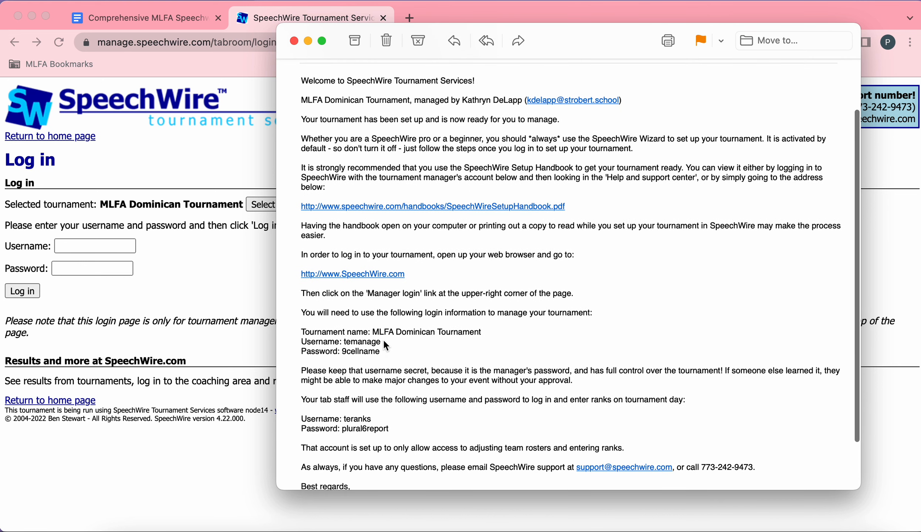
pyautogui.moveTo(383, 342); pyautogui.dragTo(345, 342)
pyautogui.press('super+c')
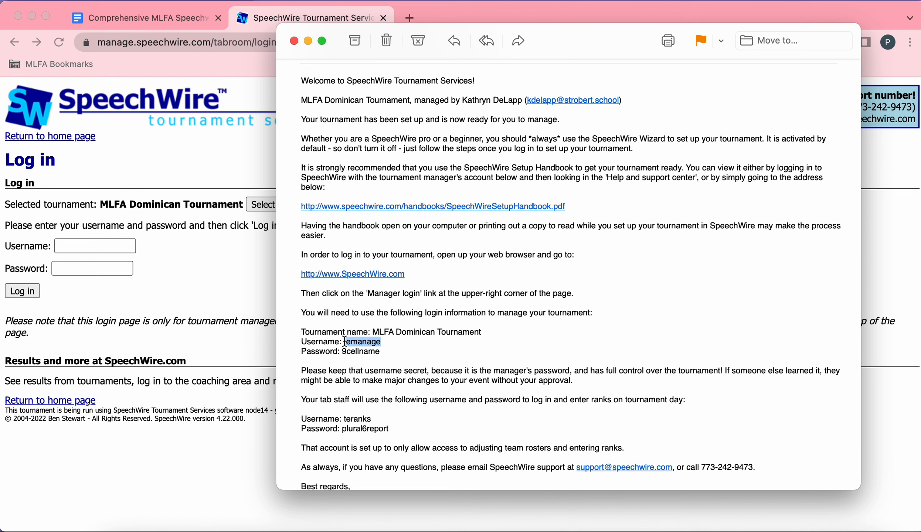
pyautogui.click(95, 245)
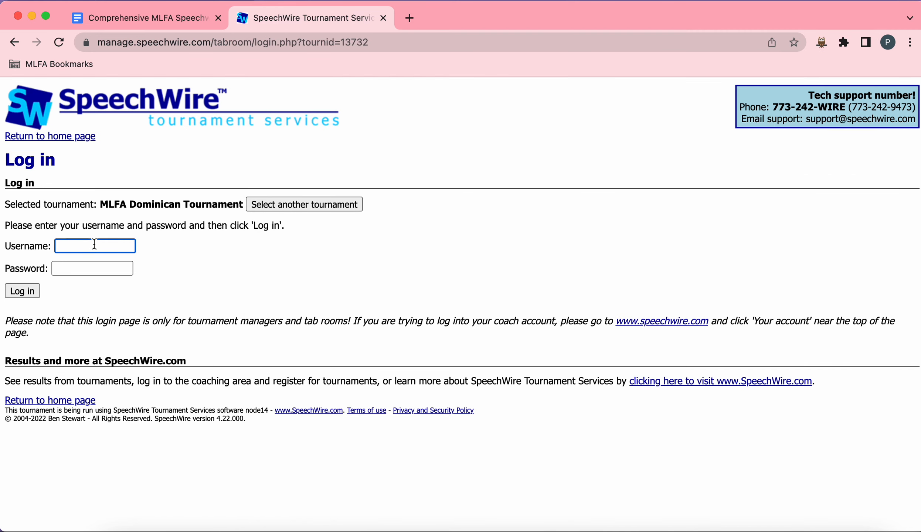
pyautogui.press('super+v')
# Step: Copy the manager password from the welcome email into the Password field, log in, and save the password in the browser
pyautogui.moveTo(582, 20); pyautogui.dragTo(550, 5)
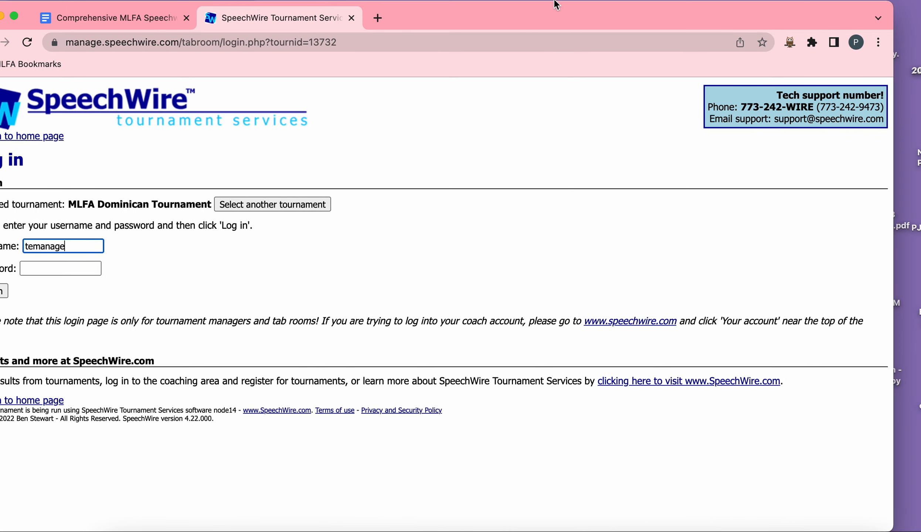
pyautogui.click(618, 57)
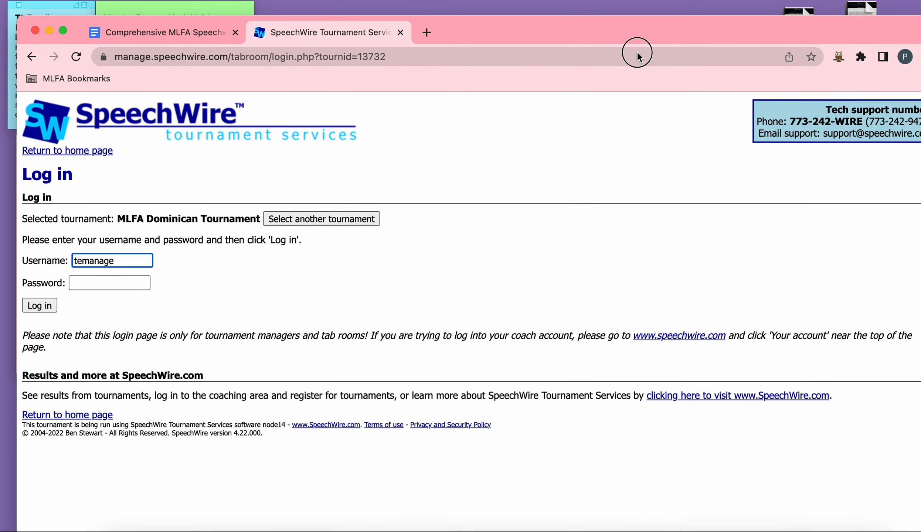
pyautogui.moveTo(637, 53); pyautogui.dragTo(637, 69)
pyautogui.moveTo(604, 38); pyautogui.dragTo(604, 61)
pyautogui.click(593, 39)
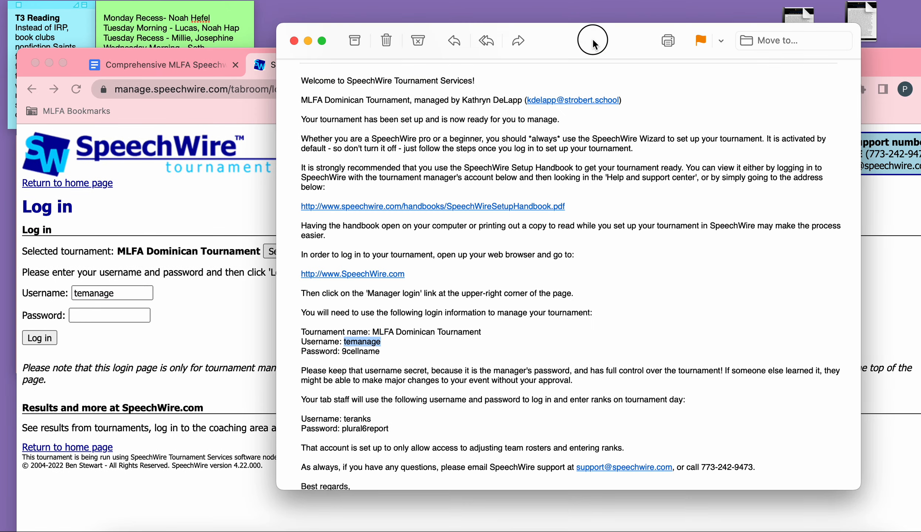
pyautogui.moveTo(397, 351); pyautogui.dragTo(340, 351)
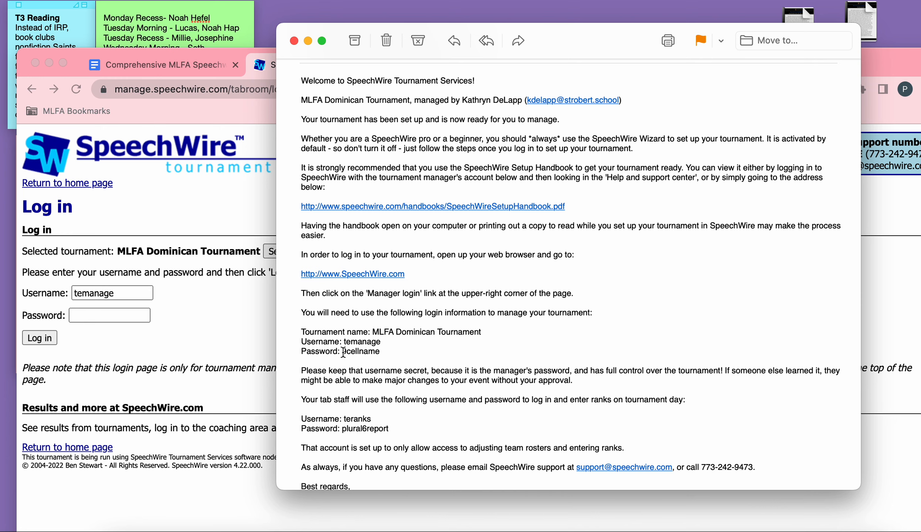
pyautogui.click(308, 42)
pyautogui.moveTo(581, 53); pyautogui.dragTo(567, 6)
pyautogui.click(75, 269)
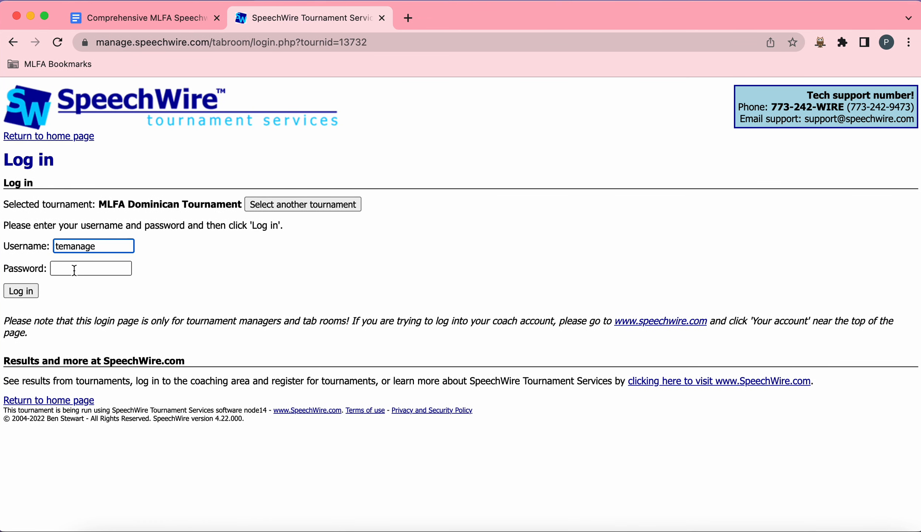
pyautogui.press('super+v')
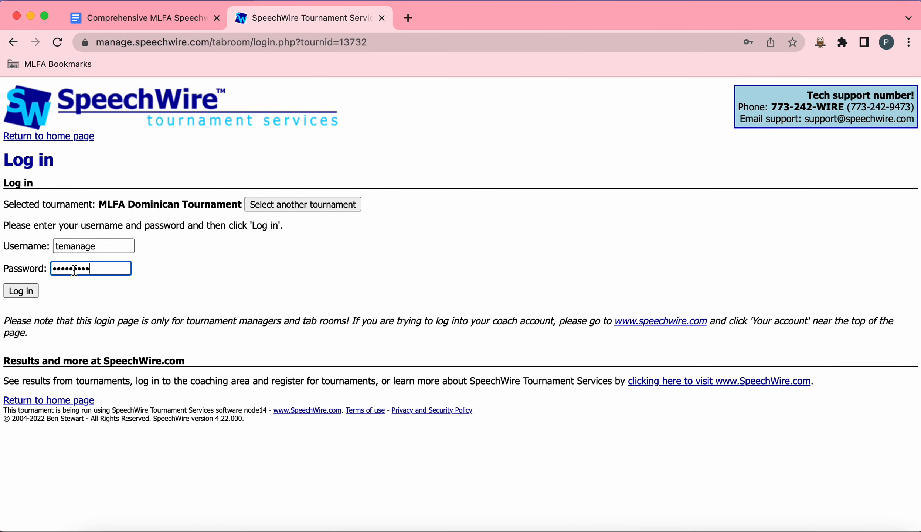
pyautogui.click(29, 290)
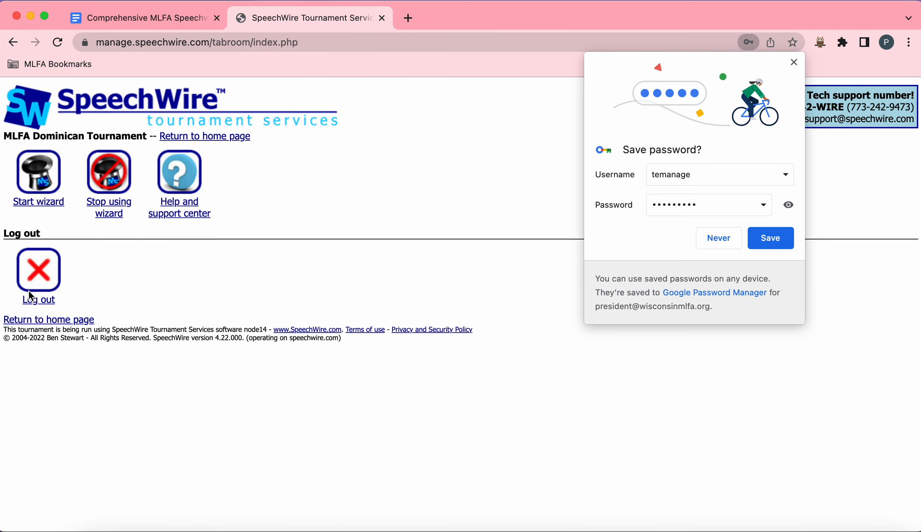
pyautogui.click(781, 248)
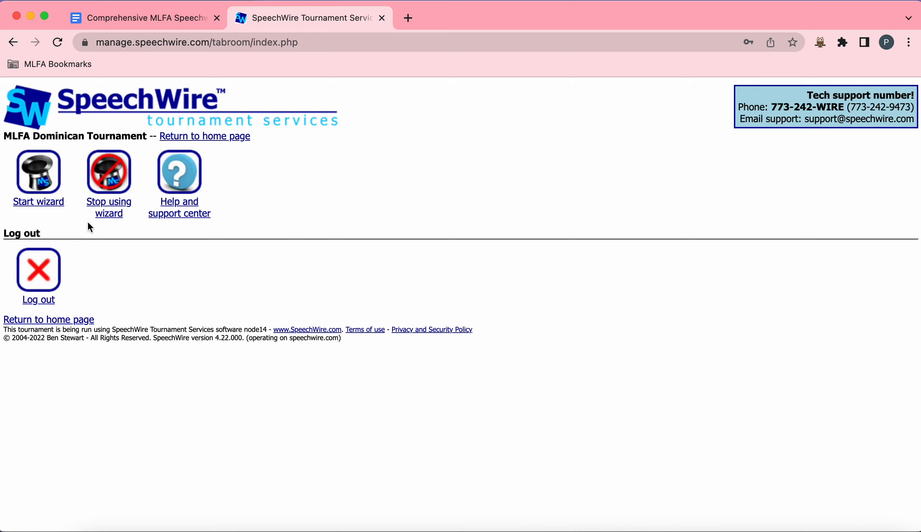
# Step: Start the SpeechWire setup wizard and continue past its introduction page
pyautogui.click(43, 190)
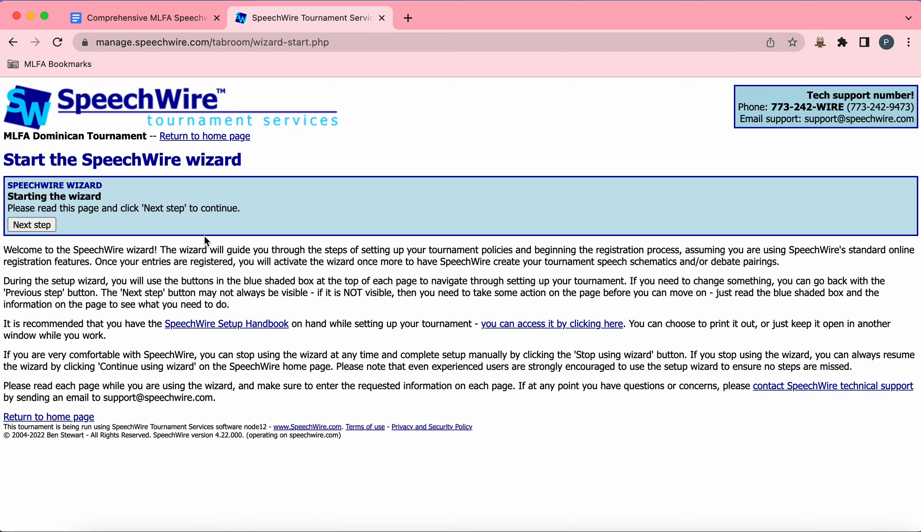
pyautogui.click(46, 225)
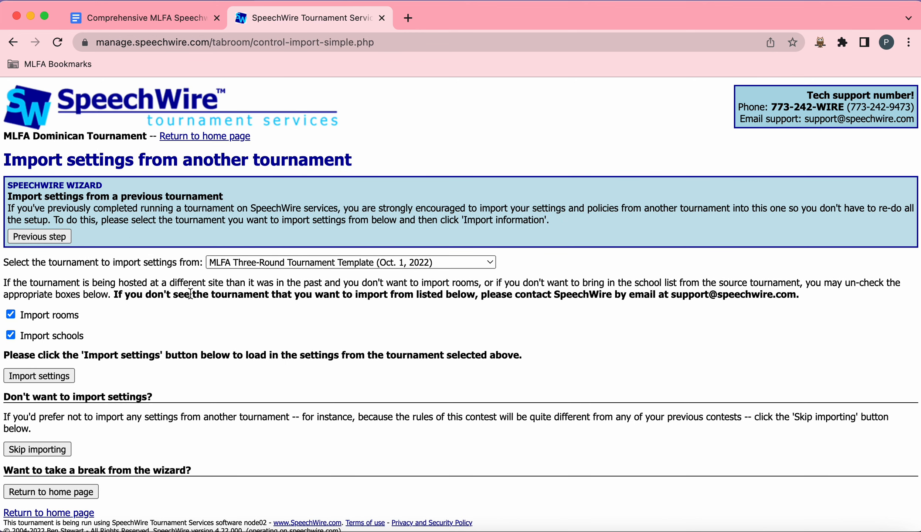
# Step: Pick MLFA Two-Round+Power Round Tournament Template as the import source and uncheck Import rooms and Import schools
pyautogui.click(251, 262)
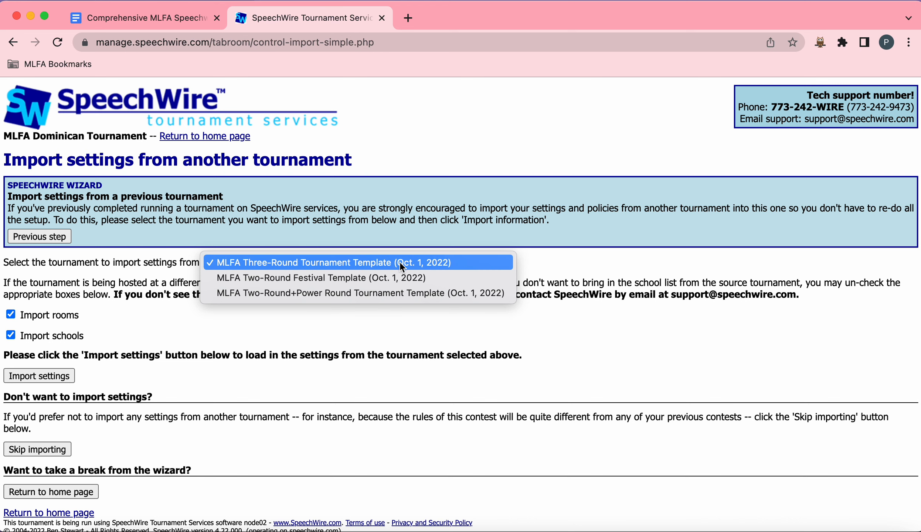
pyautogui.click(397, 294)
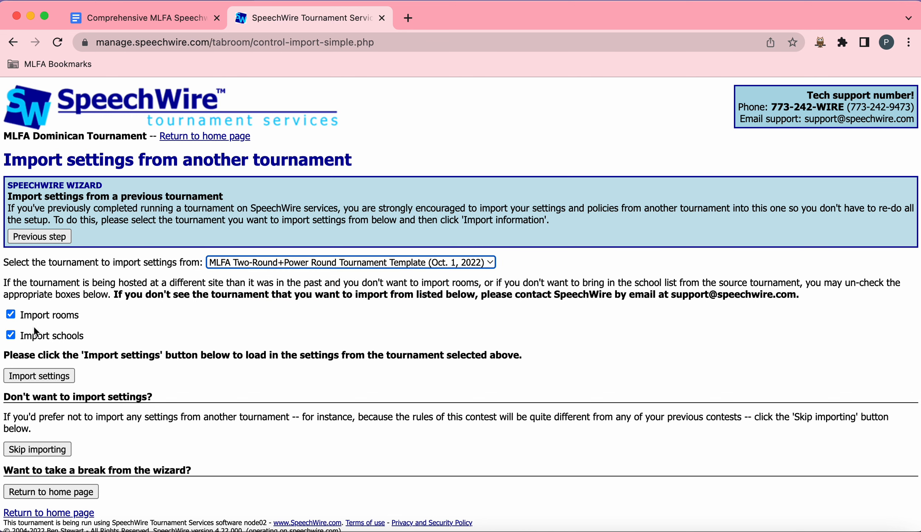
pyautogui.click(11, 314)
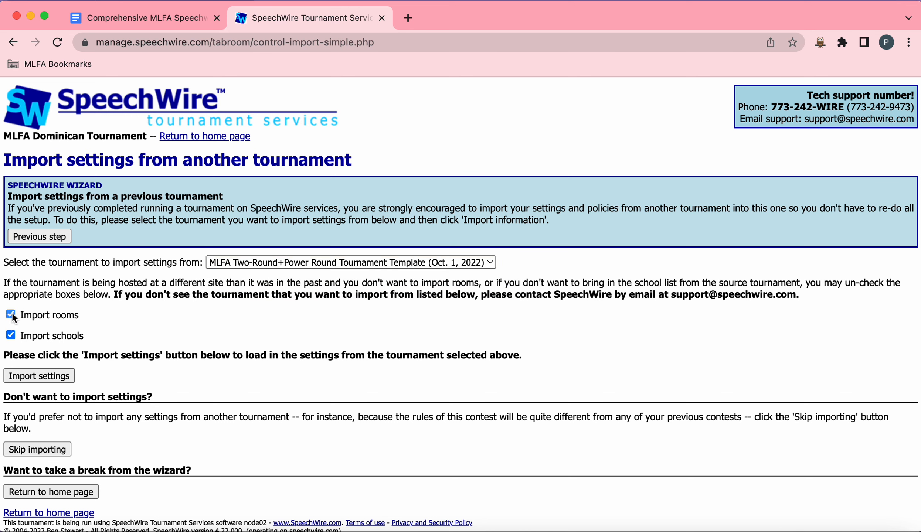
pyautogui.click(10, 335)
# Step: Import the settings from the chosen template and continue to the next wizard step
pyautogui.scroll(-1, 392, 264)
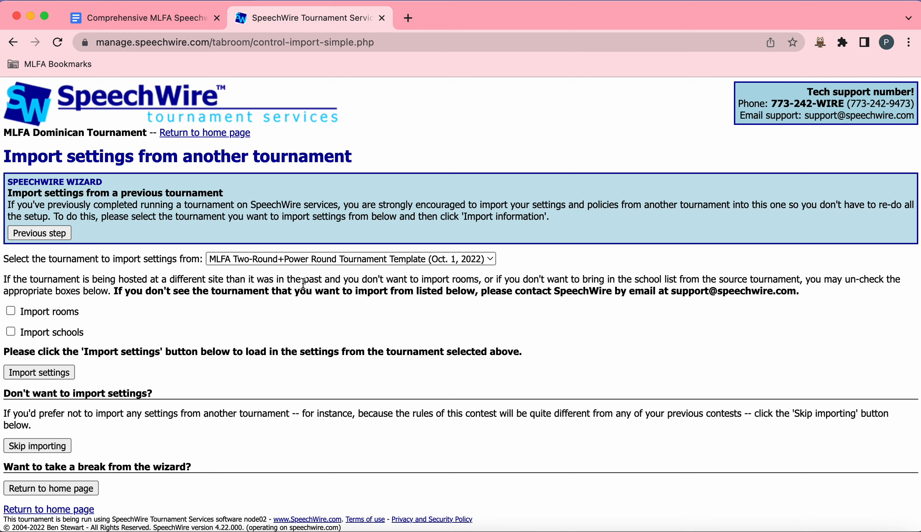
pyautogui.click(47, 372)
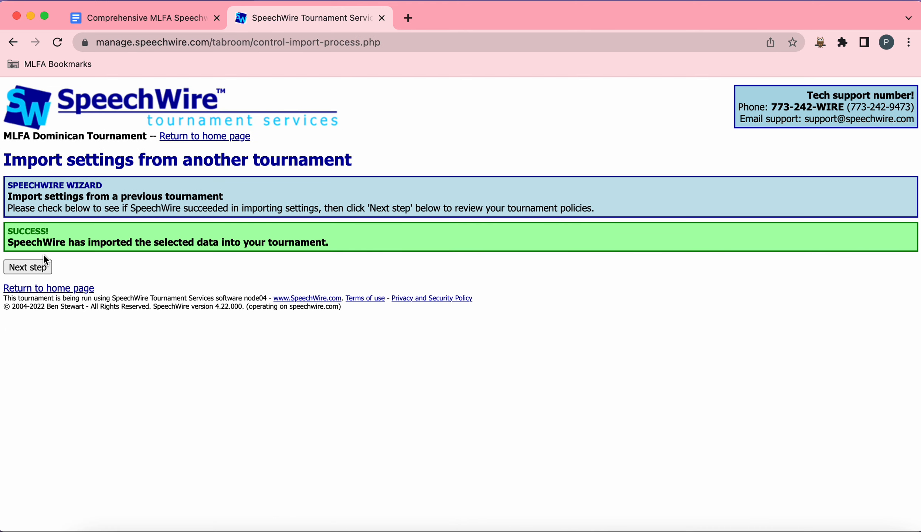
pyautogui.click(38, 269)
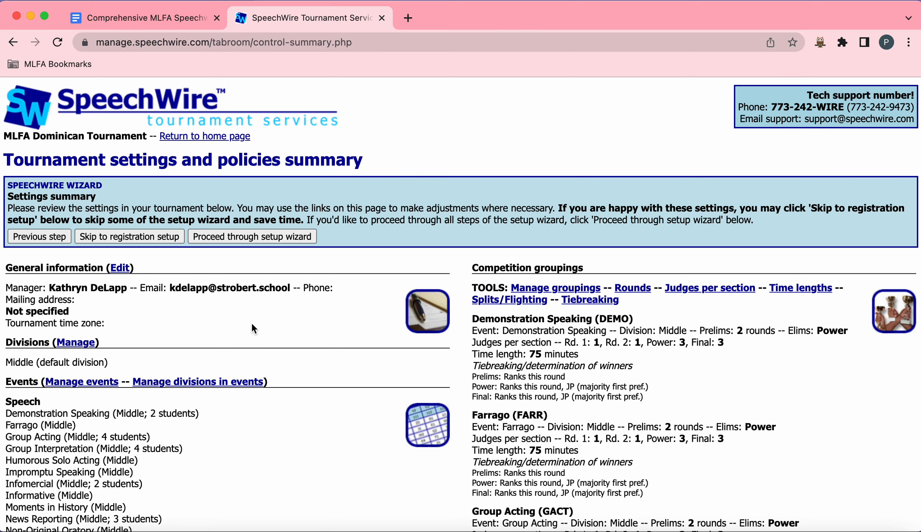
# Step: Review the tournament settings and policies summary, including events, schedule and competition groupings
pyautogui.scroll(-6, 252, 324)
pyautogui.scroll(-2, 253, 328)
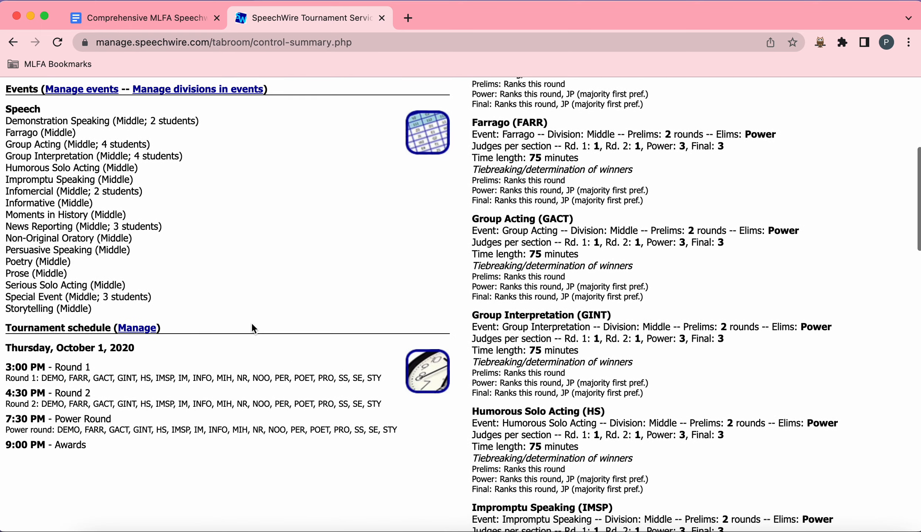
pyautogui.scroll(3, 253, 328)
pyautogui.scroll(5, 252, 324)
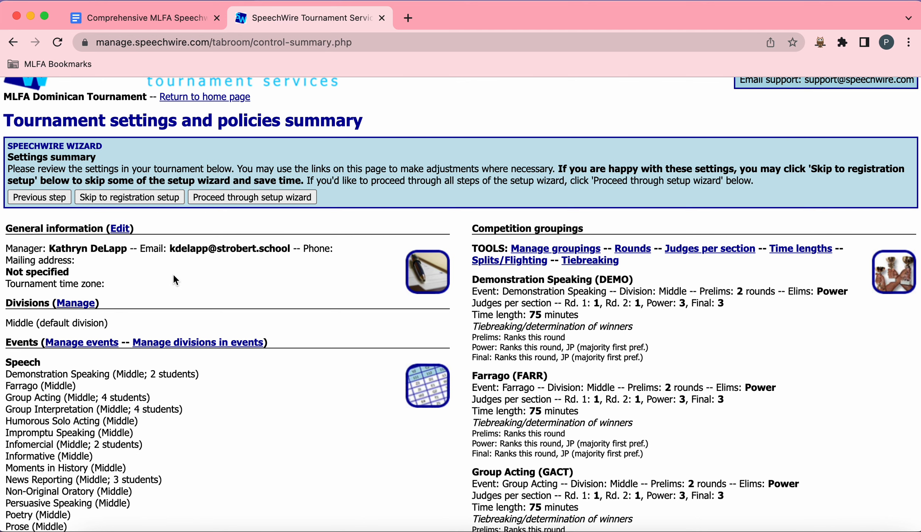
pyautogui.scroll(-5, 173, 277)
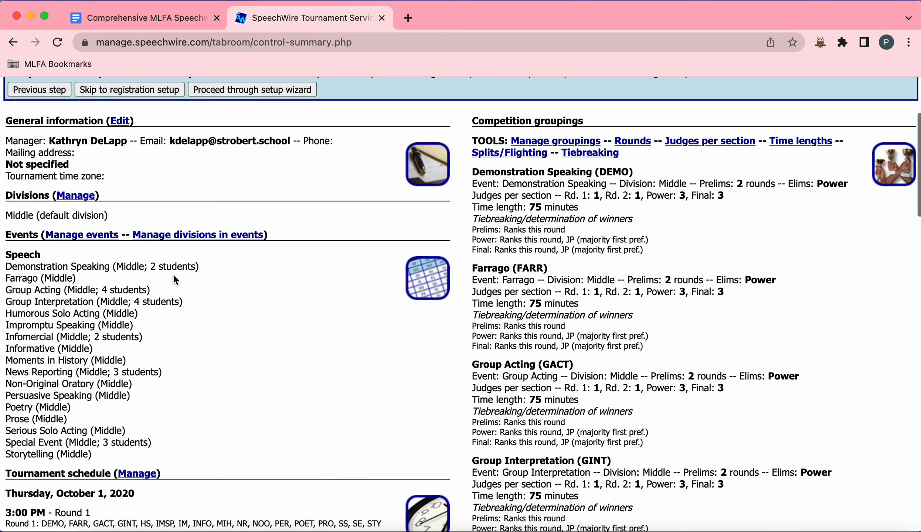
pyautogui.scroll(-10, 173, 275)
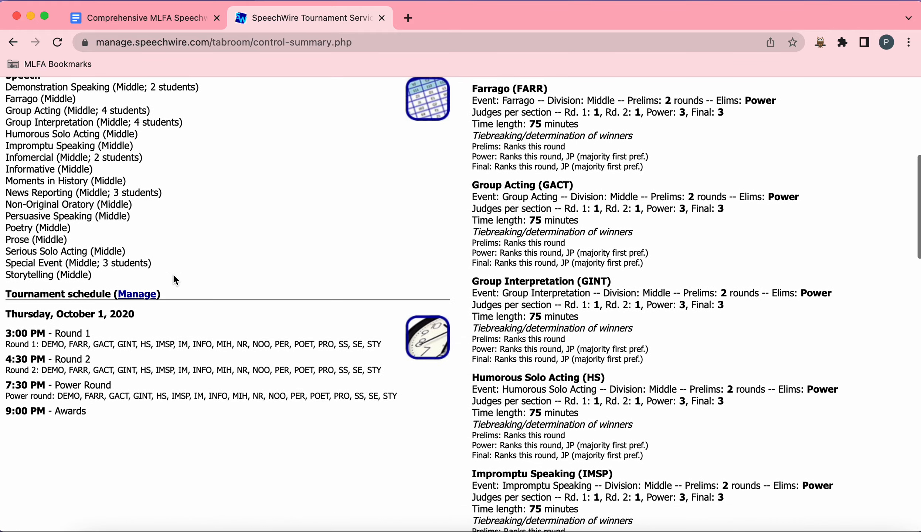
pyautogui.scroll(15, 172, 273)
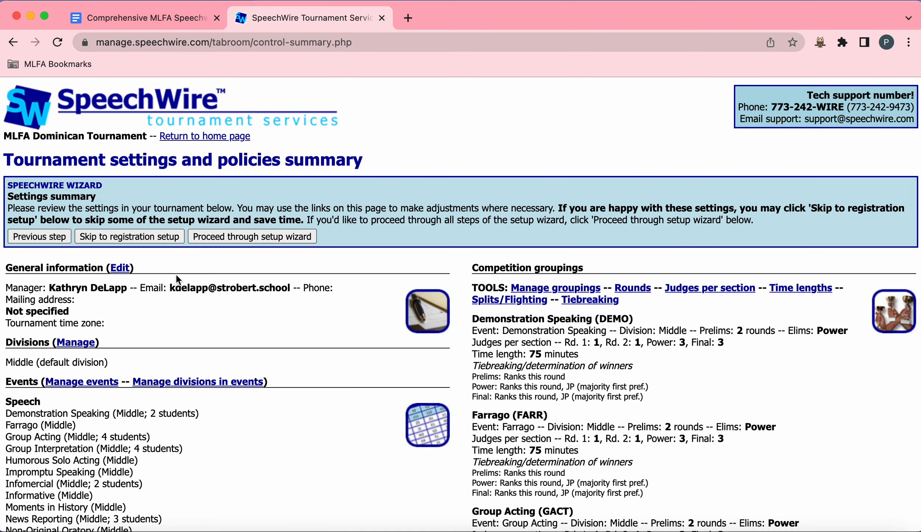
# Step: Proceed through the setup wizard and enter the manager's phone number on the tournament information page
pyautogui.click(244, 238)
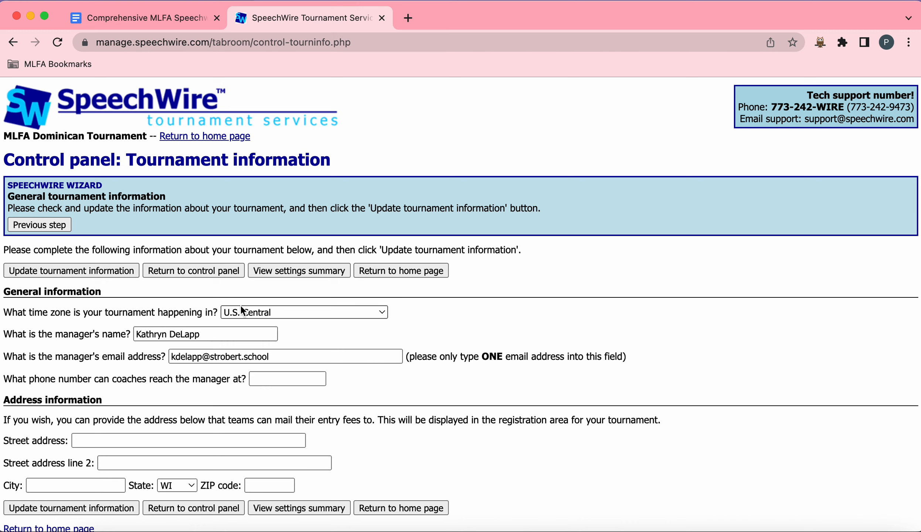
pyautogui.click(289, 380)
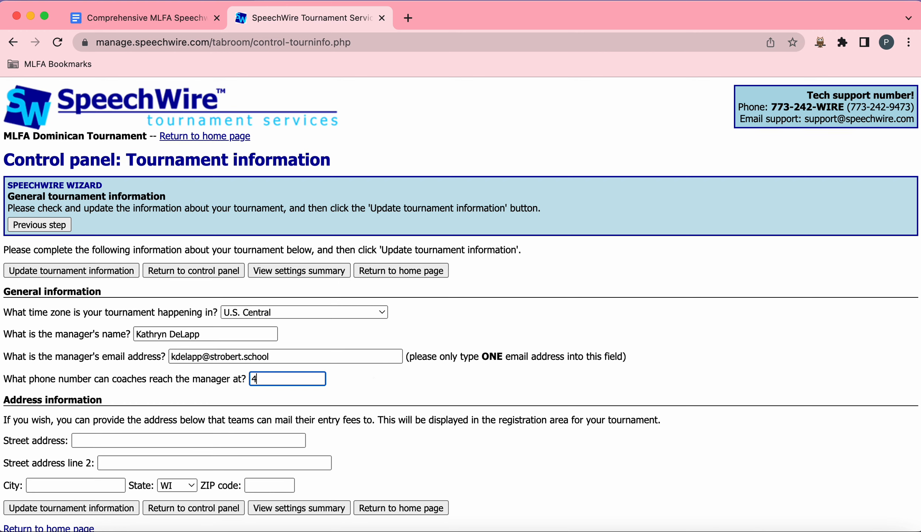
pyautogui.click(412, 391)
pyautogui.scroll(-2, 388, 377)
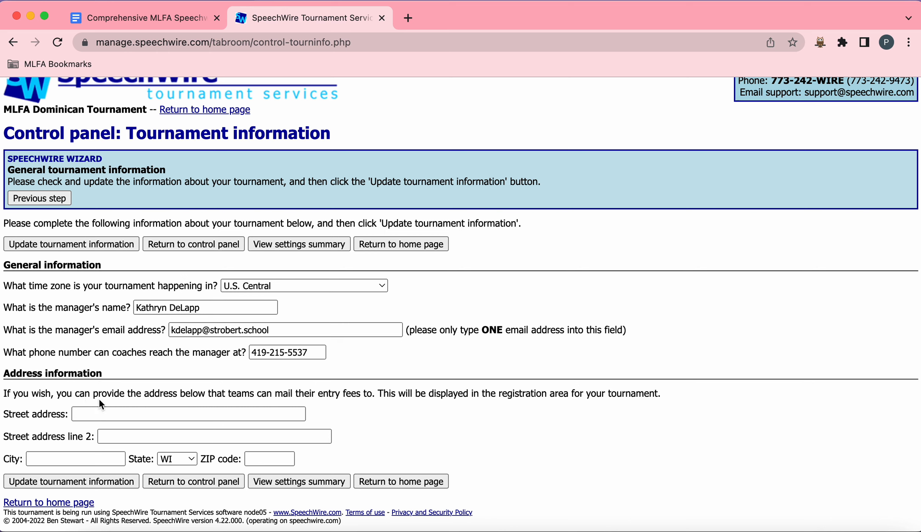
pyautogui.moveTo(270, 396); pyautogui.dragTo(358, 397)
pyautogui.click(288, 417)
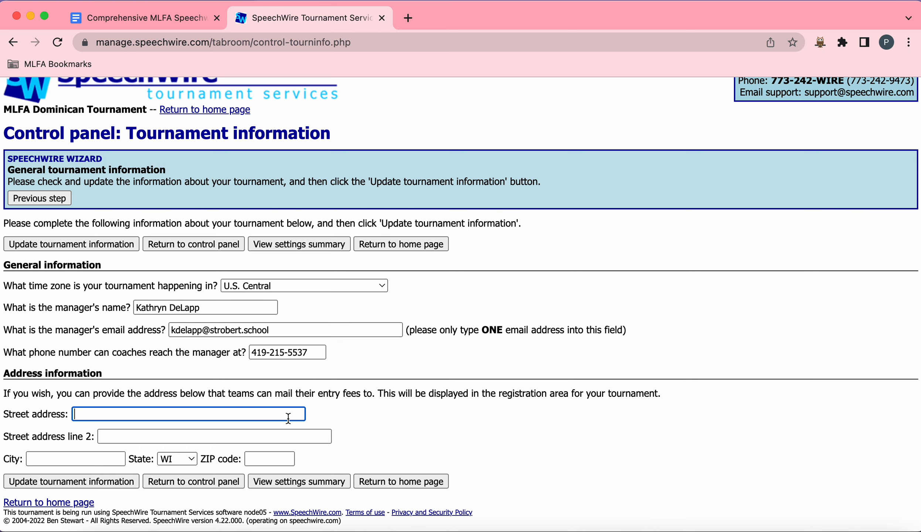
pyautogui.moveTo(318, 394); pyautogui.dragTo(363, 398)
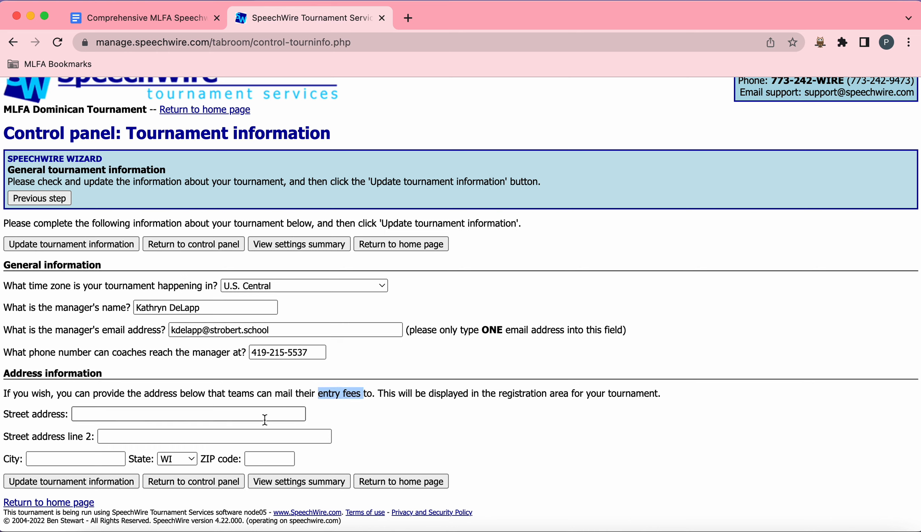
pyautogui.click(249, 415)
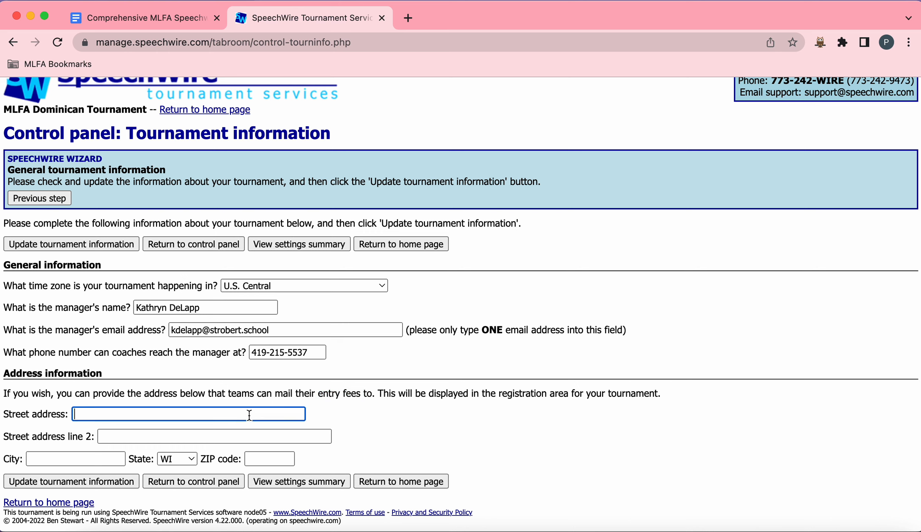
pyautogui.write('2200 E.')
pyautogui.write('Capitol Dr.')
pyautogui.moveTo(152, 415); pyautogui.dragTo(69, 413)
pyautogui.press('super+c')
pyautogui.press('BackSpace')
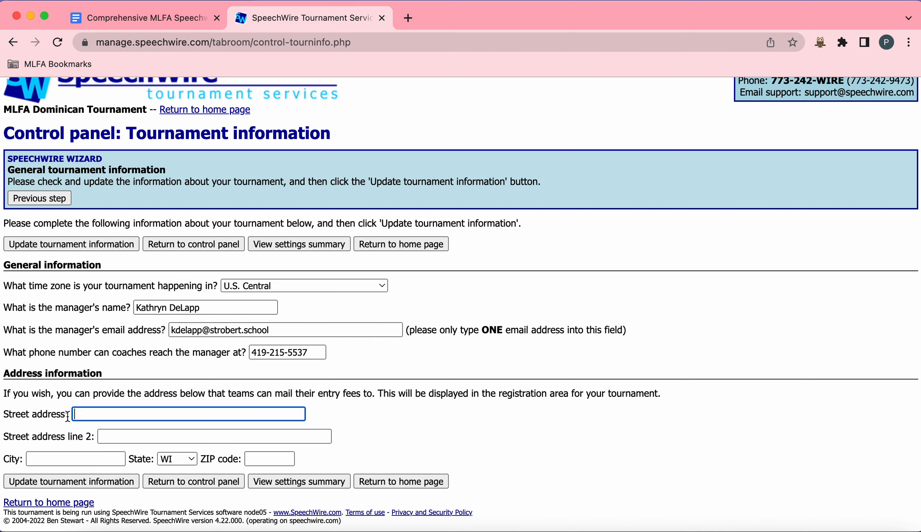
# Step: Fill in both street address lines with the school's mailing address, addressed care of the manager
pyautogui.click(110, 433)
pyautogui.press('super+v')
pyautogui.click(109, 414)
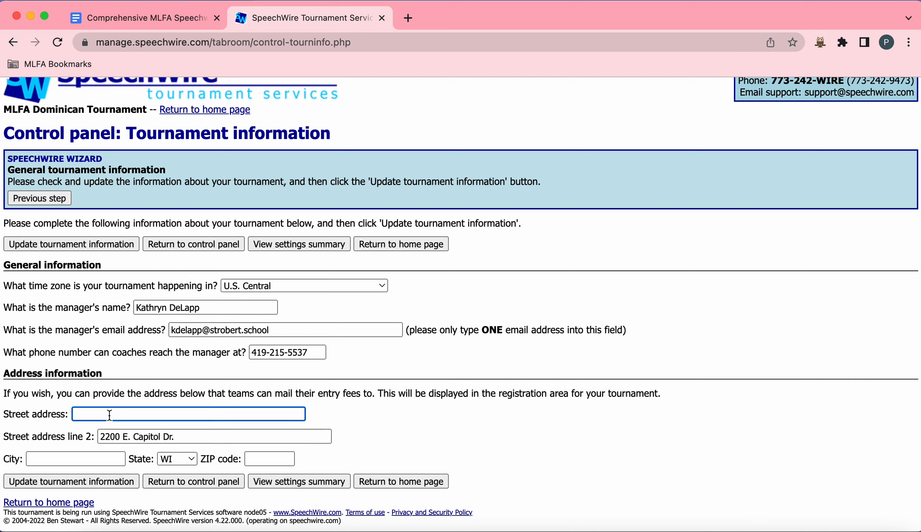
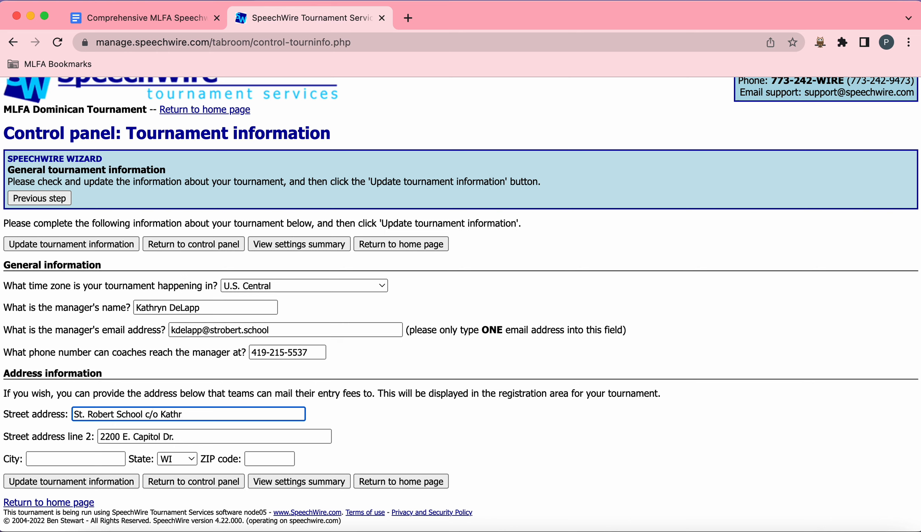
# Step: Enter the city and ZIP code, update the tournament information, and decline the browser's offer to save the address
pyautogui.click(54, 461)
pyautogui.write('Shorewood')
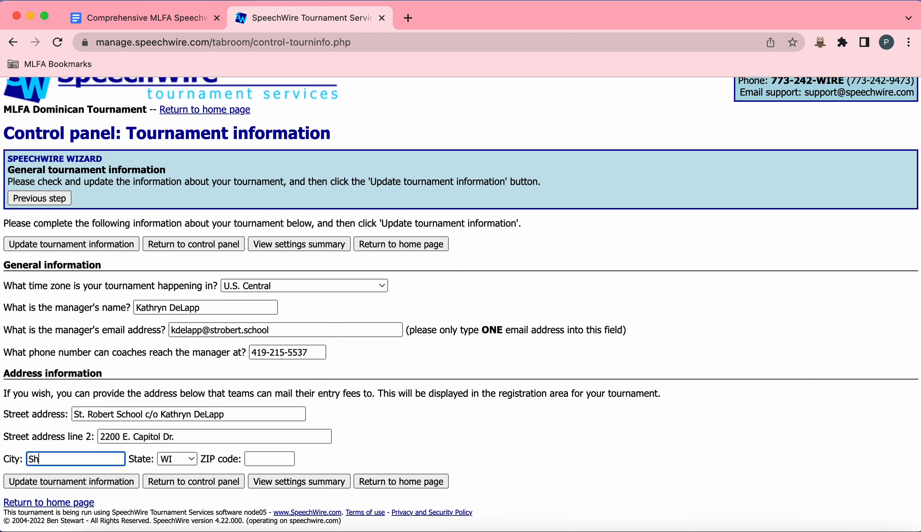
pyautogui.click(275, 464)
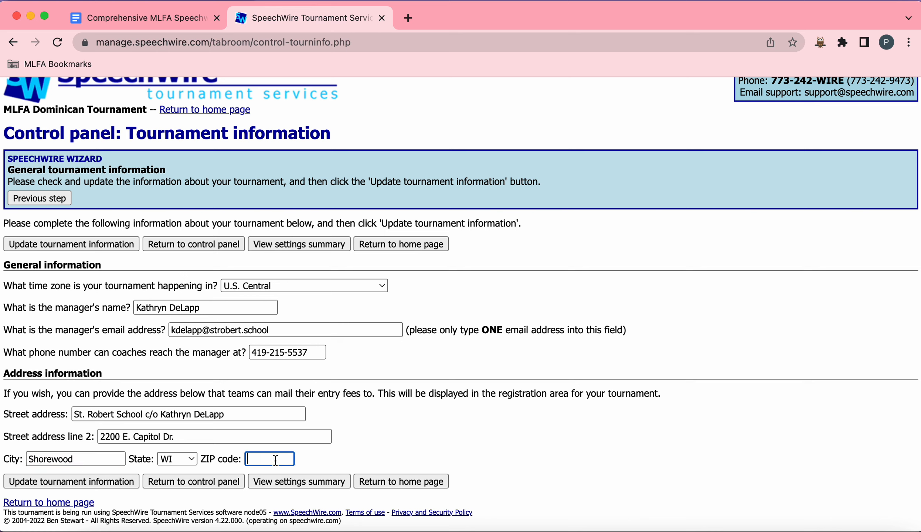
pyautogui.write('53211')
pyautogui.click(86, 484)
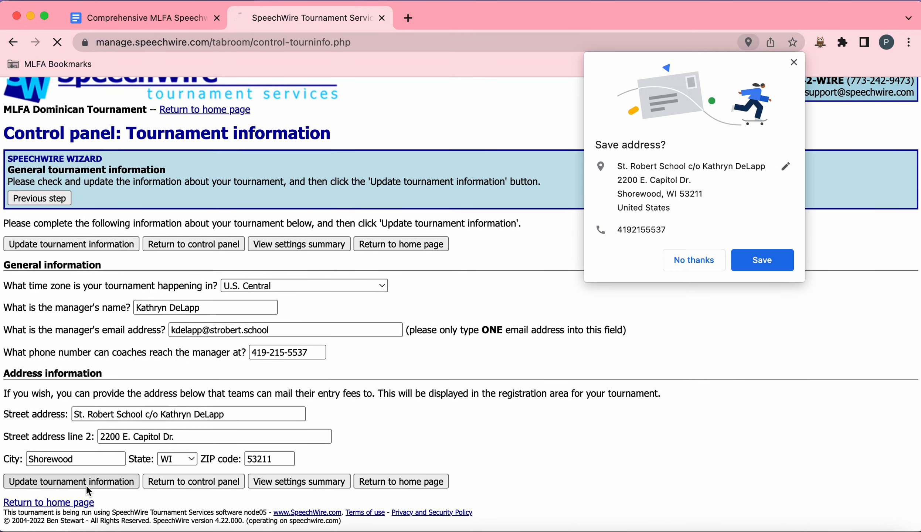
pyautogui.click(684, 258)
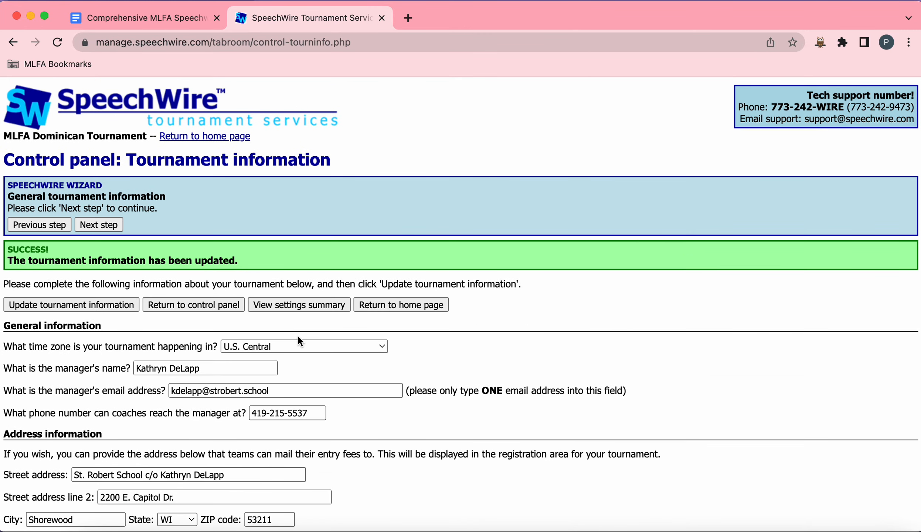
# Step: Move on from the tournament information page to the event setup step of the wizard
pyautogui.scroll(-3, 251, 300)
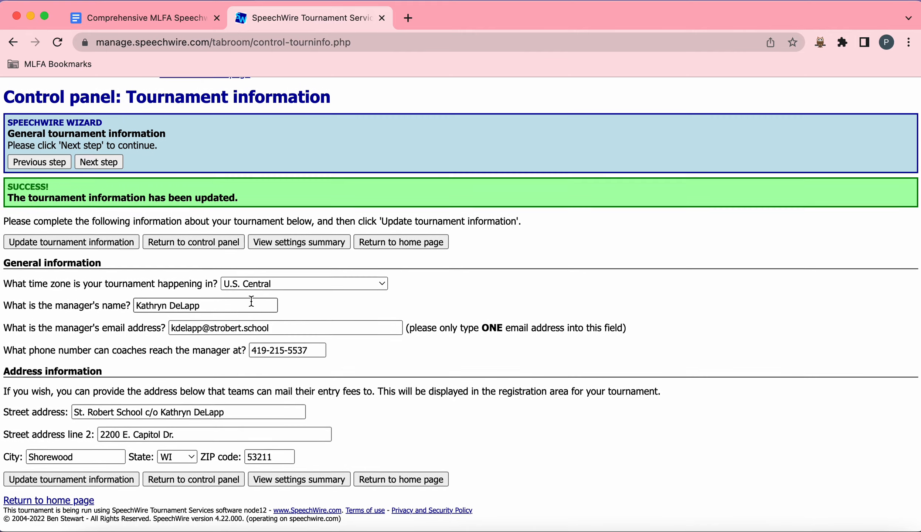
pyautogui.scroll(3, 250, 301)
pyautogui.click(113, 212)
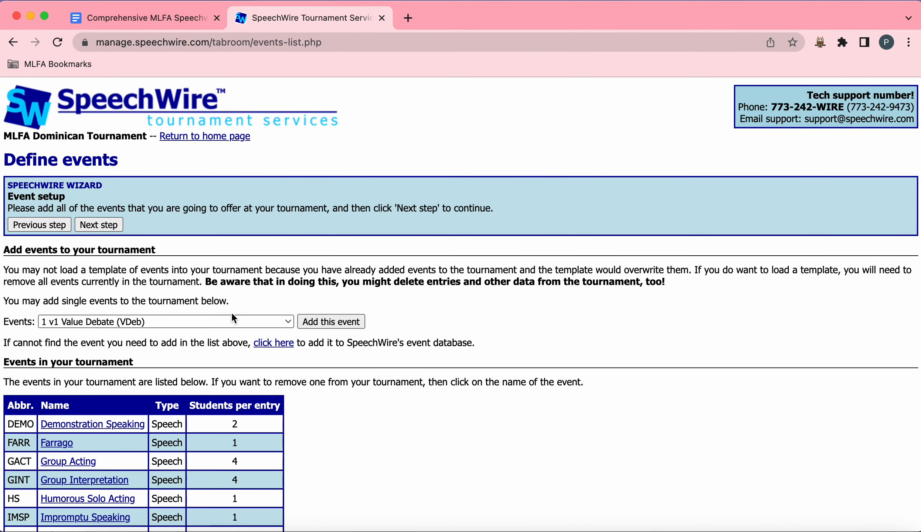
# Step: Review the events already defined in the tournament and continue to division setup
pyautogui.scroll(-2, 233, 318)
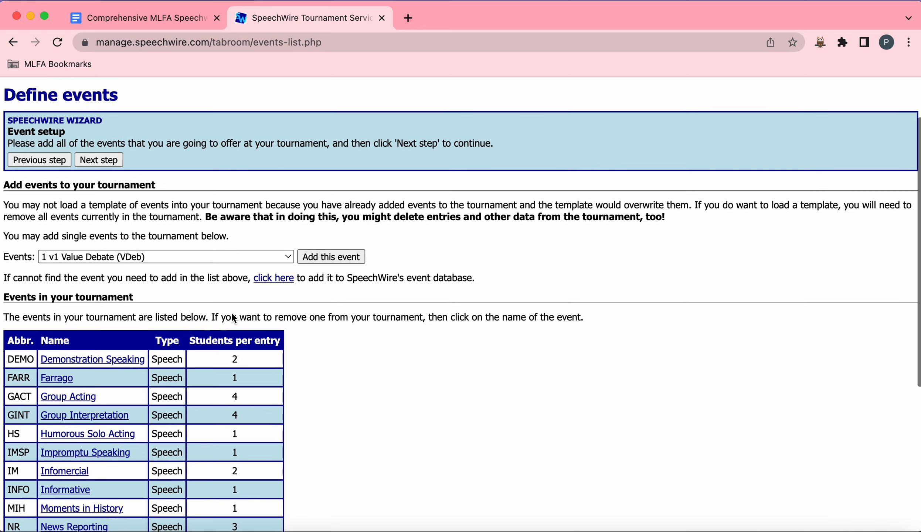
pyautogui.scroll(-1, 232, 314)
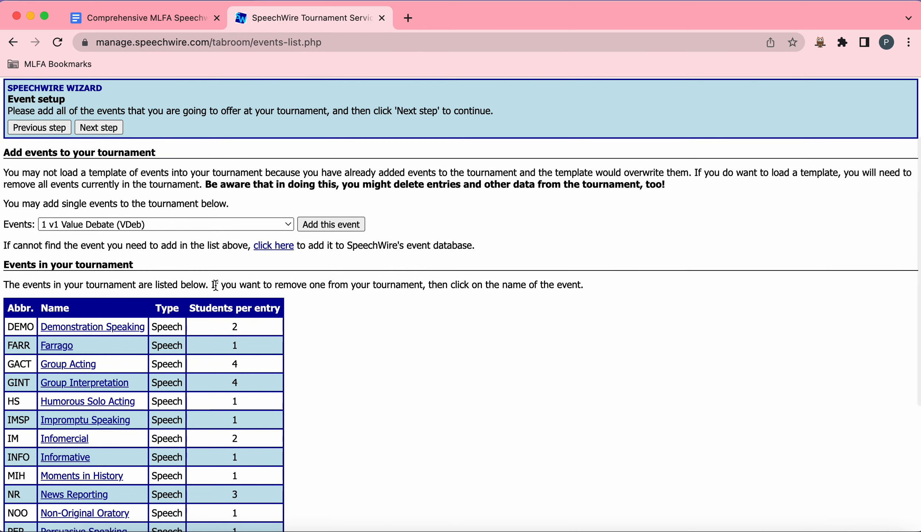
pyautogui.scroll(-6, 216, 286)
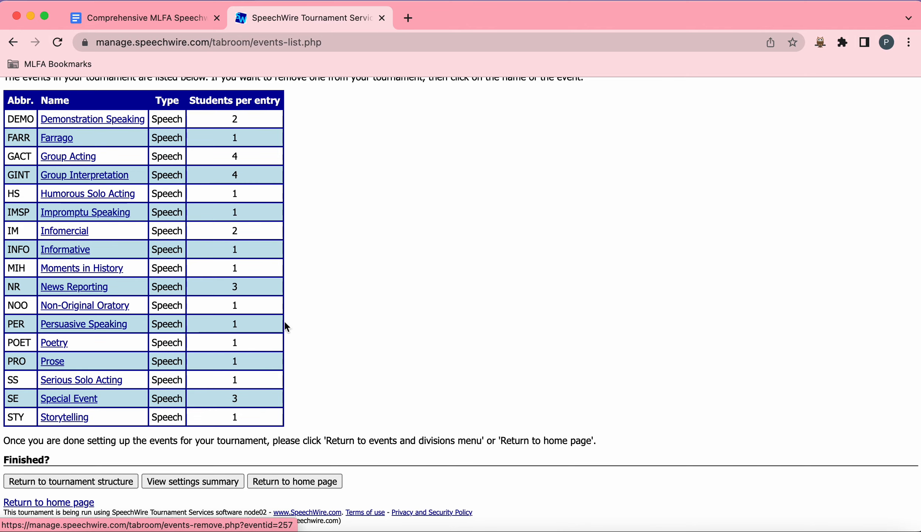
pyautogui.scroll(9, 345, 325)
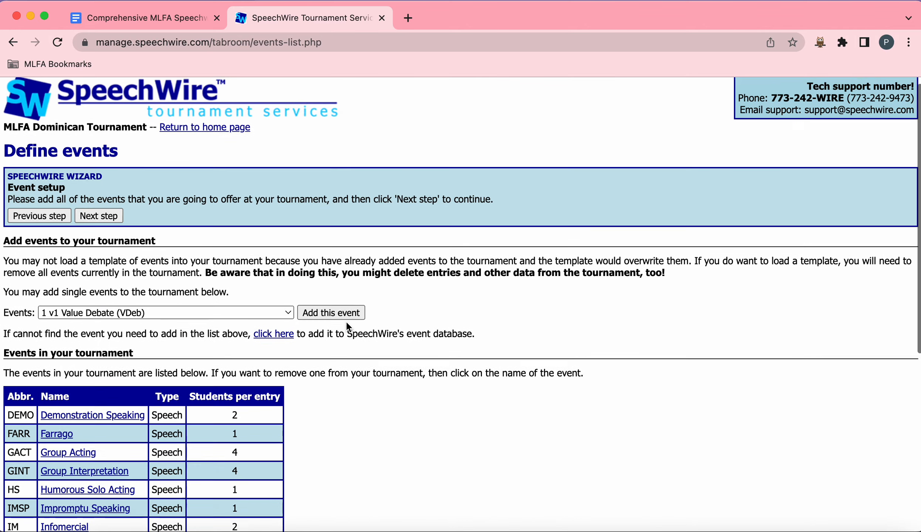
pyautogui.click(110, 225)
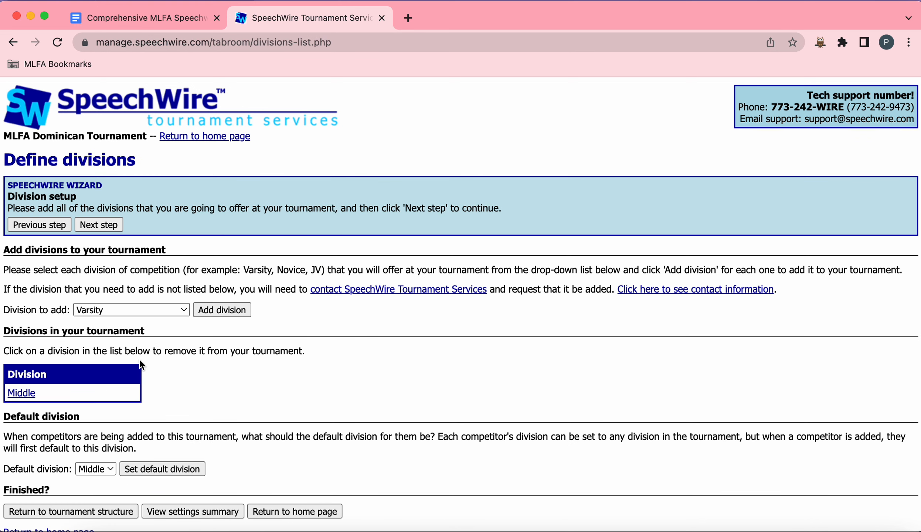
# Step: Continue past division setup, check the divisions assigned to each event, and advance to competition groupings
pyautogui.click(116, 230)
pyautogui.scroll(-2, 327, 249)
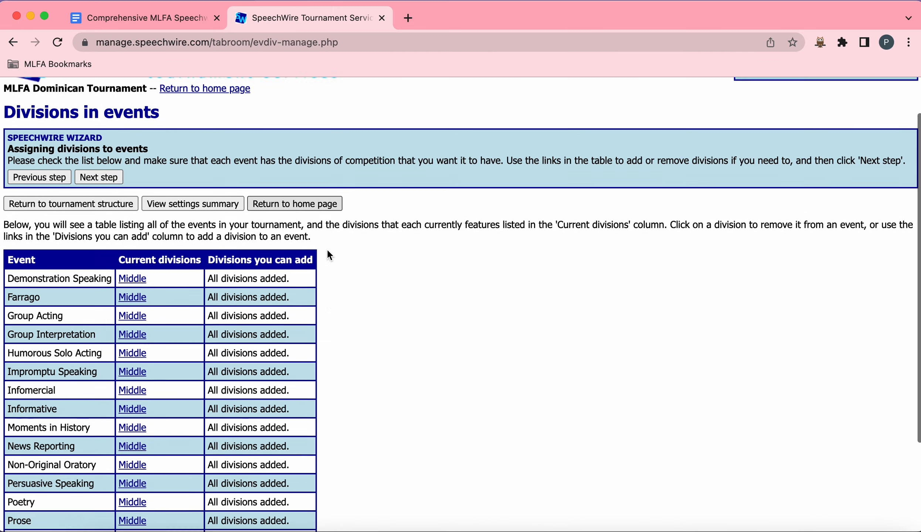
pyautogui.scroll(-4, 327, 248)
pyautogui.scroll(5, 195, 254)
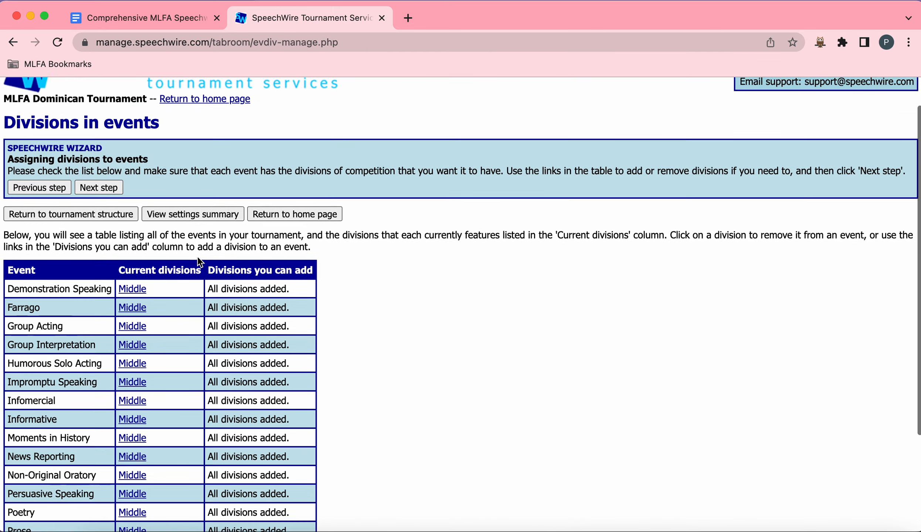
pyautogui.scroll(2, 200, 262)
pyautogui.click(116, 229)
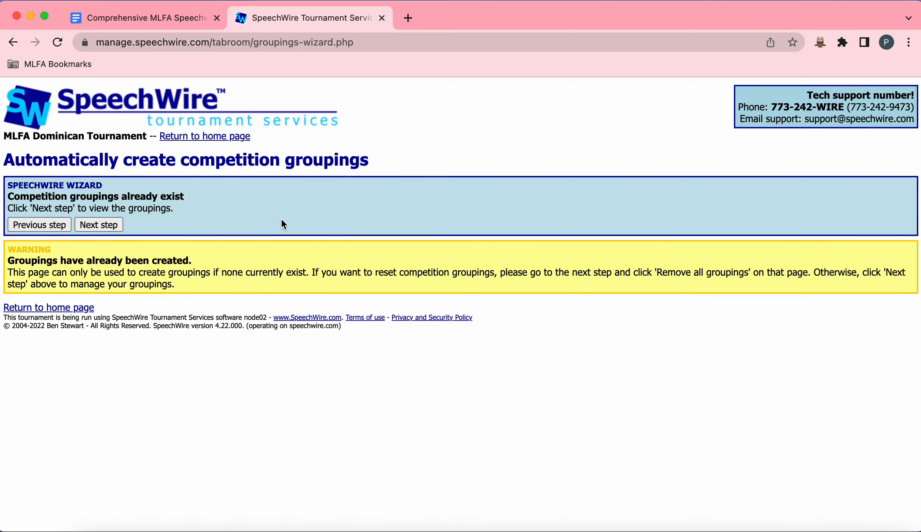
# Step: Proceed to managing competition groupings, review the grouping list, and continue to rounds per grouping
pyautogui.click(117, 224)
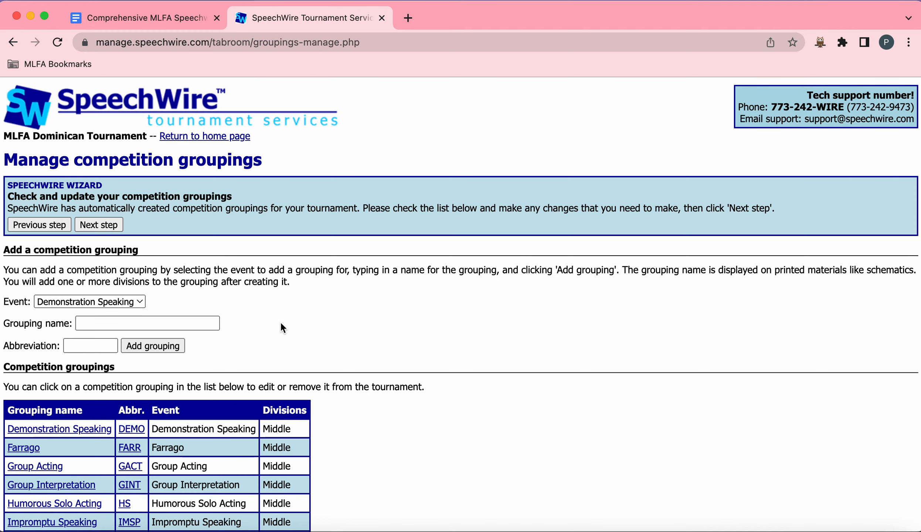
pyautogui.scroll(-5, 280, 321)
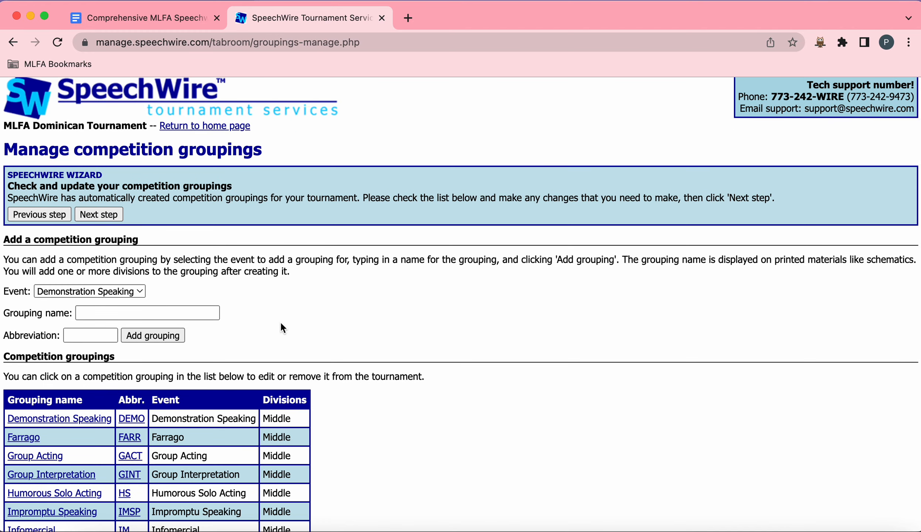
pyautogui.scroll(-5, 283, 327)
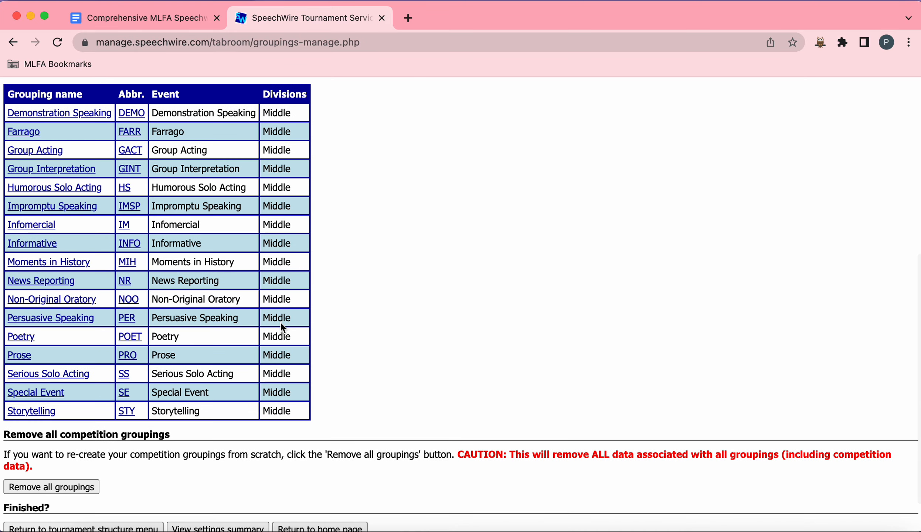
pyautogui.scroll(2, 281, 322)
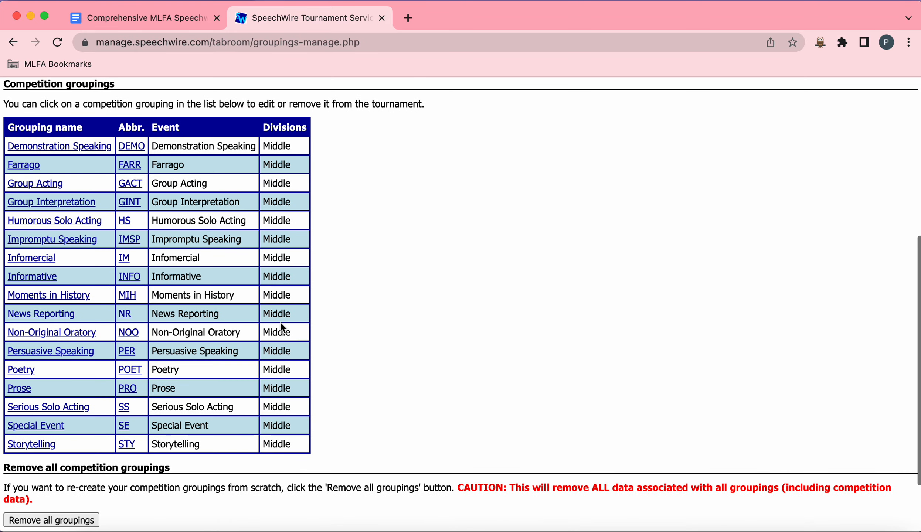
pyautogui.scroll(2, 280, 322)
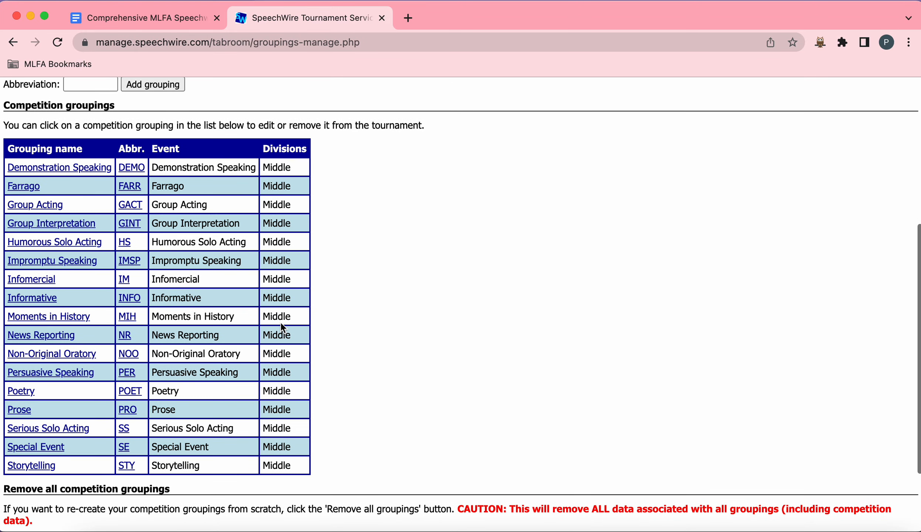
pyautogui.scroll(10, 280, 322)
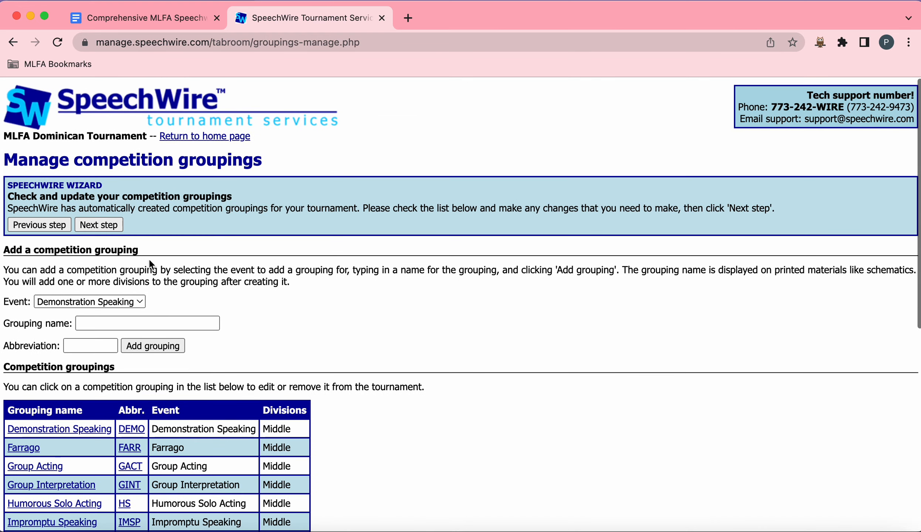
pyautogui.click(117, 225)
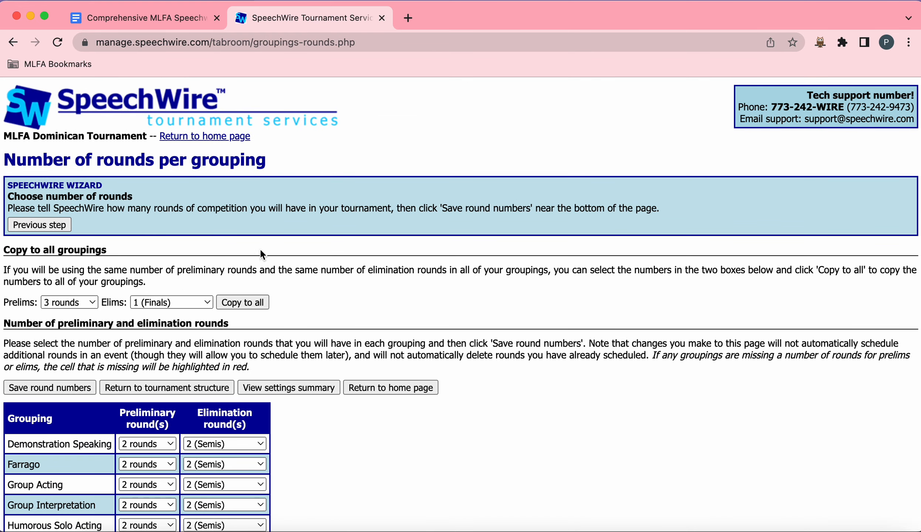
# Step: Examine the preliminary and elimination round options for each grouping
pyautogui.scroll(-5, 258, 245)
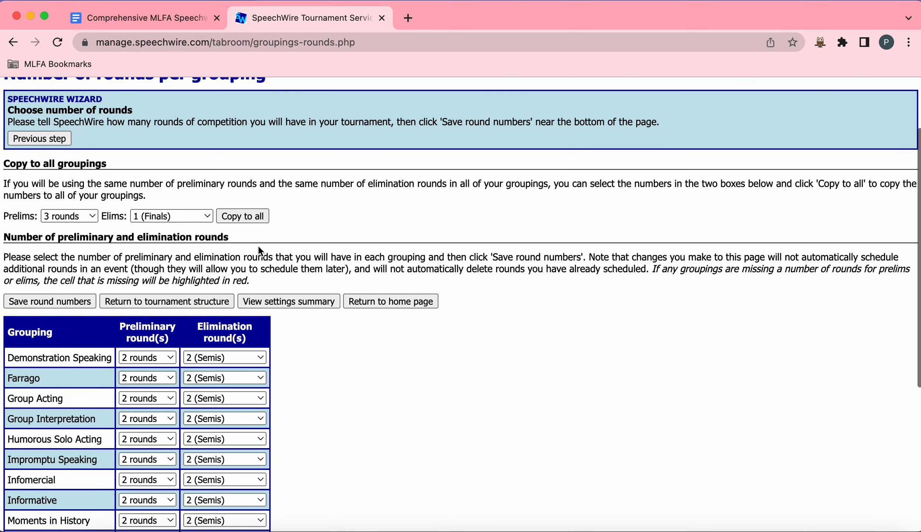
pyautogui.scroll(-5, 258, 245)
pyautogui.scroll(-6, 345, 285)
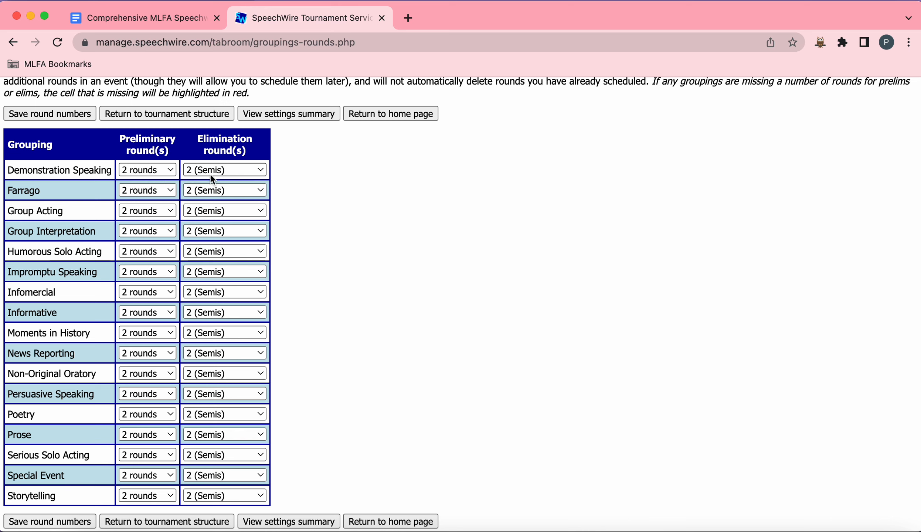
pyautogui.click(228, 173)
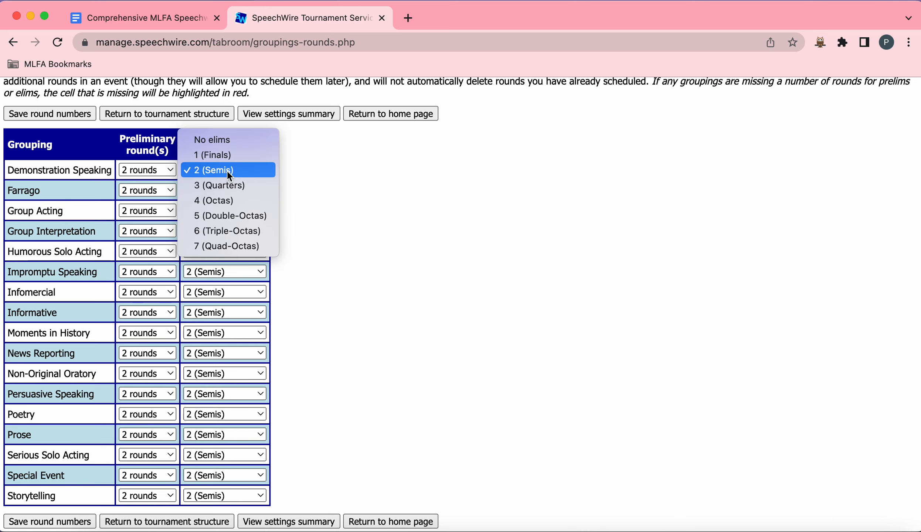
pyautogui.click(226, 171)
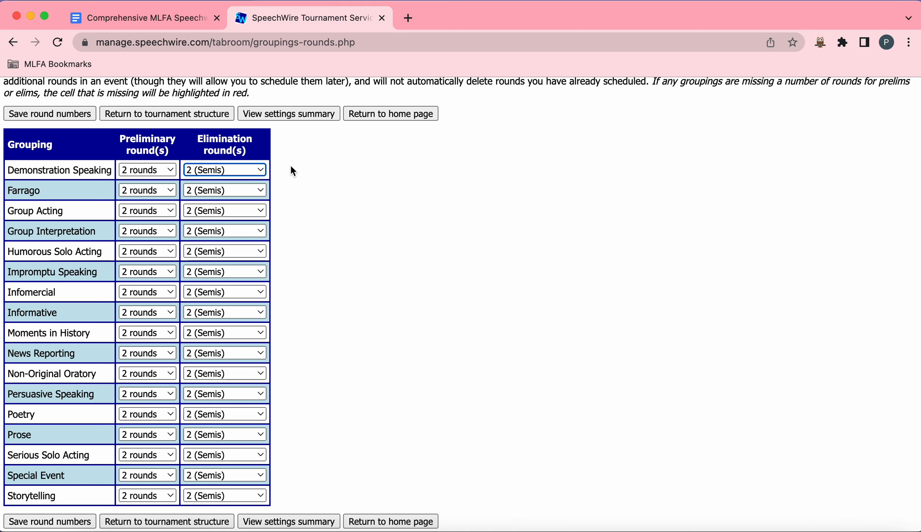
pyautogui.click(263, 170)
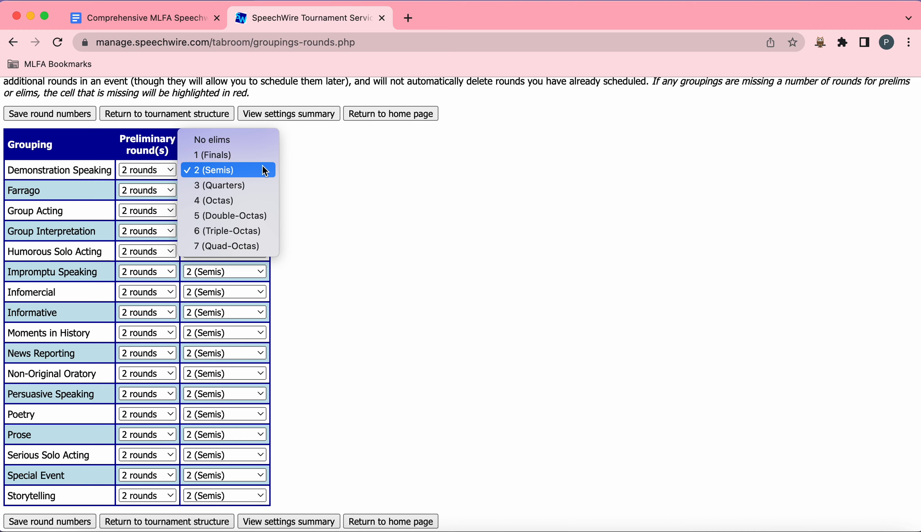
pyautogui.click(263, 170)
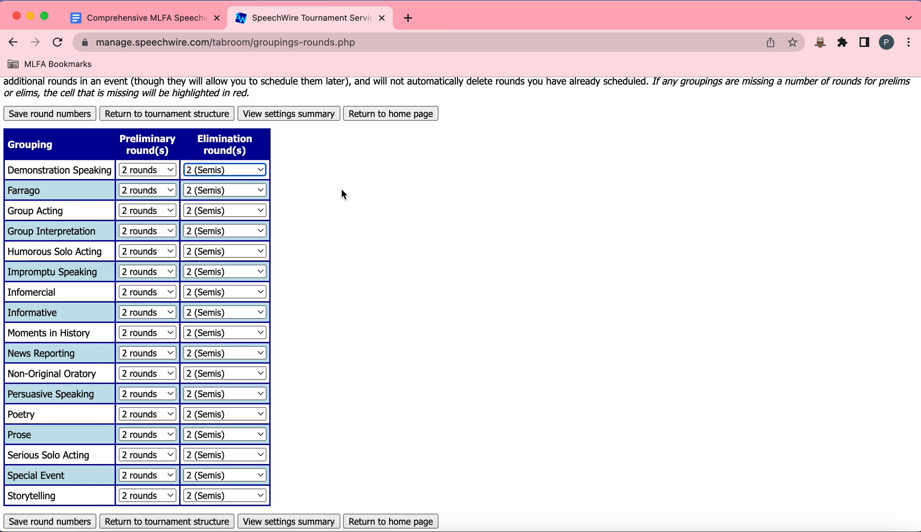
# Step: Save the round numbers per grouping and continue to the judges per section step
pyautogui.scroll(5, 344, 194)
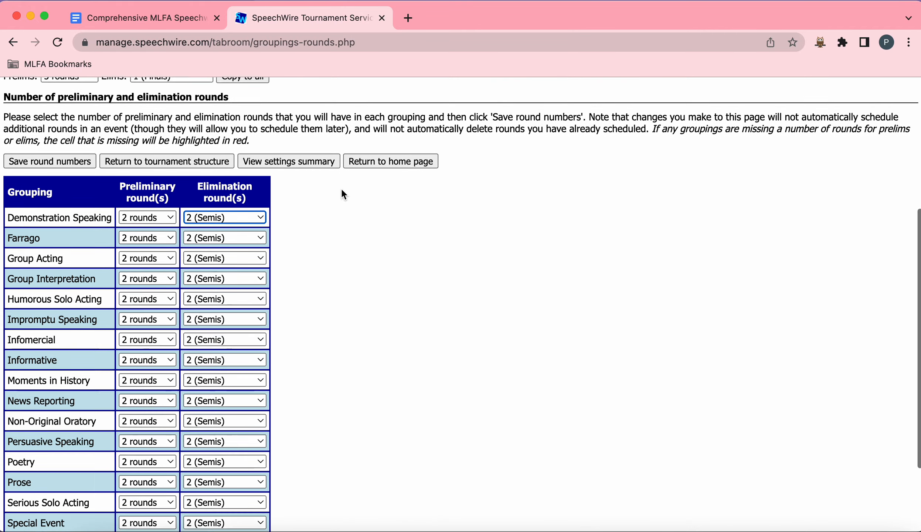
pyautogui.scroll(1, 344, 194)
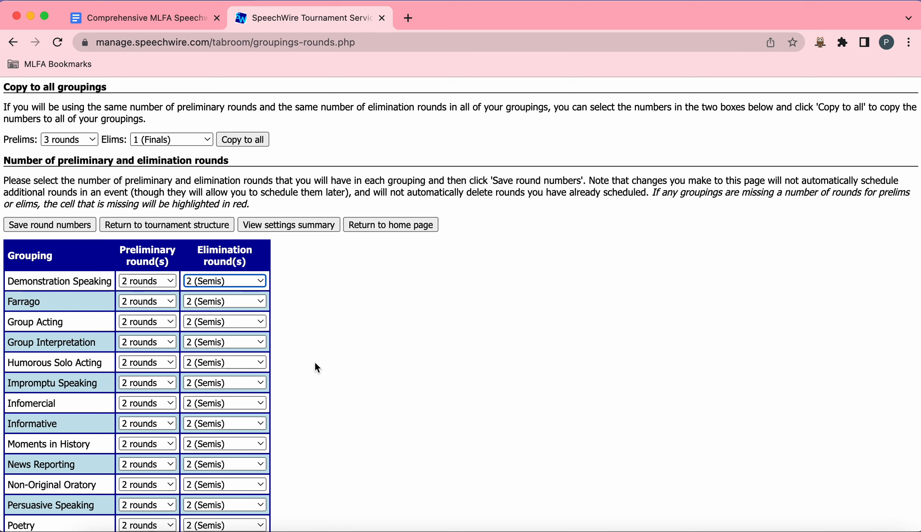
pyautogui.scroll(-3, 316, 364)
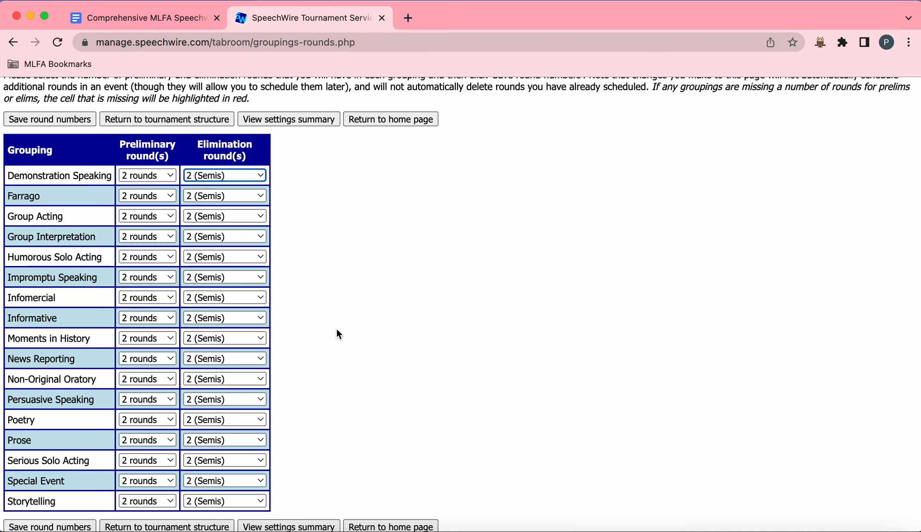
pyautogui.scroll(5, 335, 327)
pyautogui.scroll(1, 336, 327)
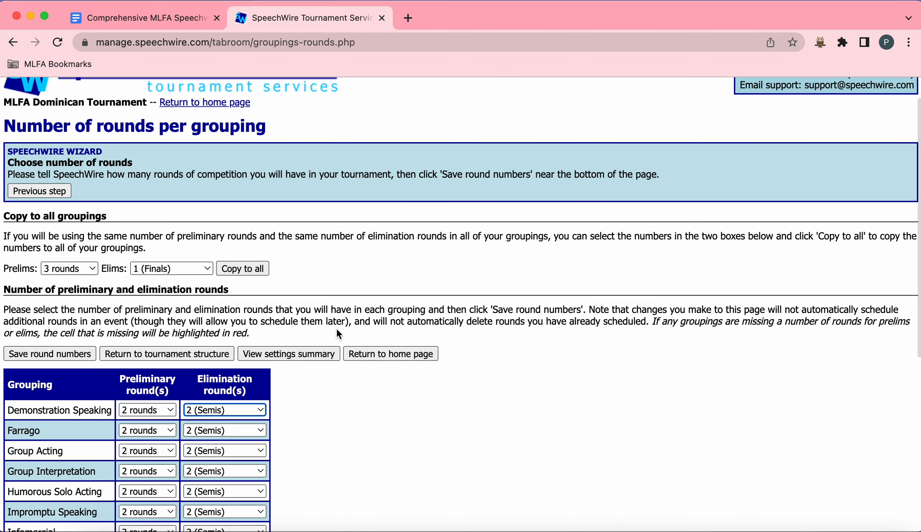
pyautogui.click(88, 351)
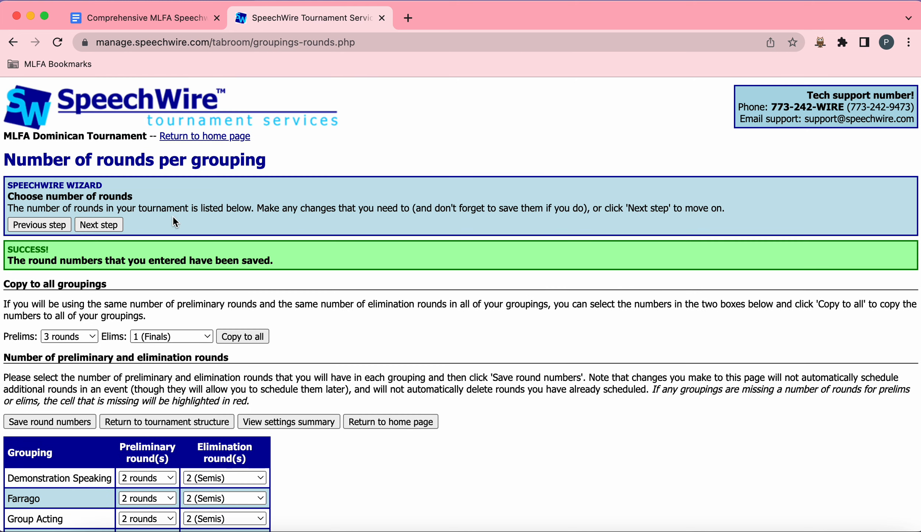
pyautogui.click(99, 225)
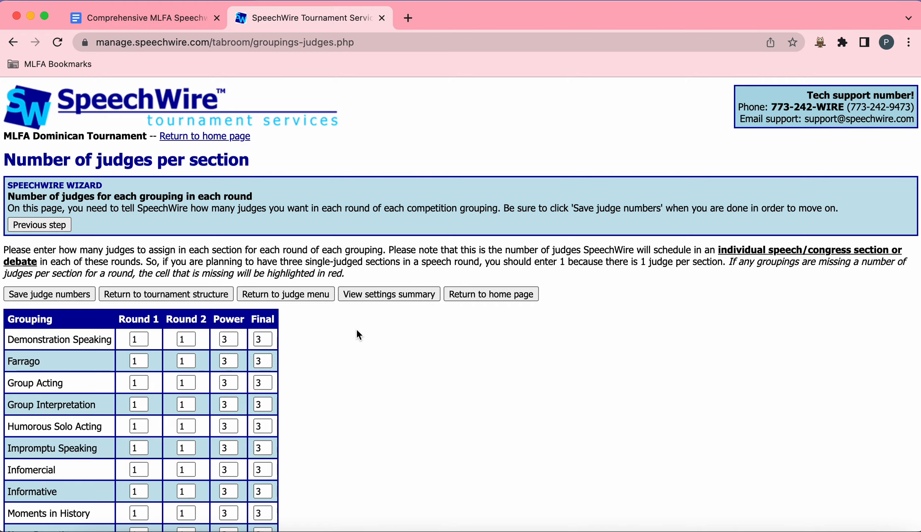
# Step: Review the judges per section for every grouping and round, then save the judge numbers
pyautogui.scroll(-5, 356, 330)
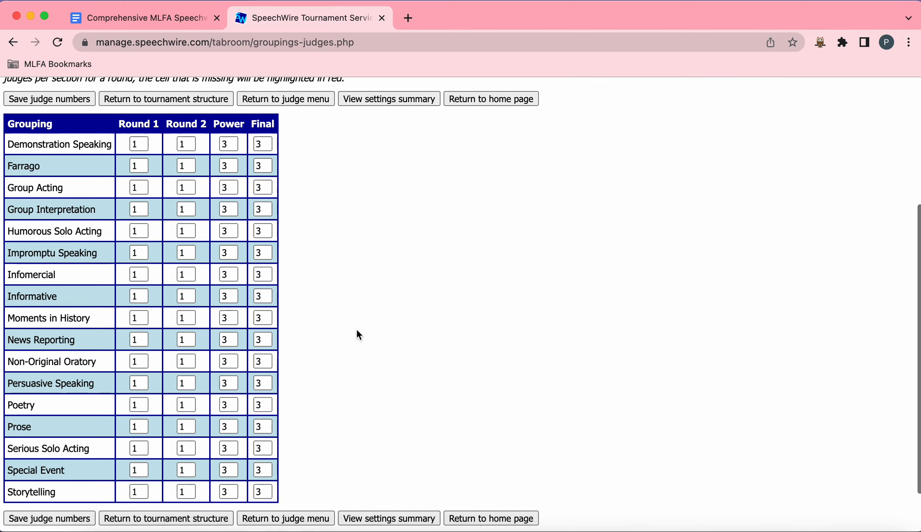
pyautogui.scroll(2, 356, 328)
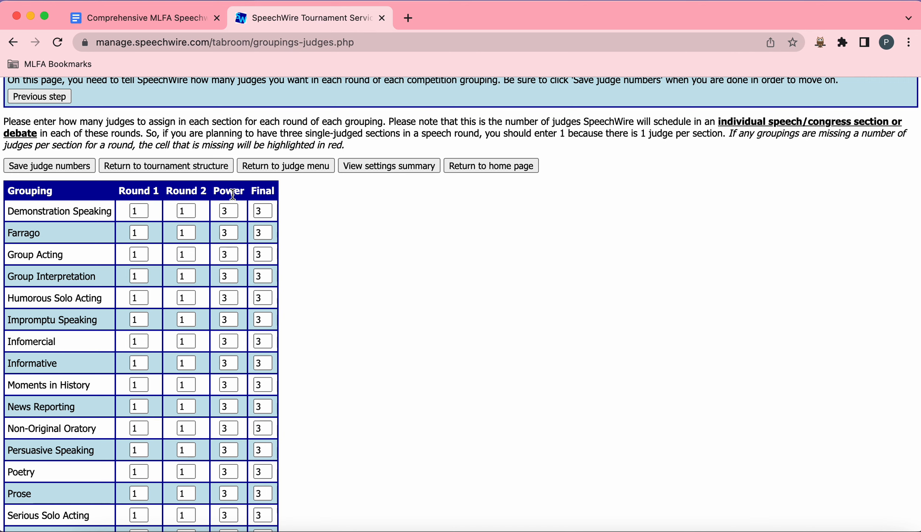
pyautogui.scroll(-2, 264, 217)
pyautogui.scroll(-2, 265, 217)
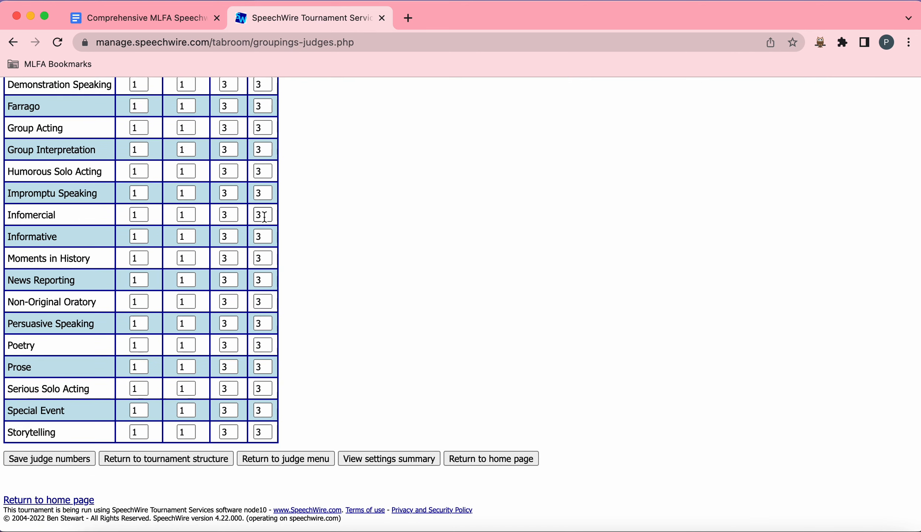
pyautogui.scroll(2, 265, 216)
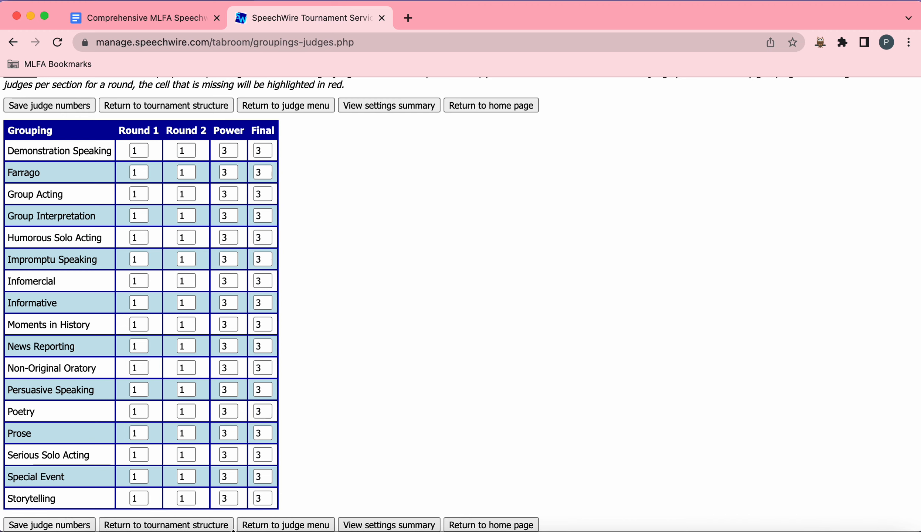
pyautogui.scroll(1, 357, 325)
pyautogui.scroll(2, 356, 325)
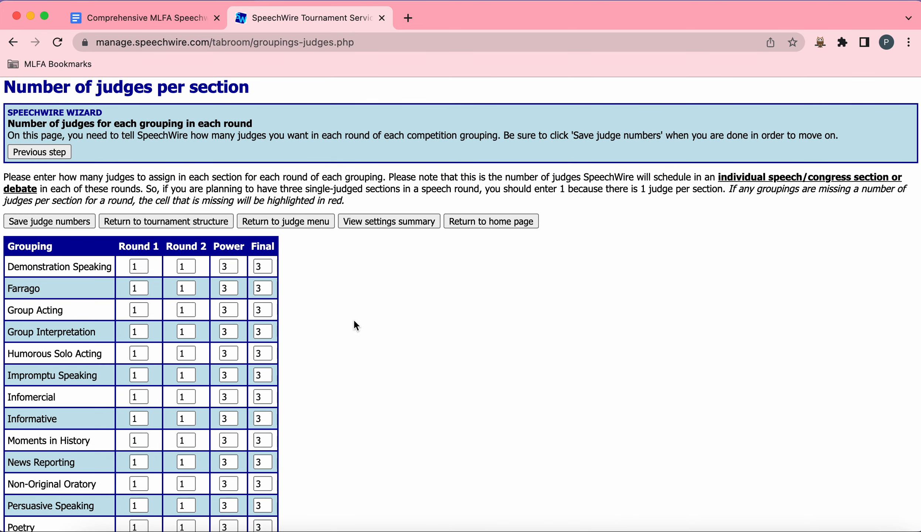
pyautogui.click(57, 224)
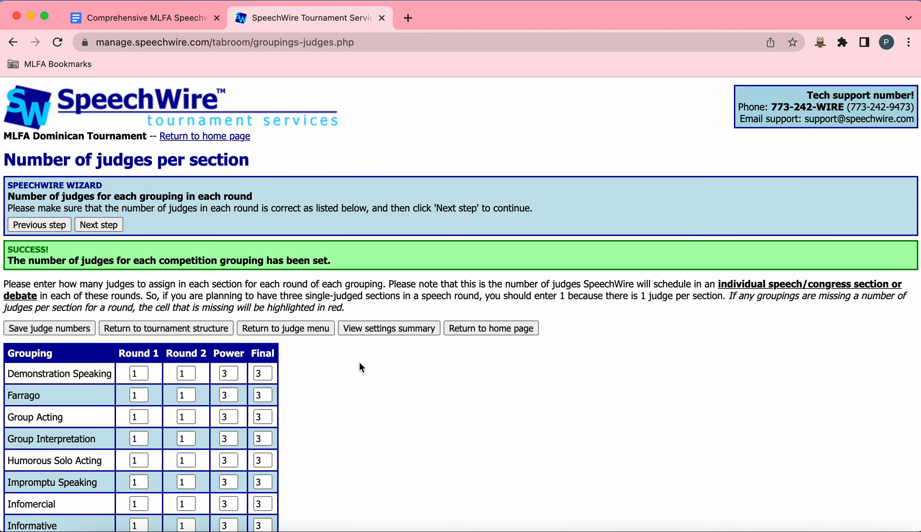
# Step: Review the saved judge numbers table and continue to the tournament schedule step
pyautogui.scroll(-8, 290, 390)
pyautogui.scroll(7, 291, 391)
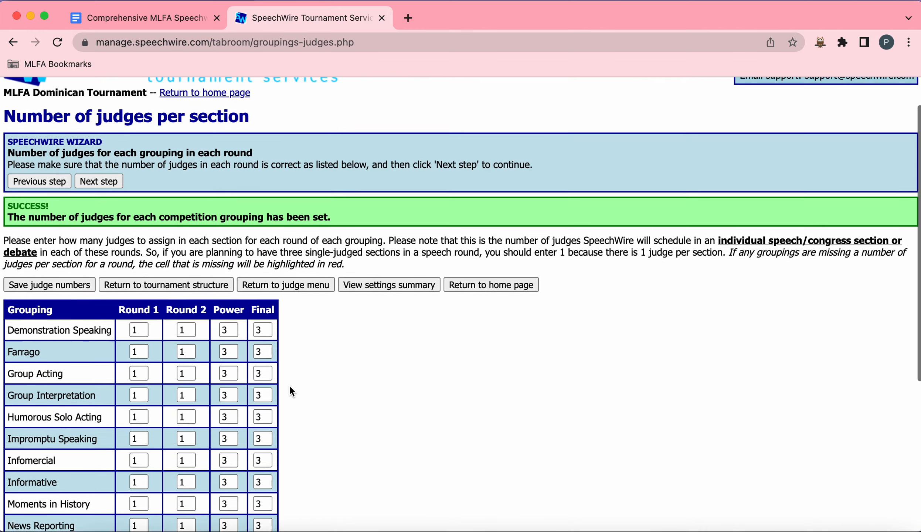
pyautogui.scroll(-3, 292, 392)
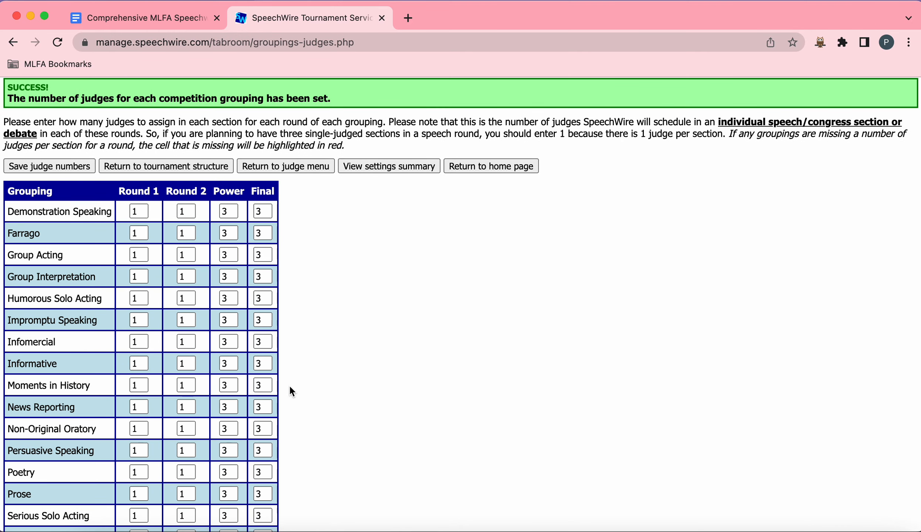
pyautogui.scroll(-1, 288, 384)
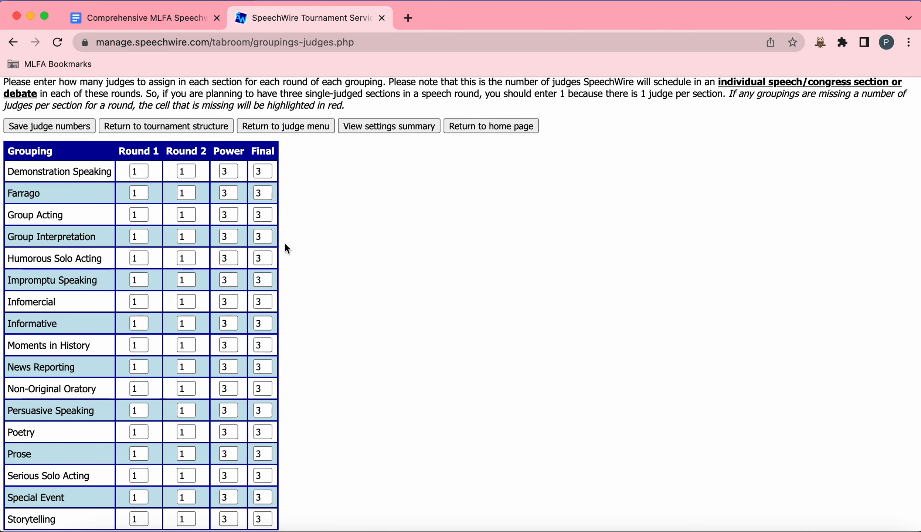
pyautogui.scroll(1, 284, 242)
pyautogui.scroll(-1, 287, 248)
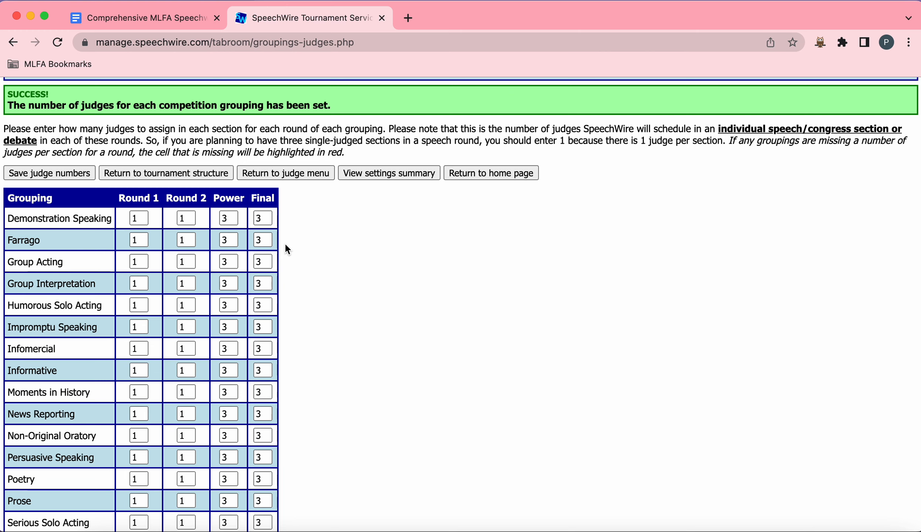
pyautogui.scroll(1, 285, 244)
pyautogui.scroll(-1, 286, 248)
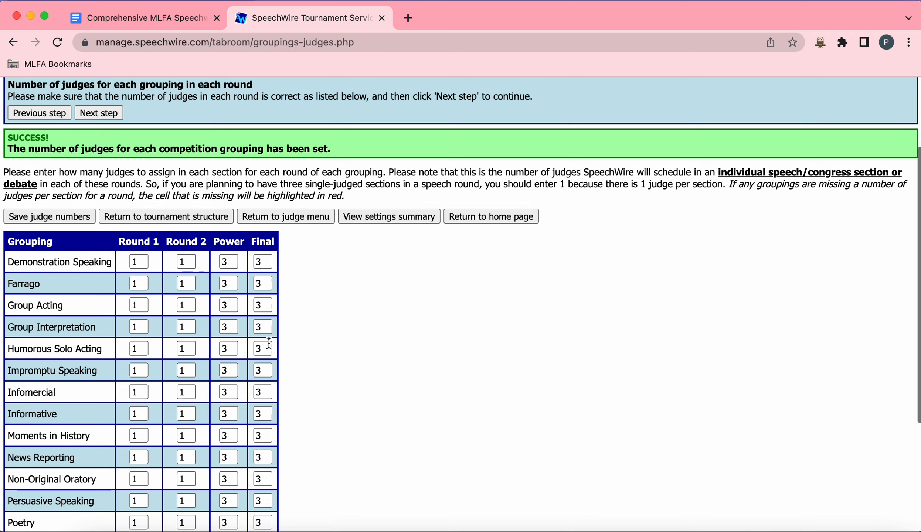
pyautogui.scroll(1, 278, 337)
pyautogui.scroll(1, 277, 337)
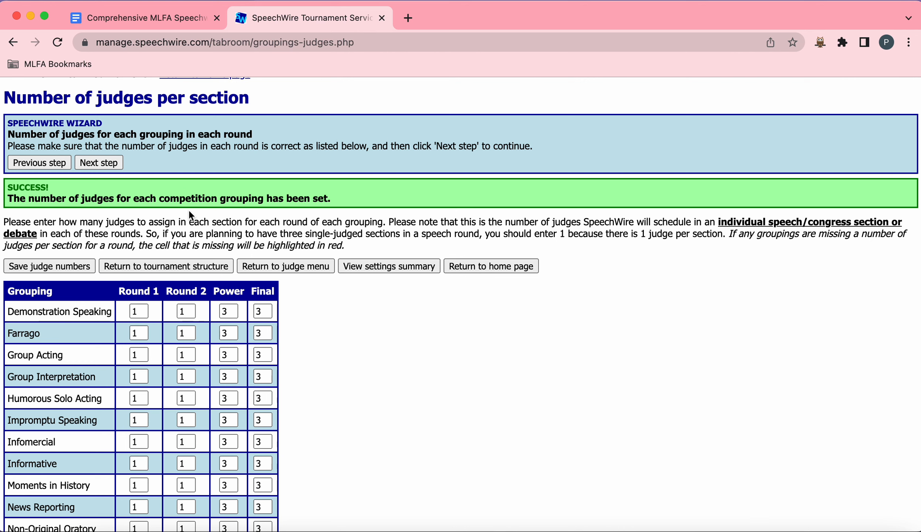
pyautogui.click(112, 164)
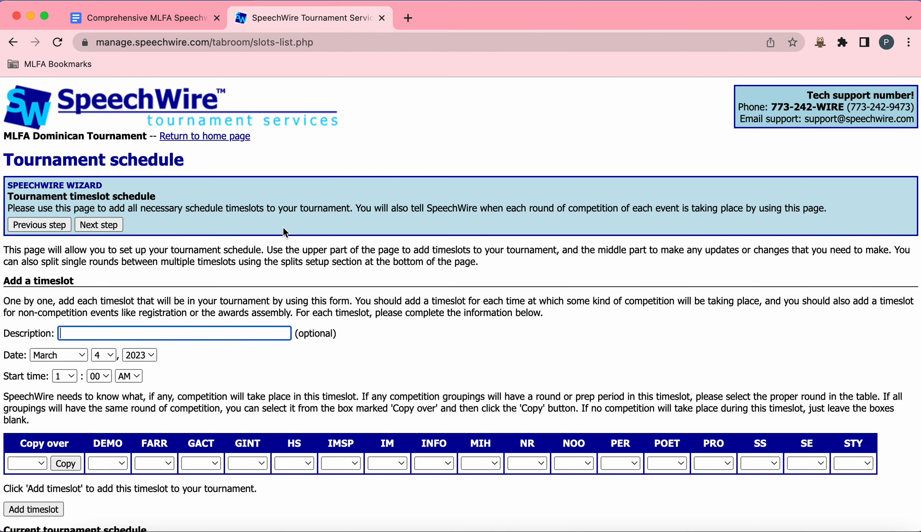
# Step: Examine the current tournament schedule timeslots and the rounds assigned to each grouping
pyautogui.scroll(-1, 284, 229)
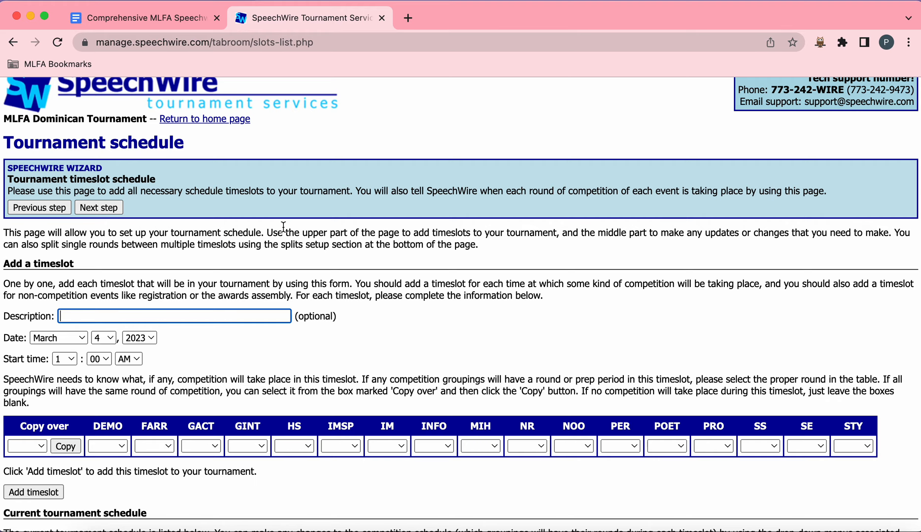
pyautogui.scroll(-7, 283, 226)
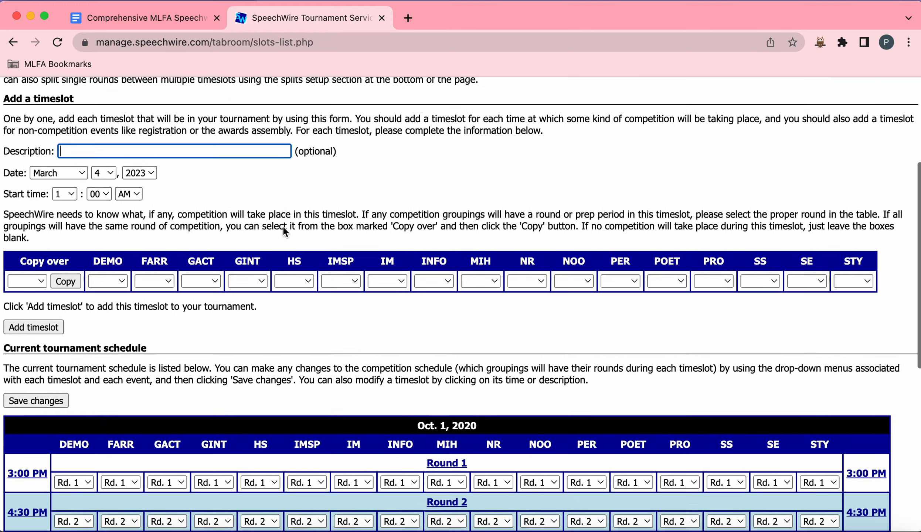
pyautogui.scroll(-1, 284, 232)
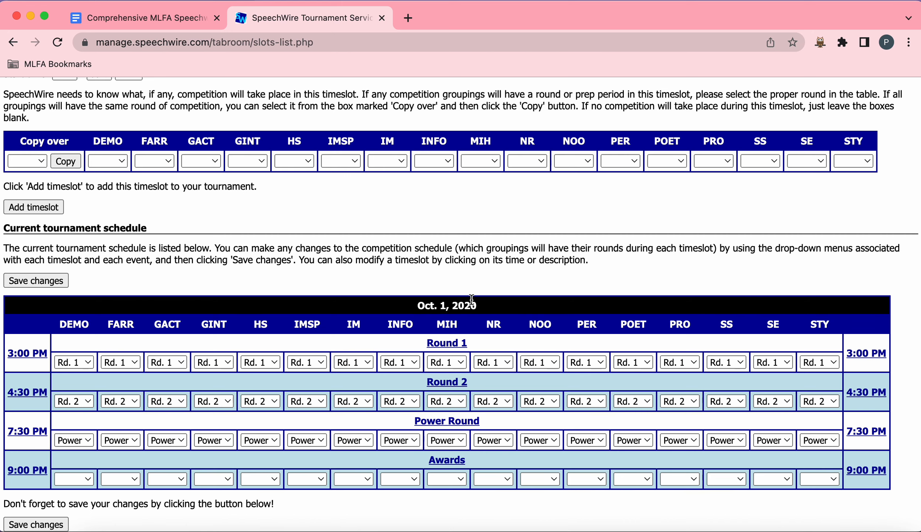
pyautogui.scroll(-4, 470, 299)
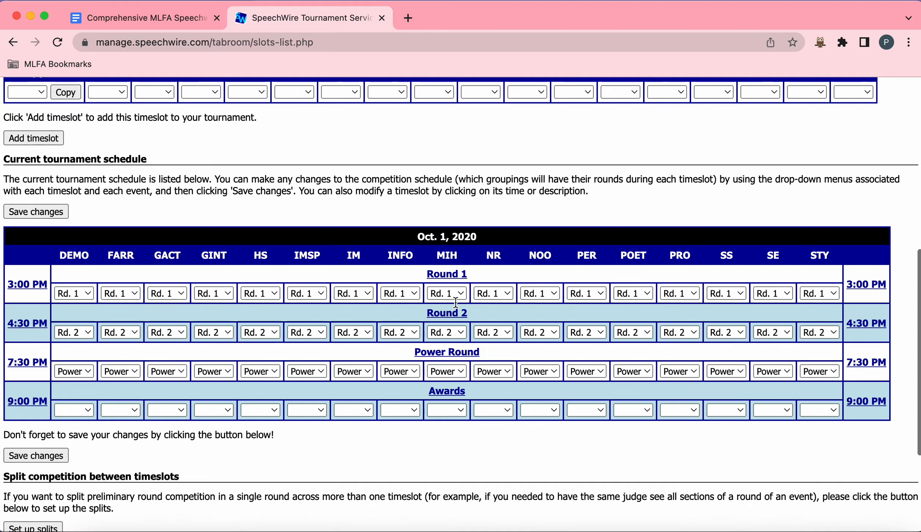
pyautogui.scroll(3, 455, 299)
pyautogui.scroll(5, 455, 298)
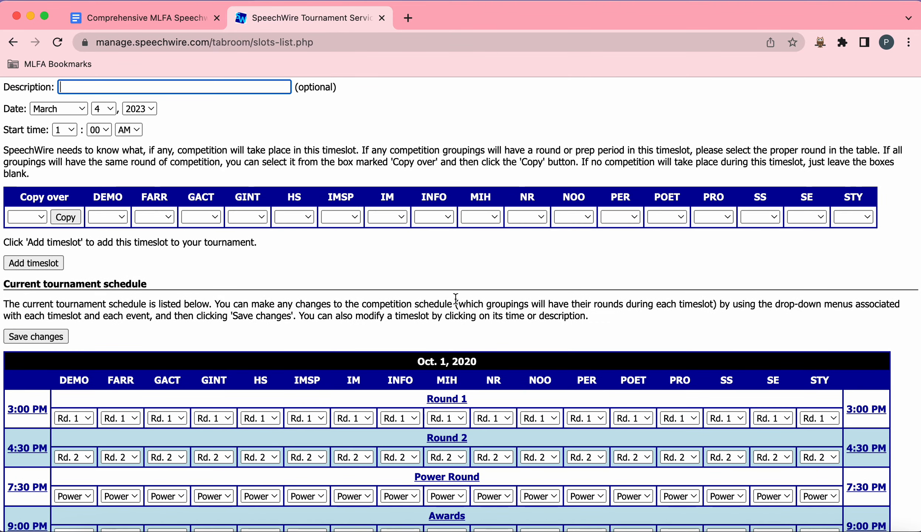
pyautogui.scroll(-4, 456, 299)
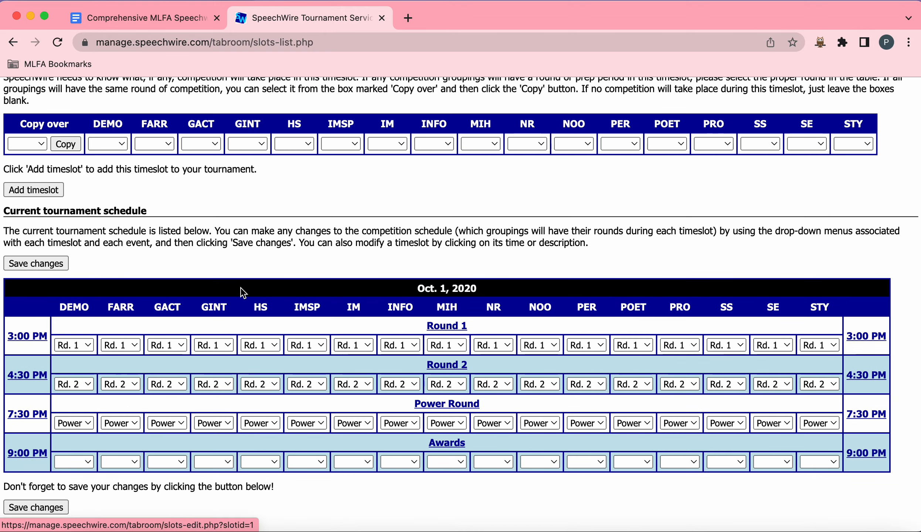
pyautogui.scroll(-1, 244, 296)
pyautogui.scroll(9, 242, 298)
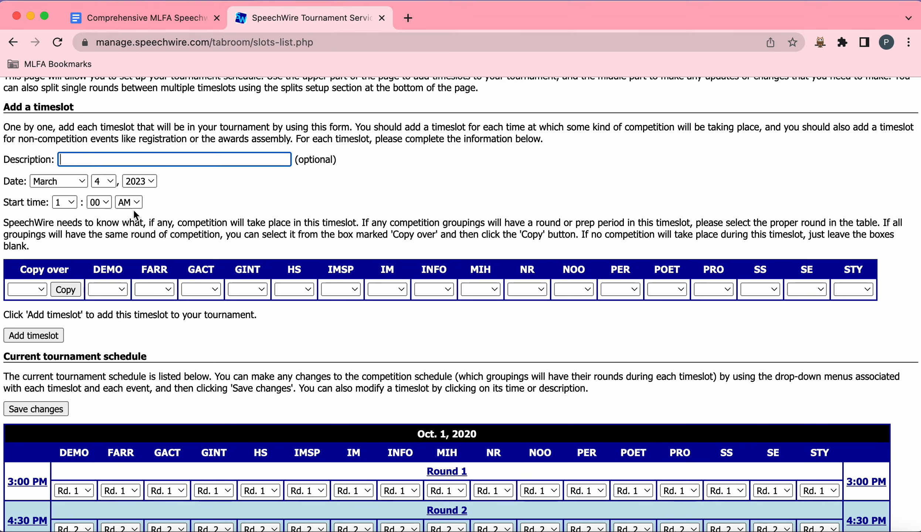
pyautogui.scroll(-12, 160, 288)
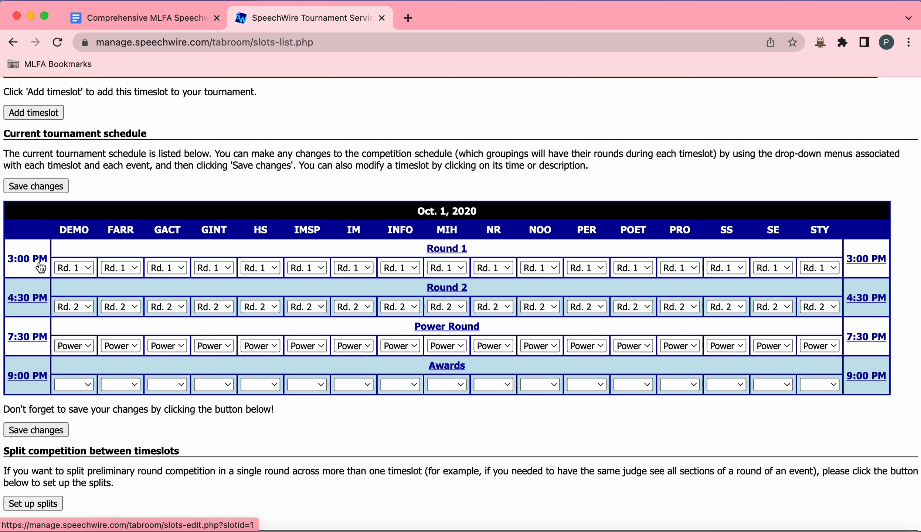
# Step: Open the Round 1 timeslot and set its date to March 4, 2023
pyautogui.click(26, 268)
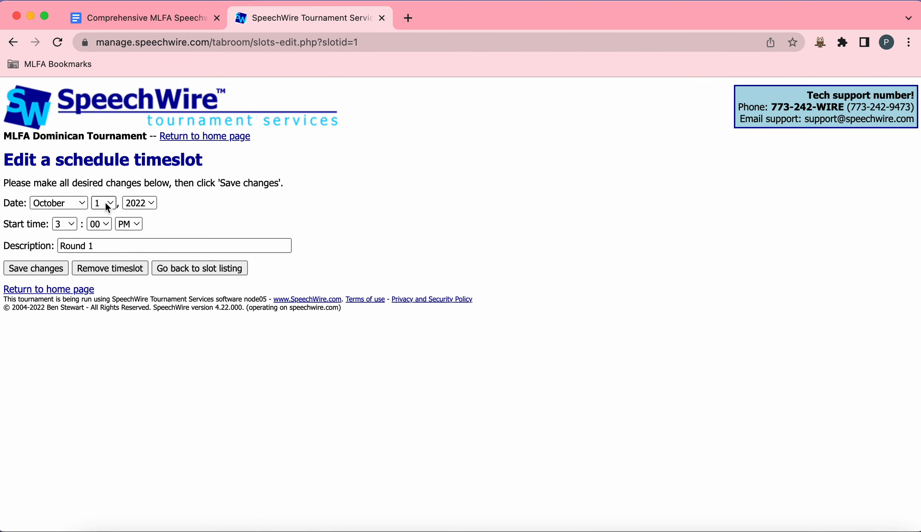
pyautogui.click(74, 203)
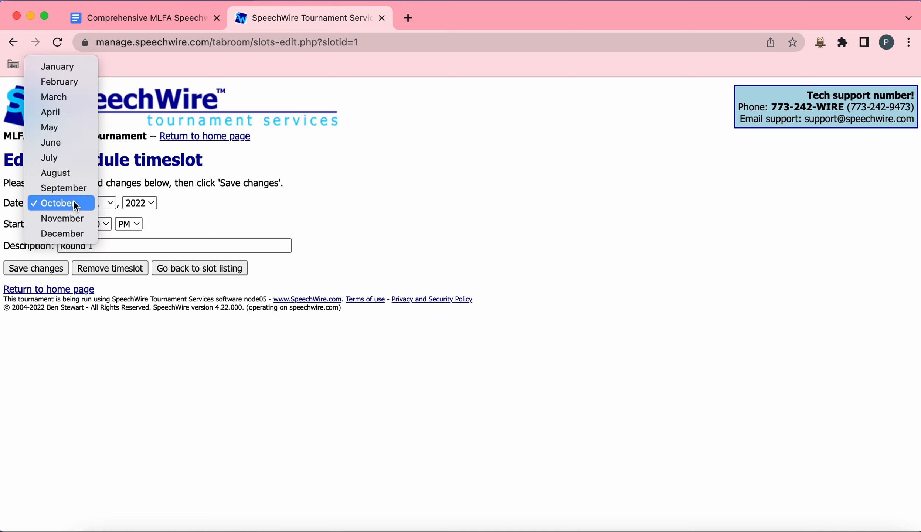
pyautogui.click(76, 97)
pyautogui.click(99, 201)
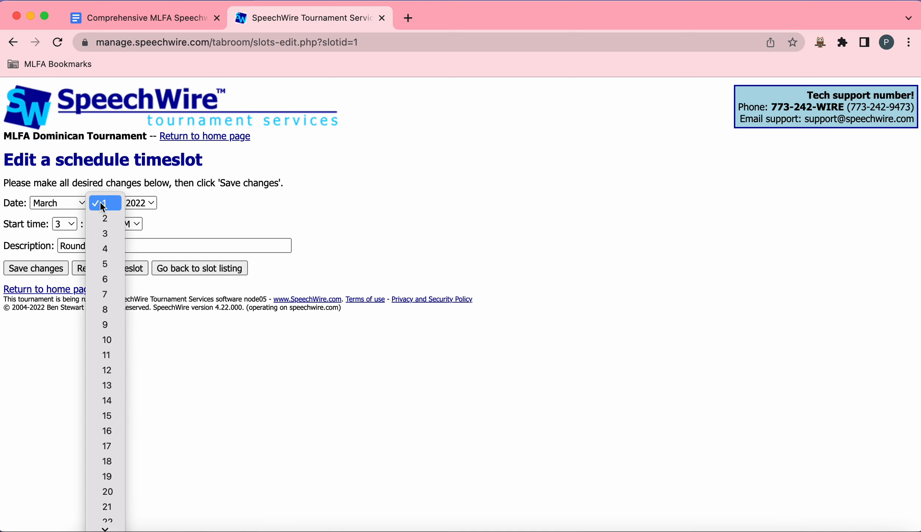
pyautogui.click(109, 250)
pyautogui.click(154, 206)
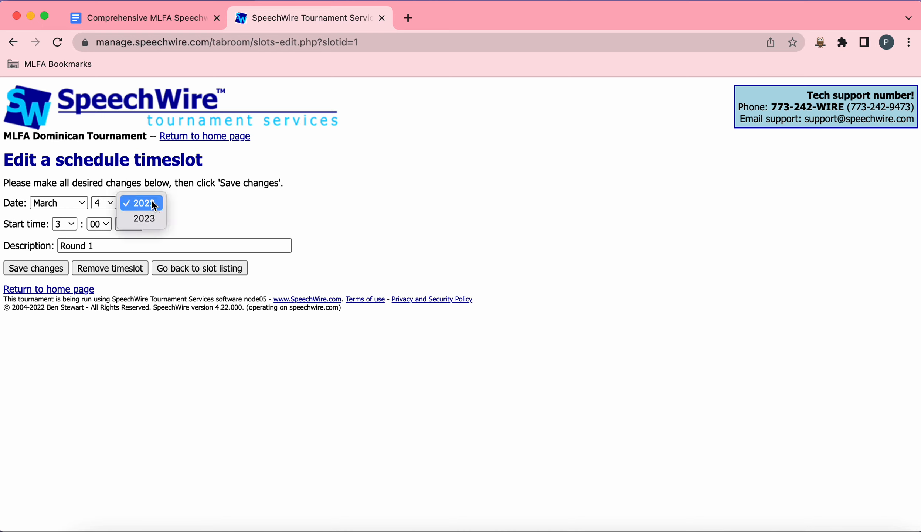
pyautogui.click(157, 214)
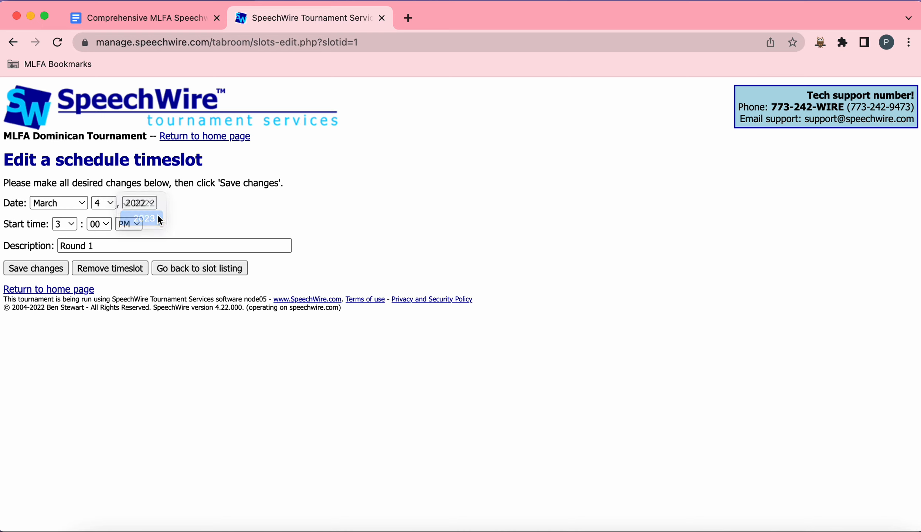
# Step: Set the Round 1 start time to 8:30 AM and save the timeslot changes
pyautogui.click(71, 225)
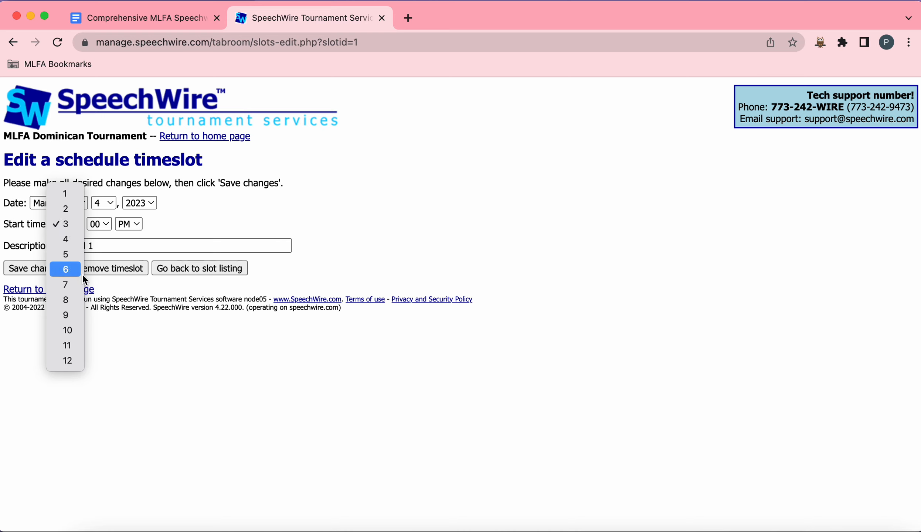
pyautogui.click(79, 300)
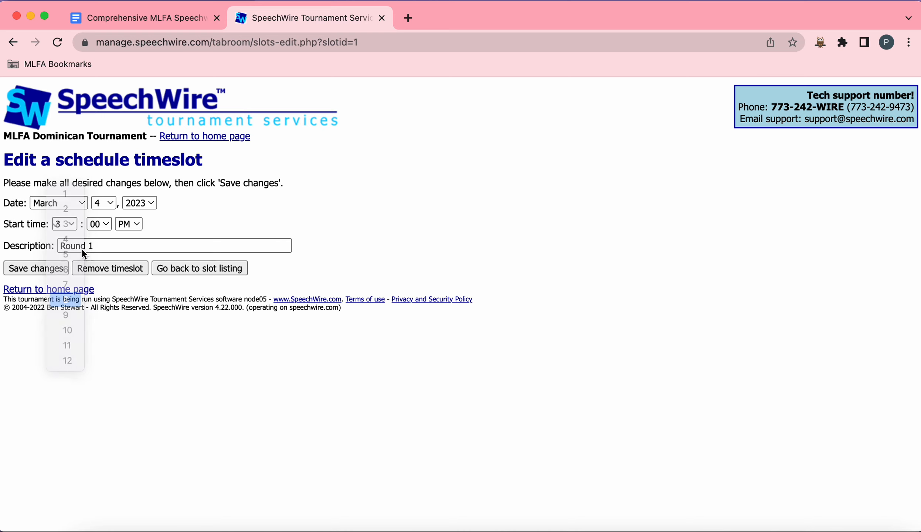
pyautogui.click(97, 224)
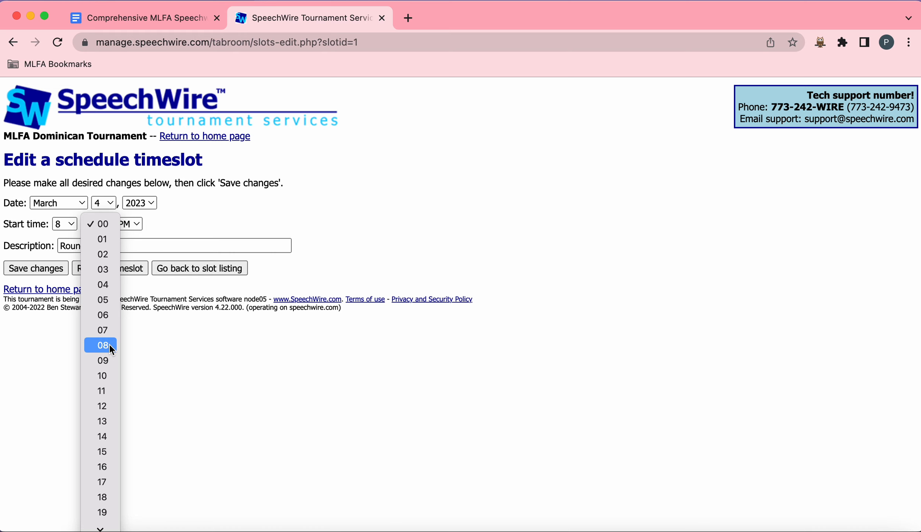
pyautogui.scroll(-5, 110, 349)
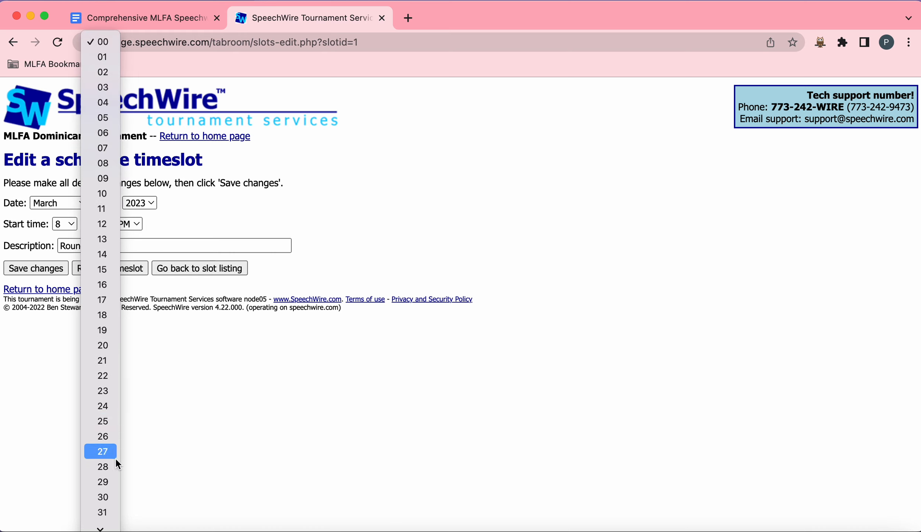
pyautogui.click(115, 493)
pyautogui.click(136, 225)
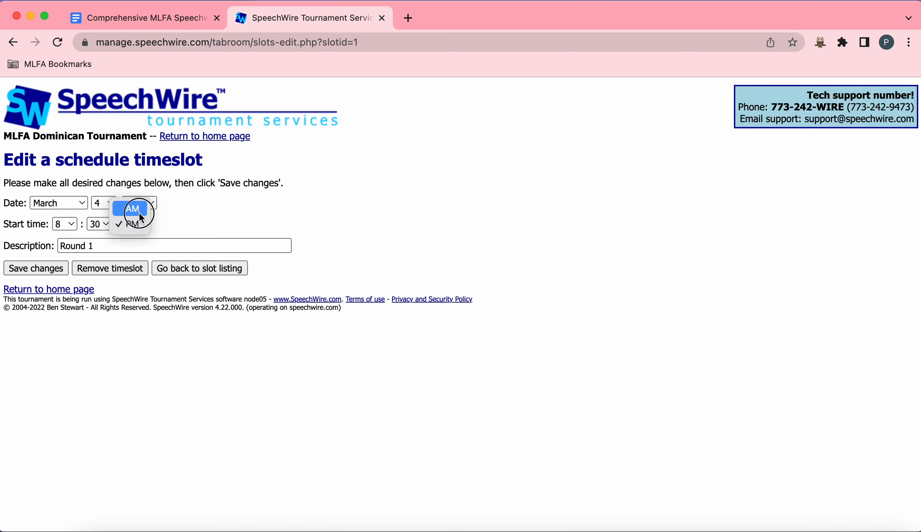
pyautogui.click(139, 213)
pyautogui.click(26, 268)
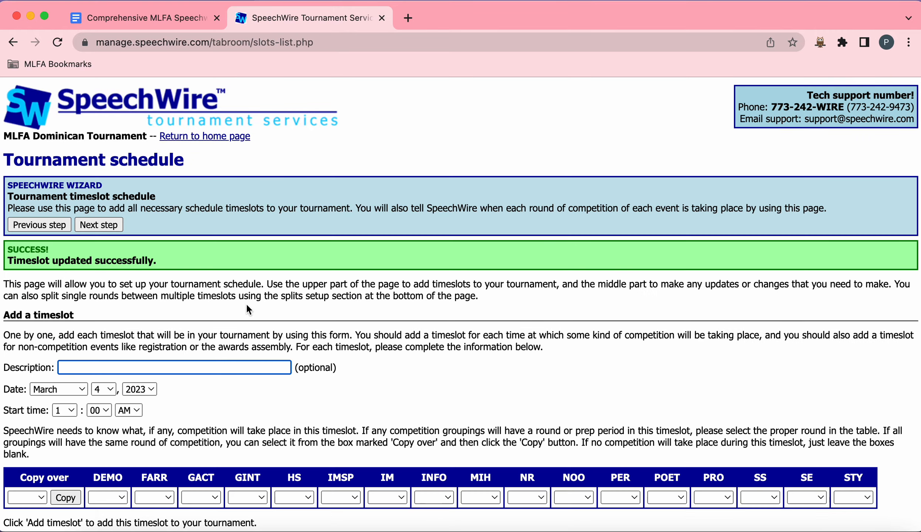
# Step: Open the Round 2 timeslot and set its date to March 4, 2023
pyautogui.scroll(-10, 246, 303)
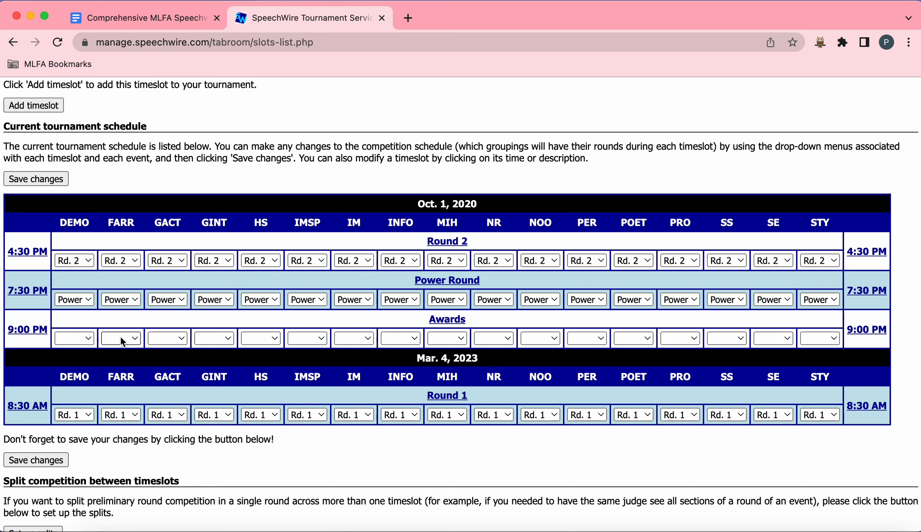
pyautogui.click(37, 255)
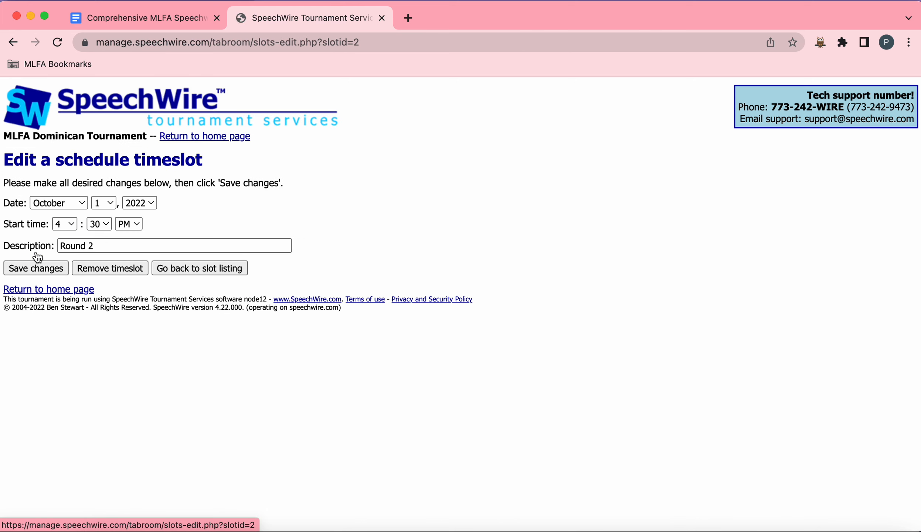
pyautogui.click(74, 206)
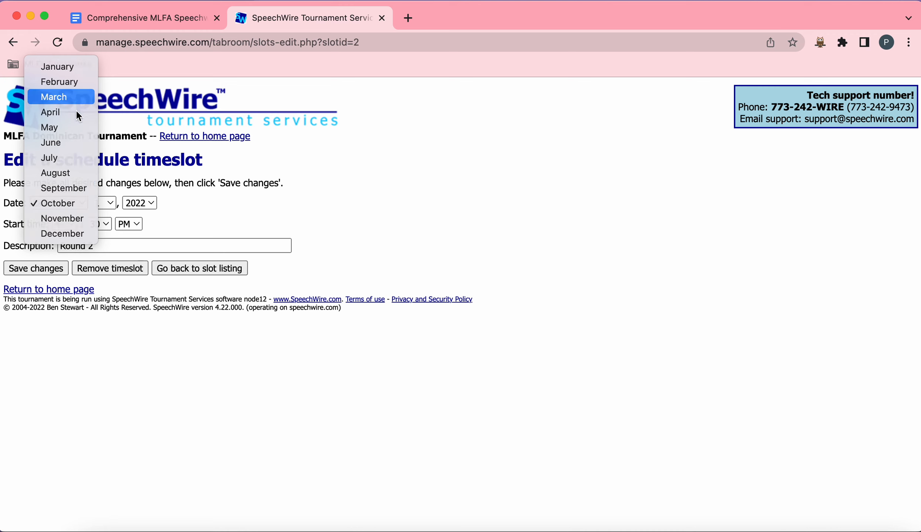
pyautogui.click(72, 98)
pyautogui.click(110, 203)
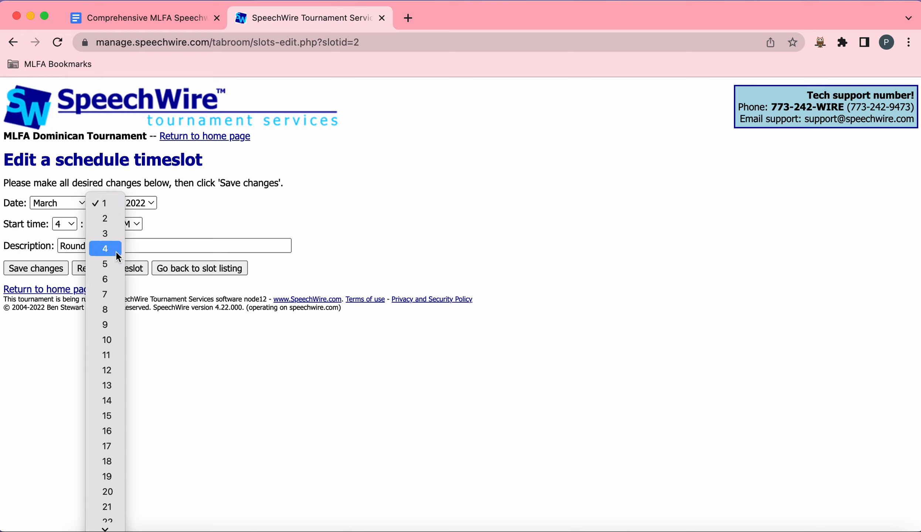
pyautogui.click(105, 248)
pyautogui.click(147, 203)
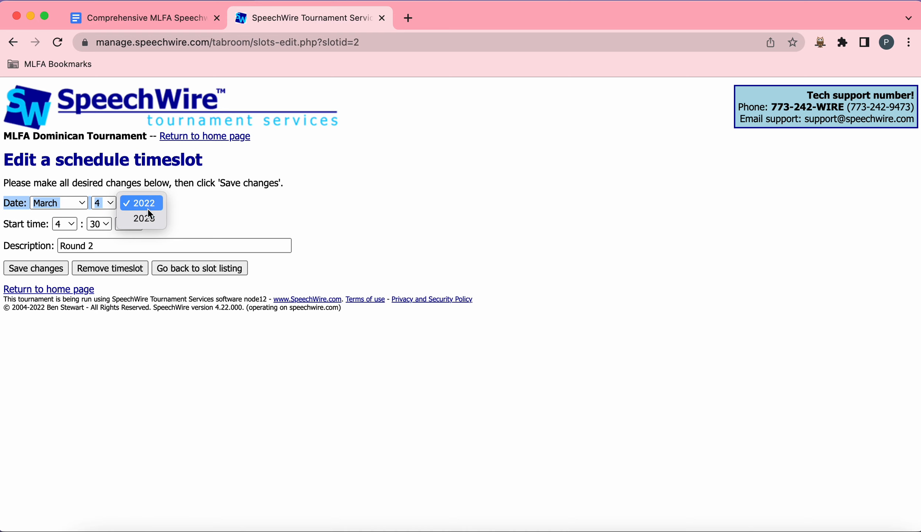
pyautogui.click(148, 217)
# Step: Set the Round 2 start time to 10:00 AM and save the timeslot changes
pyautogui.click(137, 224)
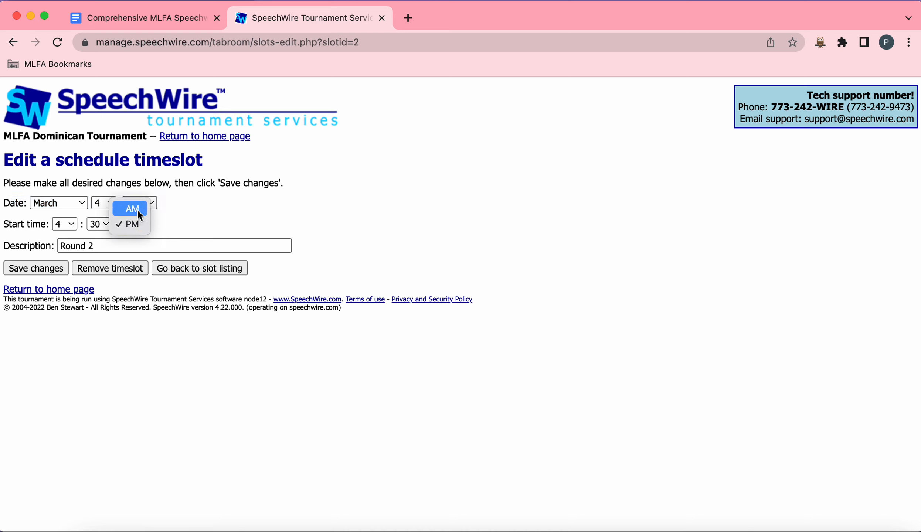
pyautogui.click(137, 210)
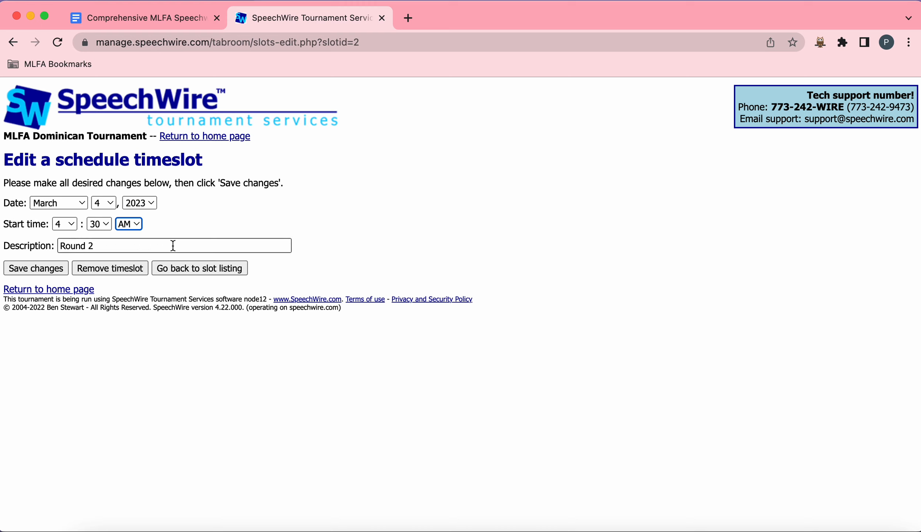
pyautogui.click(74, 227)
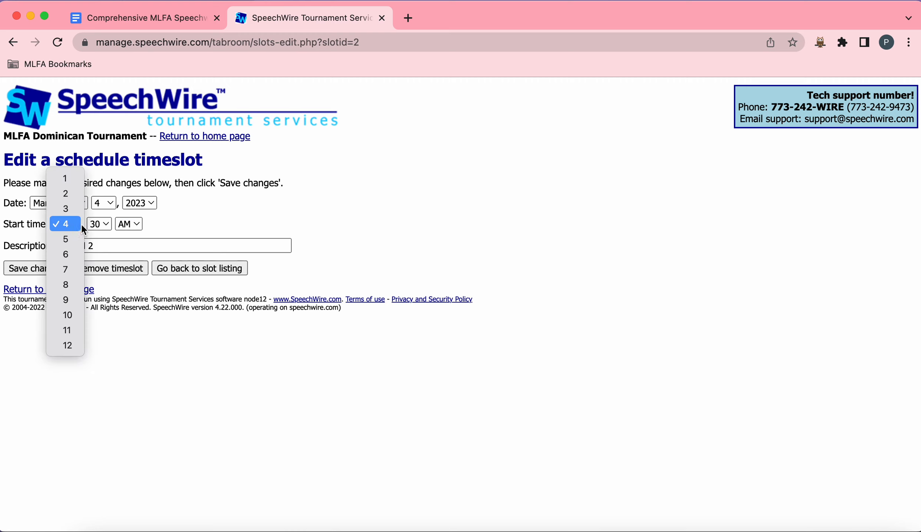
pyautogui.click(266, 212)
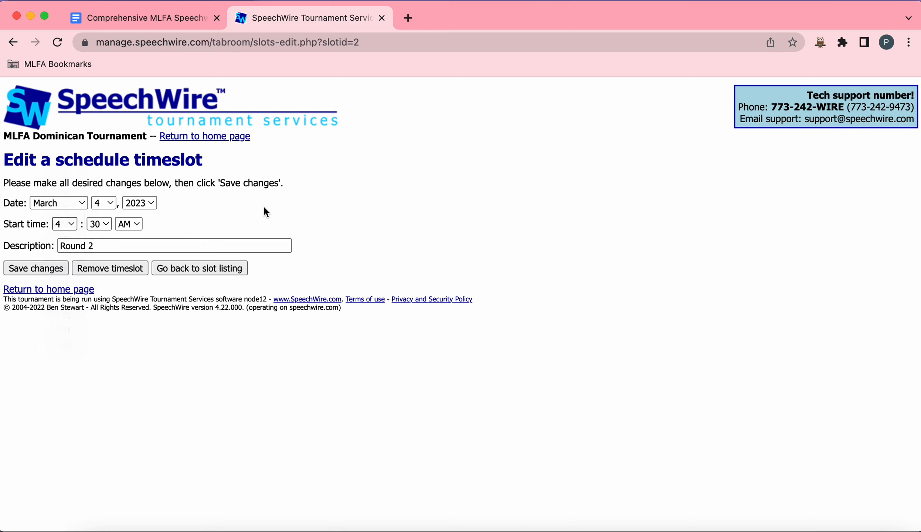
pyautogui.click(73, 224)
pyautogui.click(72, 316)
pyautogui.click(98, 220)
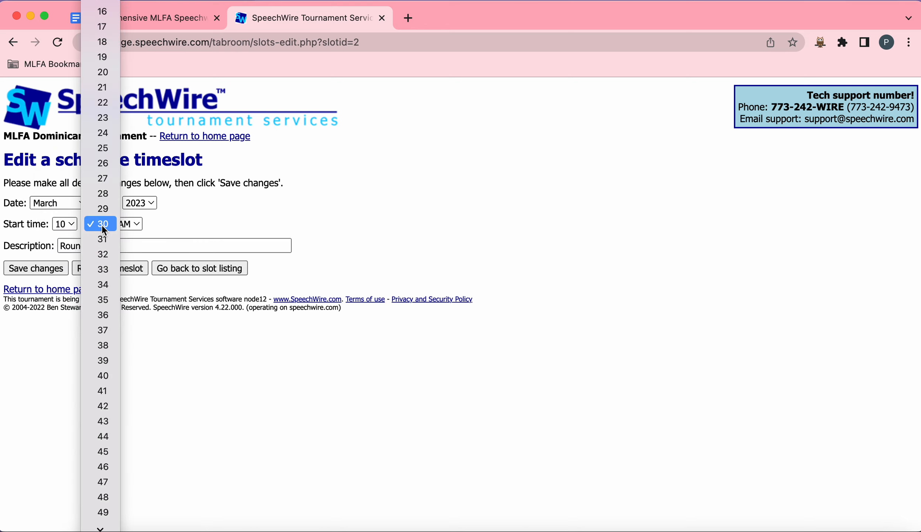
pyautogui.scroll(3, 105, 74)
pyautogui.scroll(1, 109, 40)
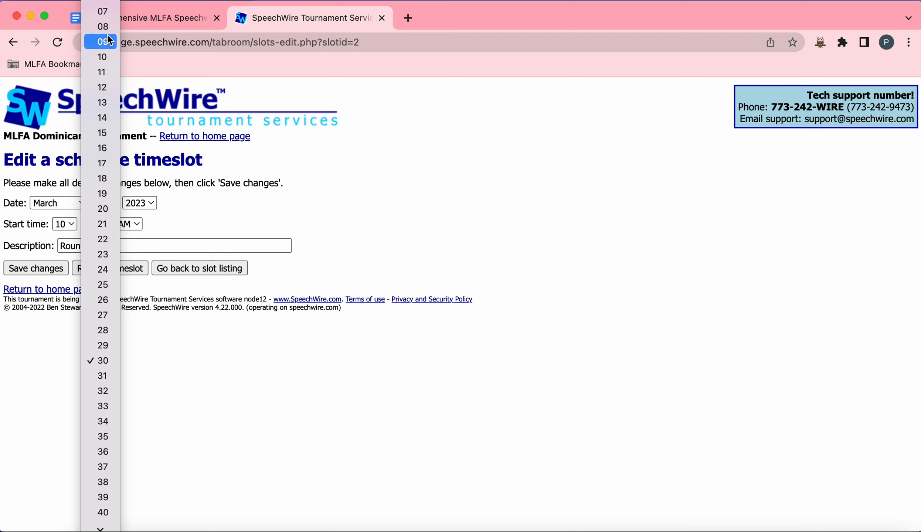
pyautogui.scroll(3, 106, 56)
pyautogui.click(102, 9)
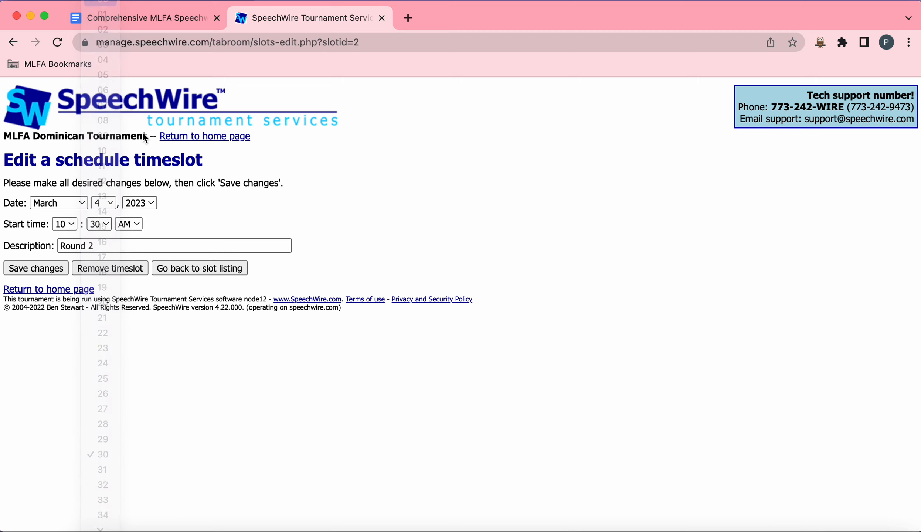
pyautogui.click(60, 272)
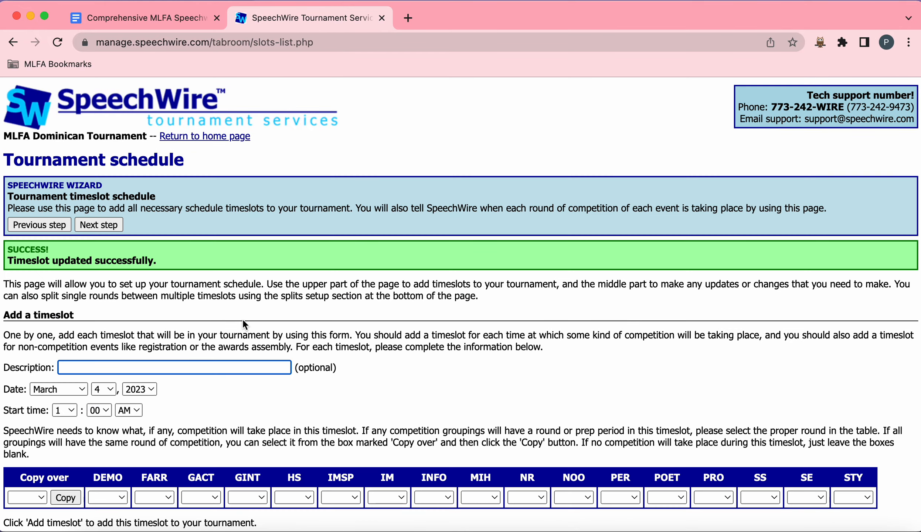
# Step: Open the Power Round timeslot, set its start time to 11:30 AM and save it
pyautogui.scroll(-15, 242, 318)
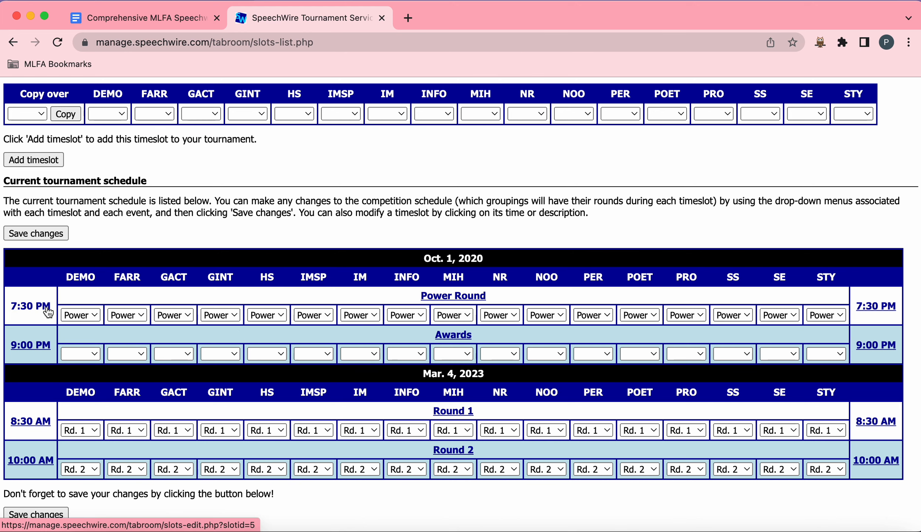
pyautogui.click(31, 306)
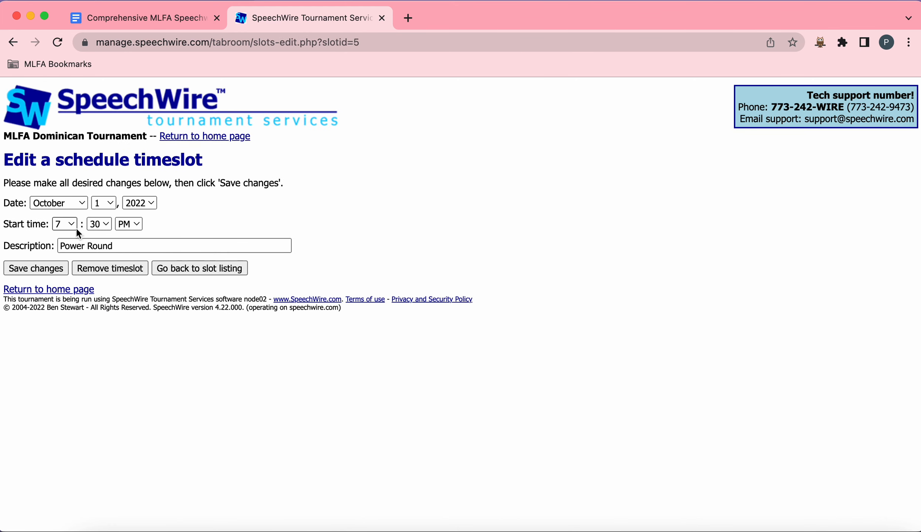
pyautogui.click(65, 224)
pyautogui.click(76, 283)
pyautogui.click(130, 224)
pyautogui.click(140, 210)
pyautogui.click(58, 268)
# Step: Reopen the Power Round timeslot, set its date to March 4, 2023 and save it
pyautogui.scroll(-12, 187, 261)
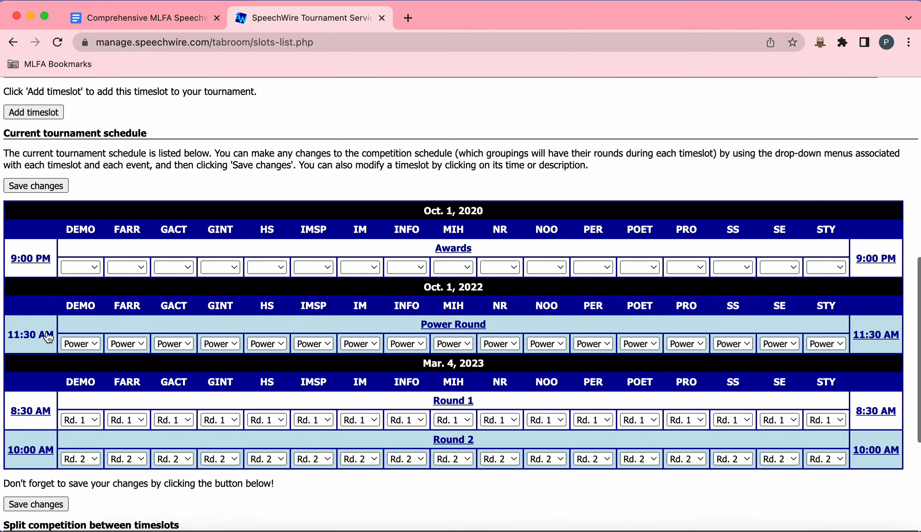
pyautogui.click(48, 336)
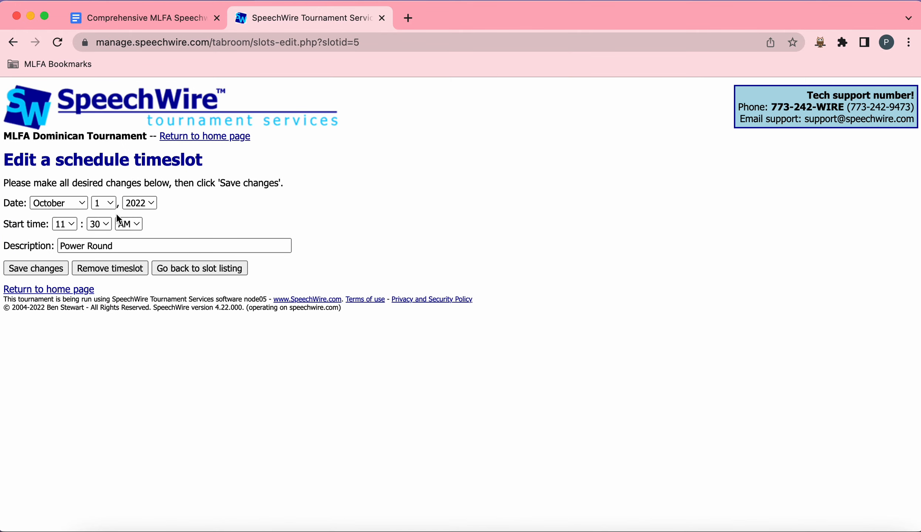
pyautogui.click(74, 204)
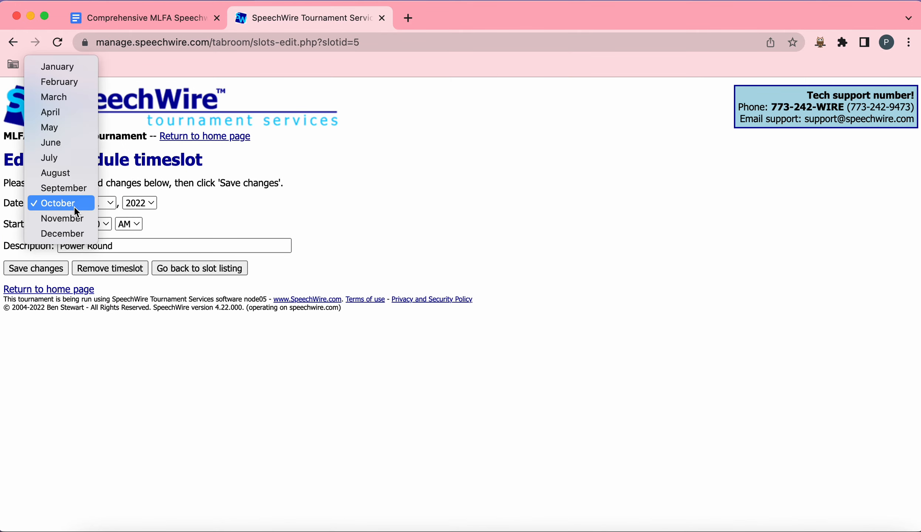
pyautogui.click(81, 91)
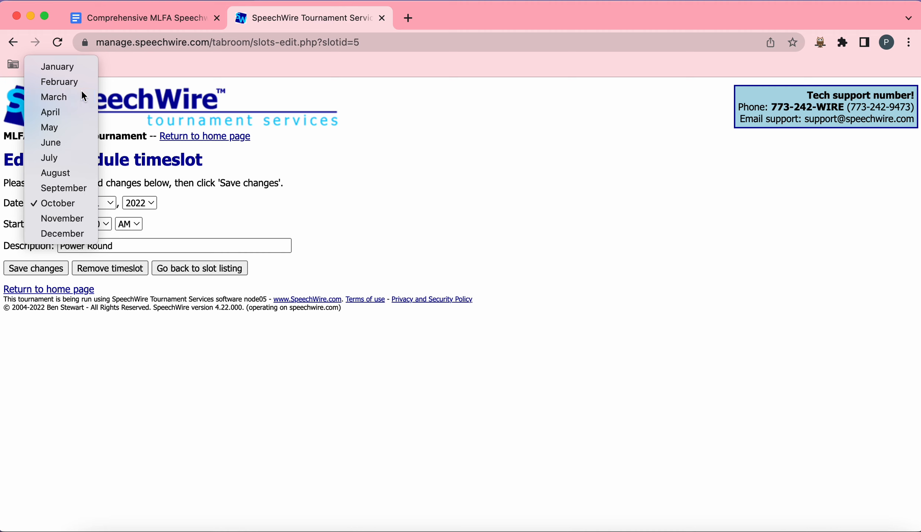
pyautogui.click(111, 204)
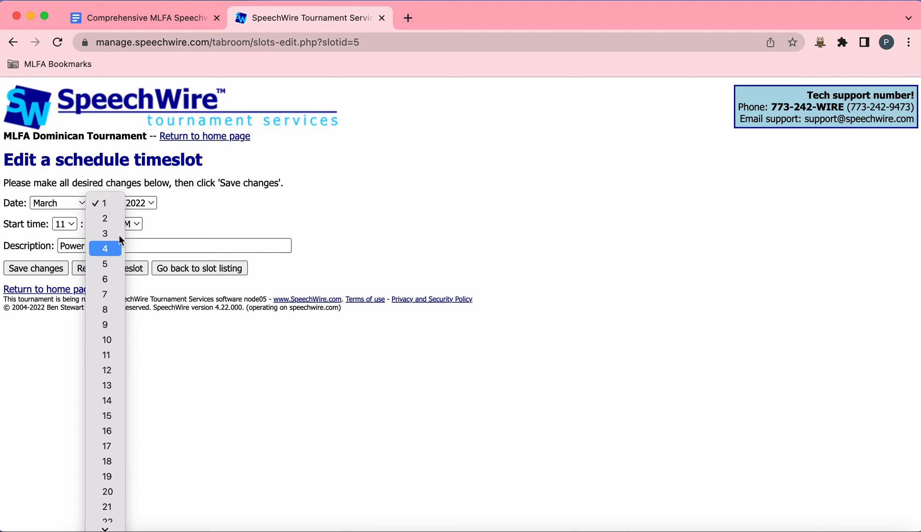
pyautogui.click(118, 248)
pyautogui.click(141, 204)
pyautogui.click(147, 219)
pyautogui.click(28, 269)
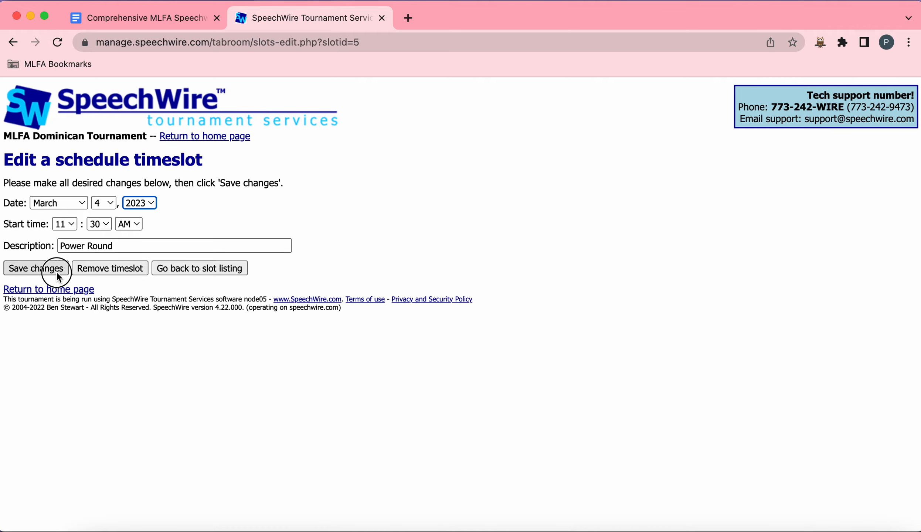
# Step: Open the Awards timeslot and set its date to March 4, 2023
pyautogui.scroll(-3, 207, 288)
pyautogui.scroll(-10, 207, 288)
pyautogui.scroll(1, 209, 302)
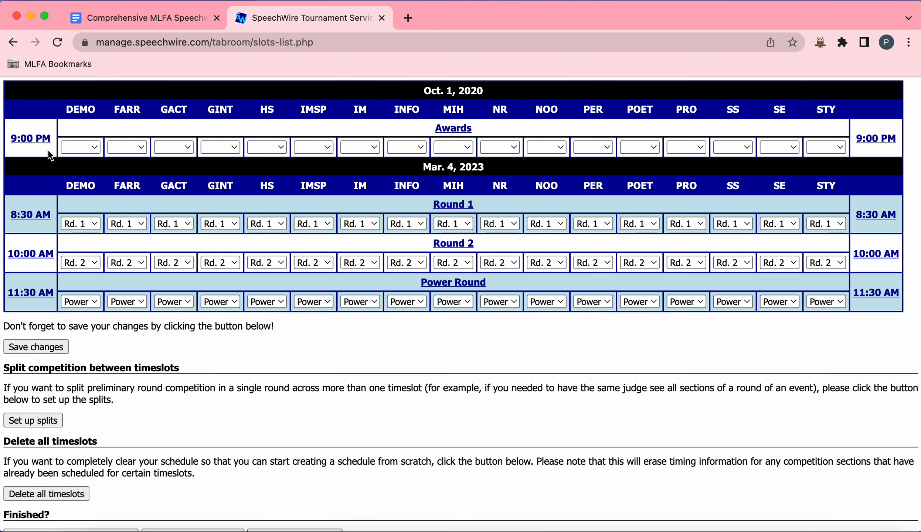
pyautogui.click(44, 141)
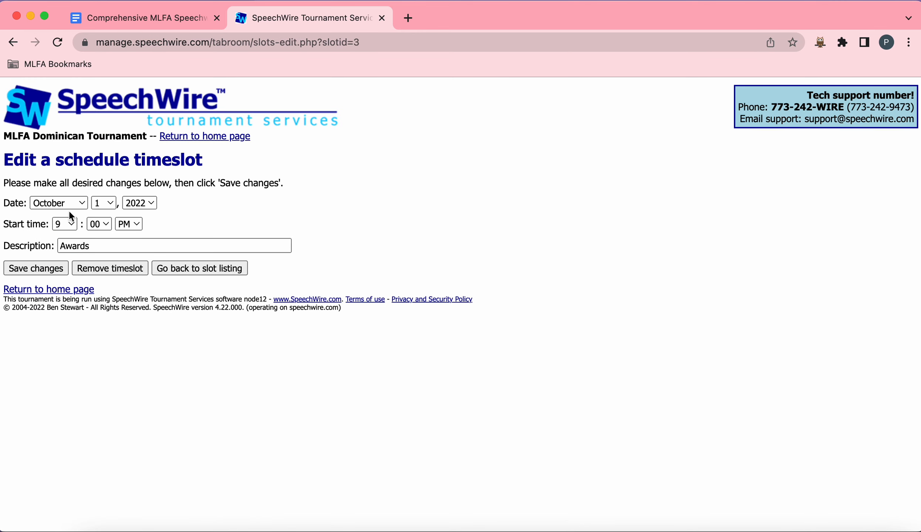
pyautogui.click(71, 205)
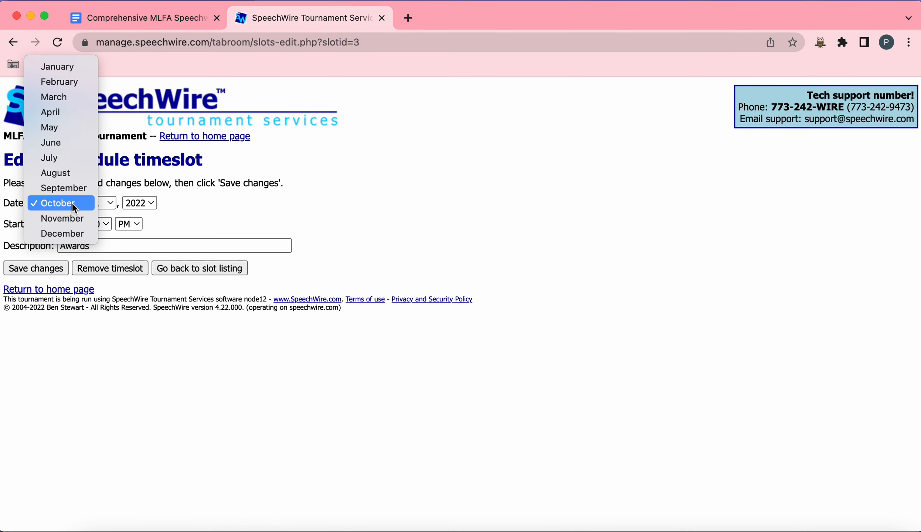
pyautogui.click(72, 98)
pyautogui.click(107, 207)
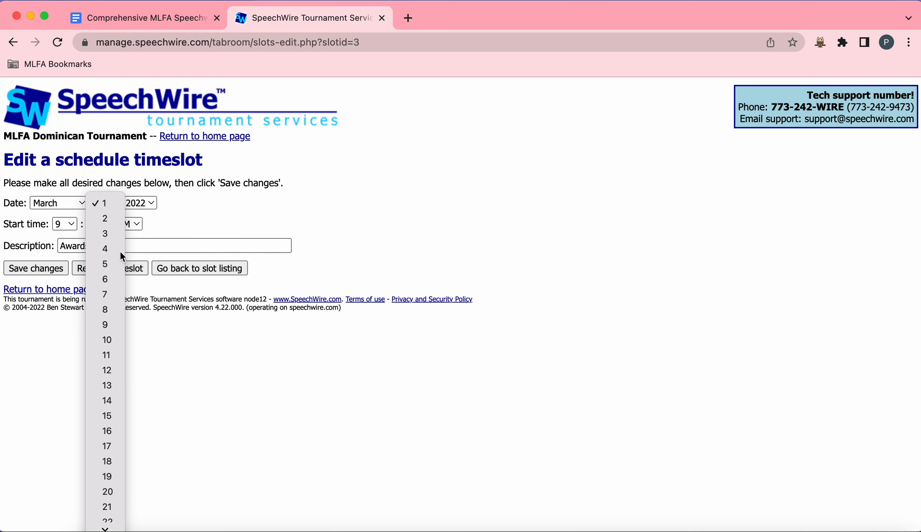
pyautogui.click(120, 251)
pyautogui.click(148, 204)
pyautogui.click(154, 218)
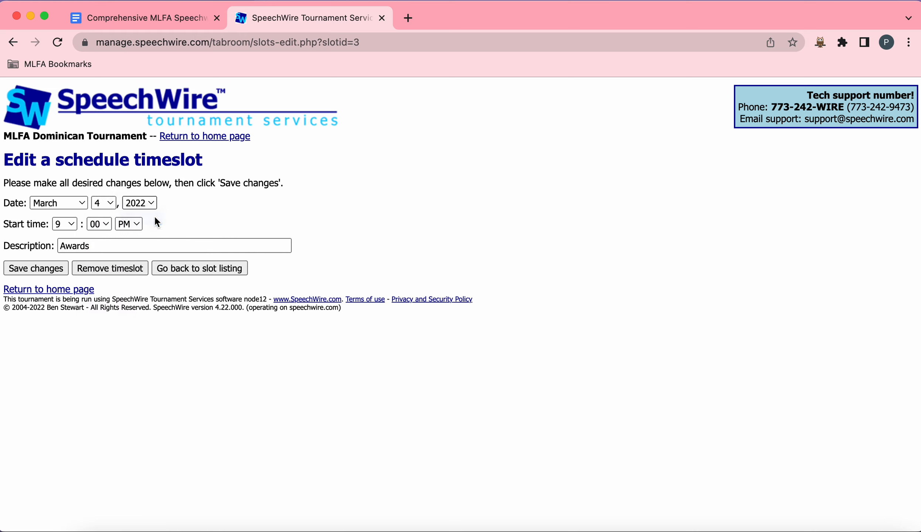
# Step: Set the Awards start time to 1:00 PM and save the timeslot changes
pyautogui.click(71, 228)
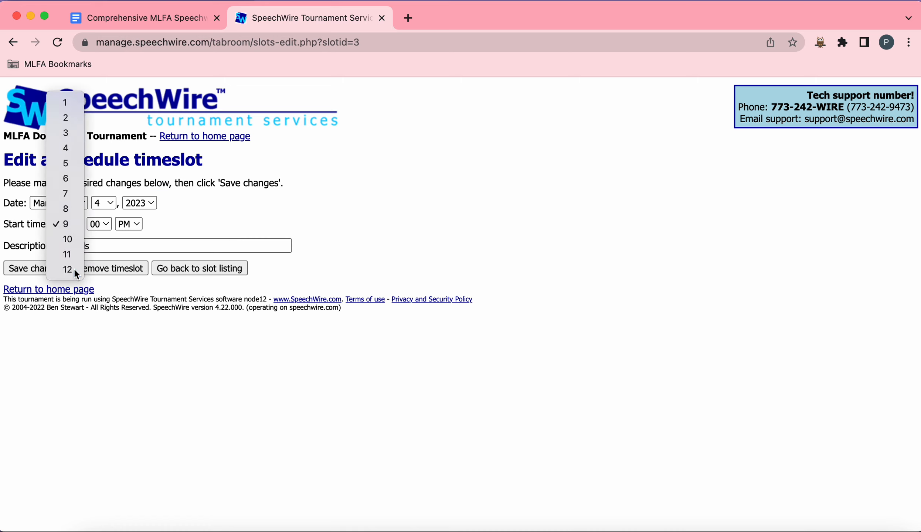
pyautogui.click(73, 268)
pyautogui.click(70, 227)
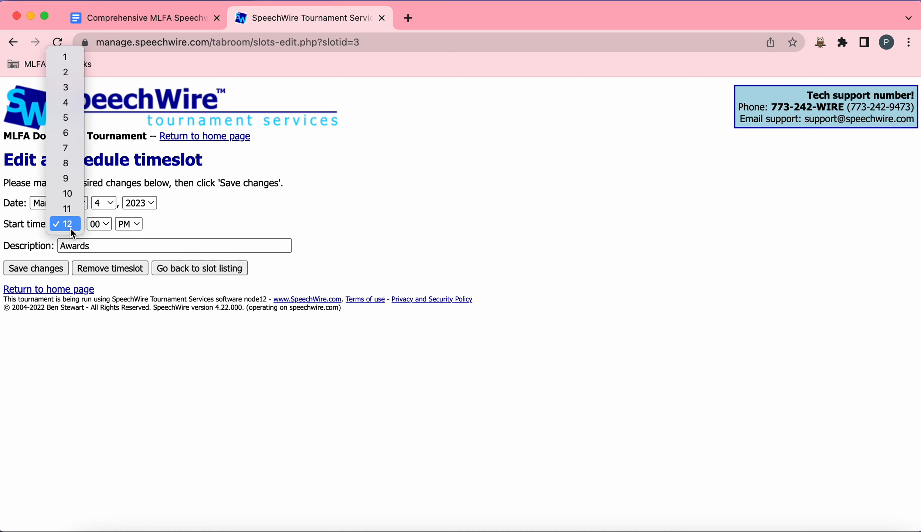
pyautogui.click(66, 58)
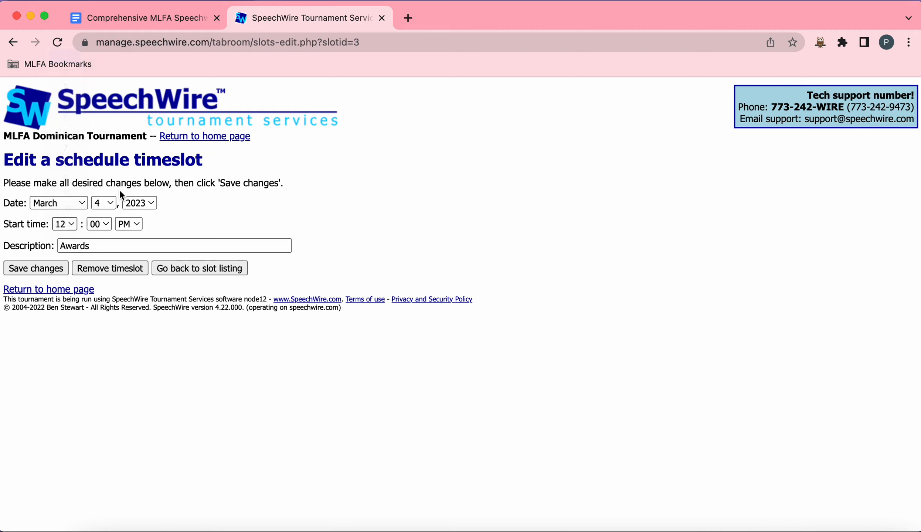
pyautogui.click(181, 227)
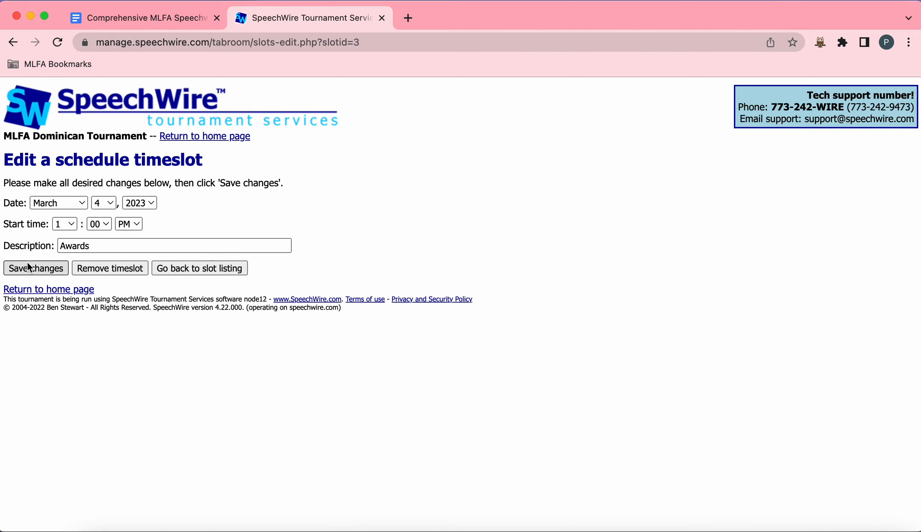
pyautogui.click(51, 272)
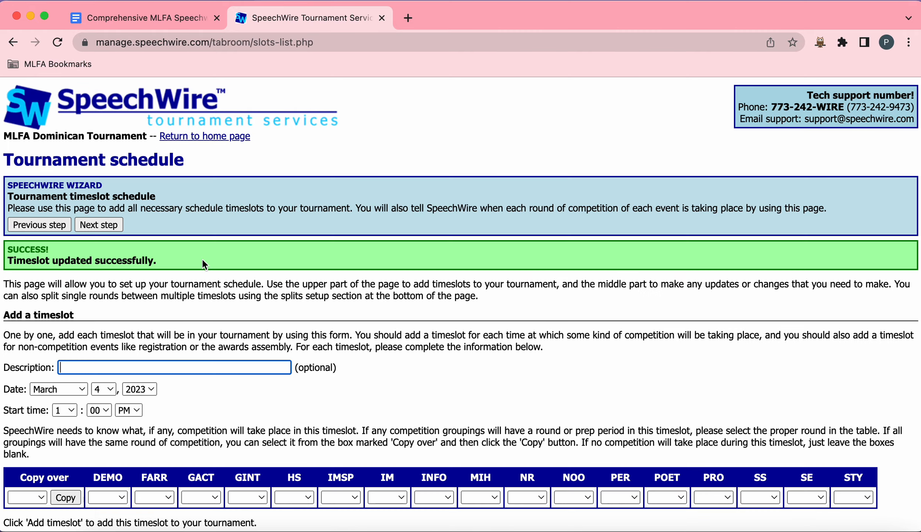
# Step: Save the current tournament schedule with all four timeslots on March 4, 2023
pyautogui.scroll(-15, 223, 271)
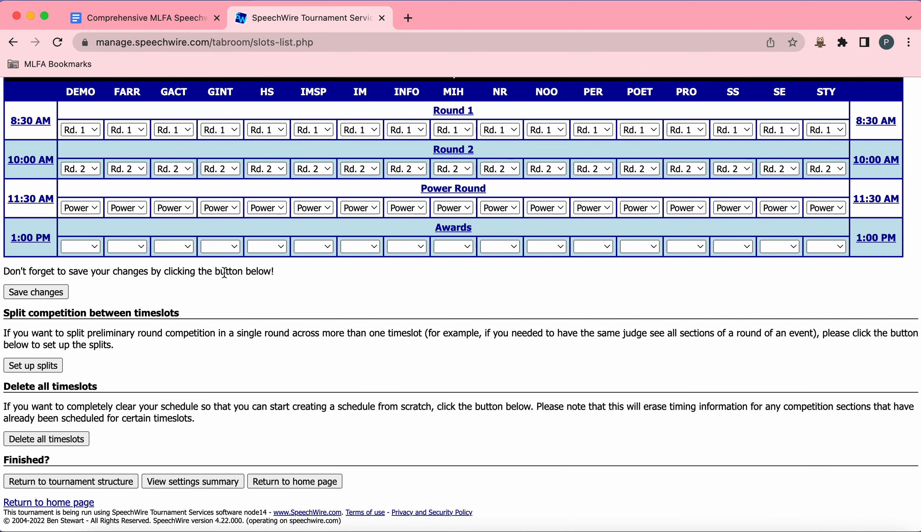
pyautogui.click(52, 285)
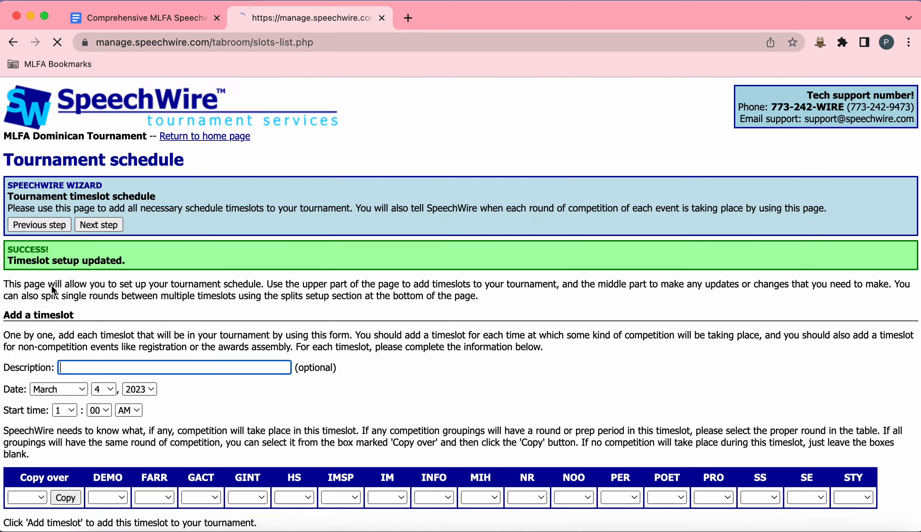
pyautogui.scroll(-10, 51, 285)
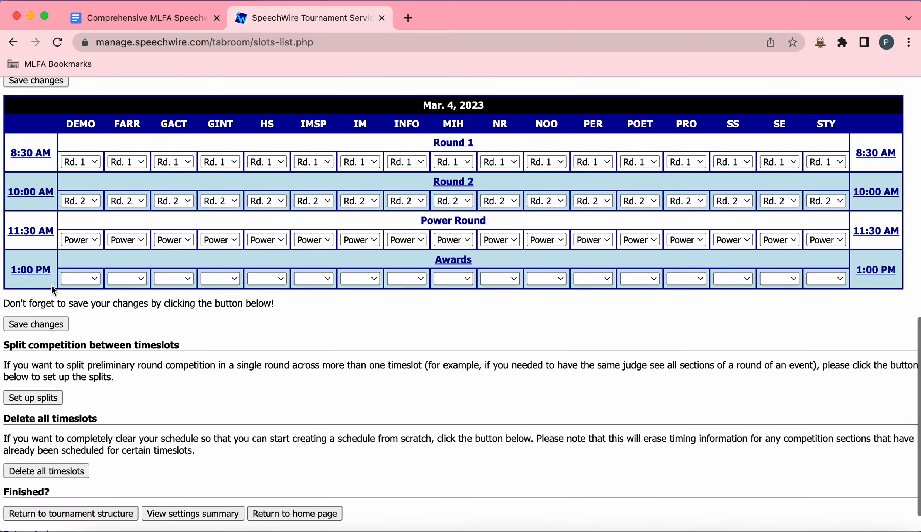
pyautogui.scroll(8, 51, 285)
pyautogui.scroll(6, 51, 285)
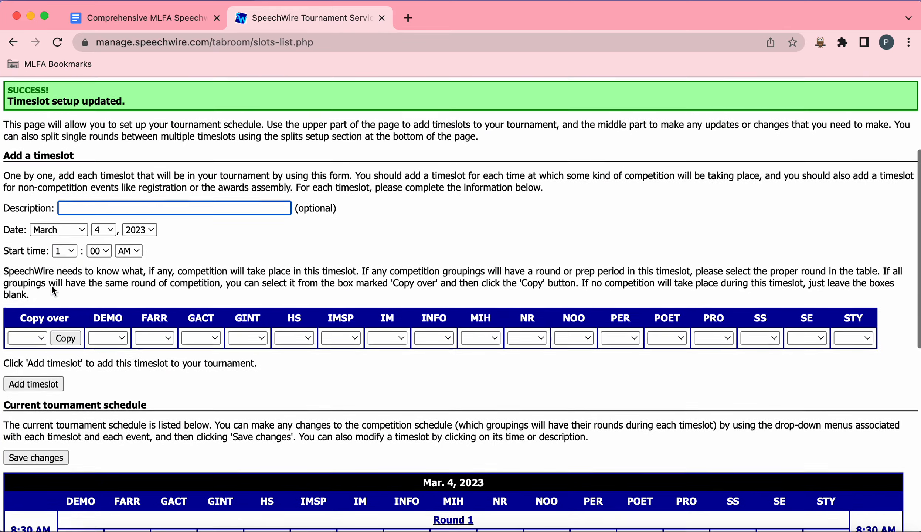
# Step: Continue the setup wizard past the schedule and the grouping round lengths pages to the scheduling settings
pyautogui.click(113, 224)
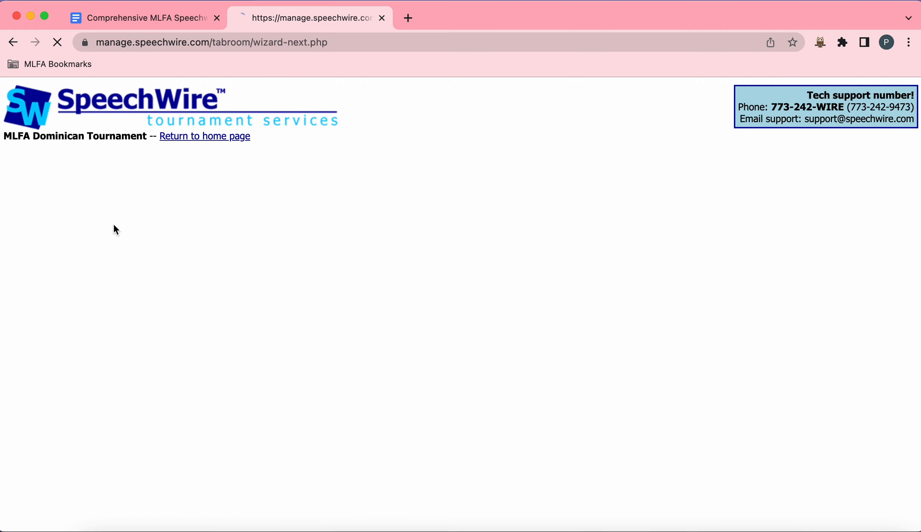
pyautogui.scroll(-10, 257, 276)
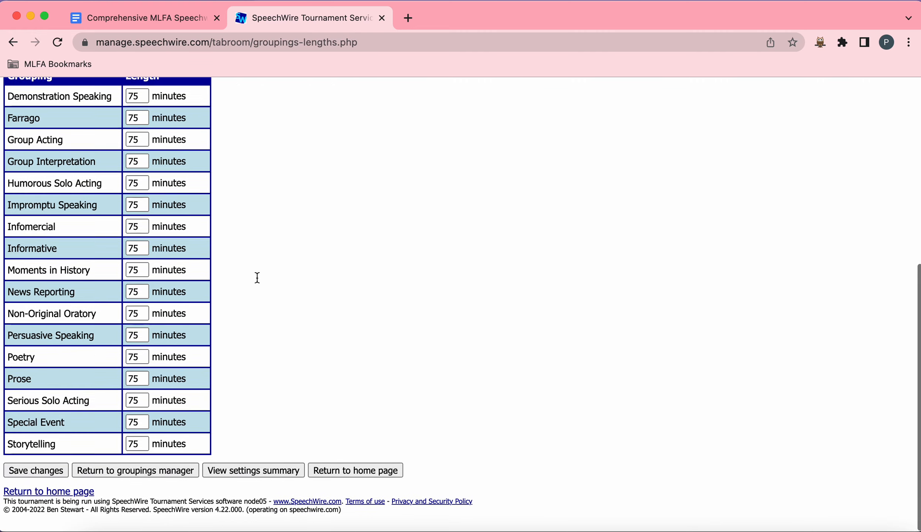
pyautogui.scroll(10, 256, 276)
pyautogui.click(108, 226)
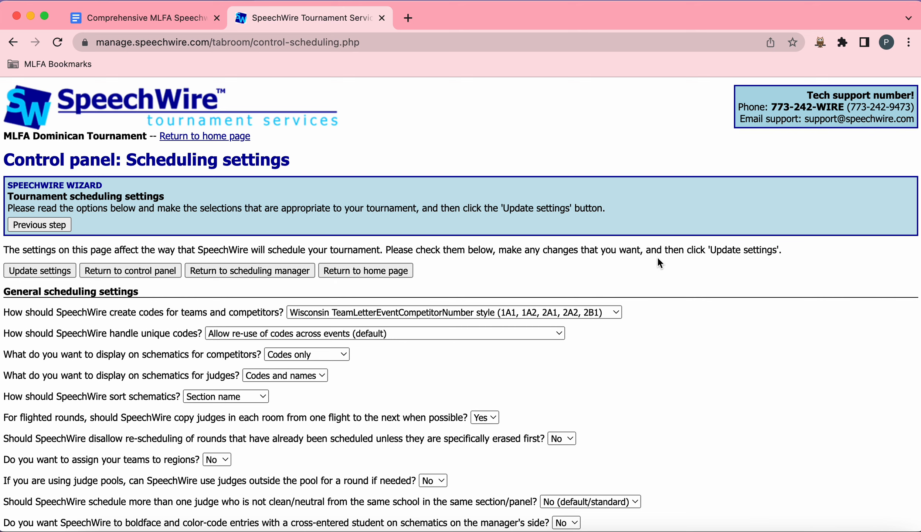
# Step: Review the general and speech scheduling settings and update them with the current selections
pyautogui.scroll(-3, 657, 258)
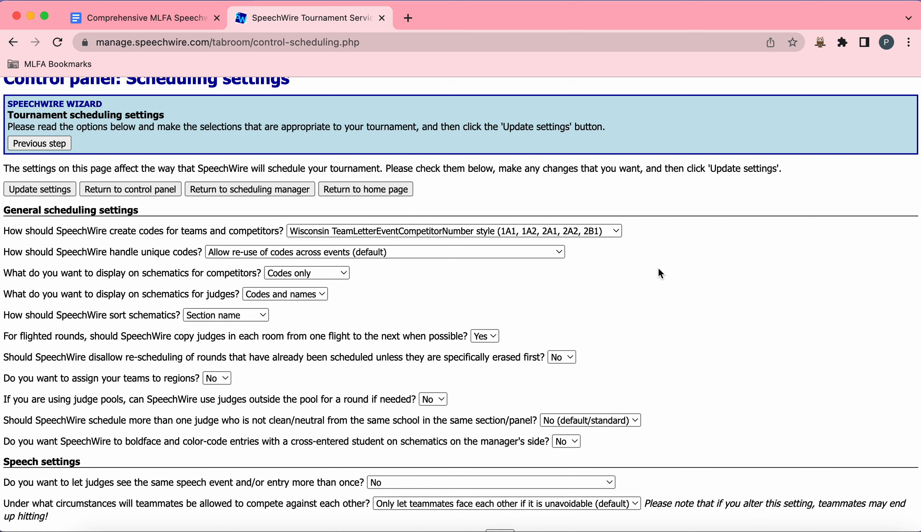
pyautogui.scroll(-1, 658, 269)
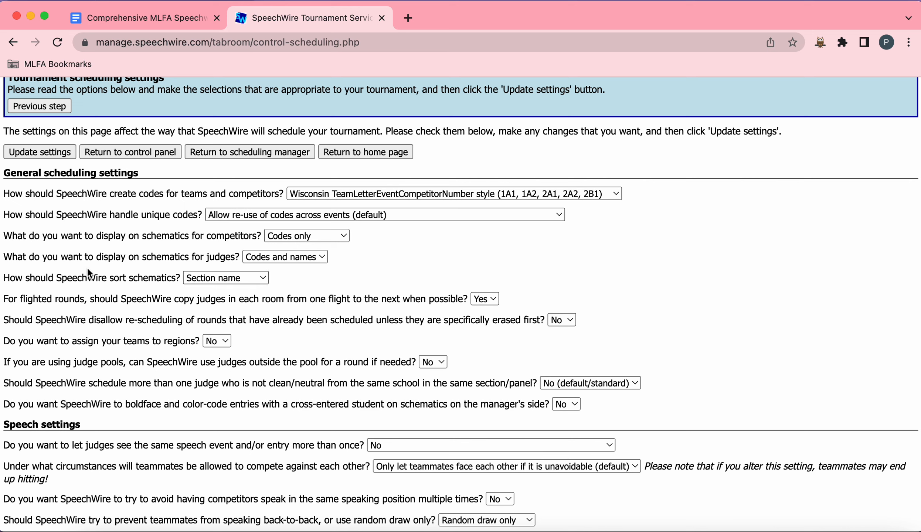
pyautogui.moveTo(99, 261); pyautogui.dragTo(253, 260)
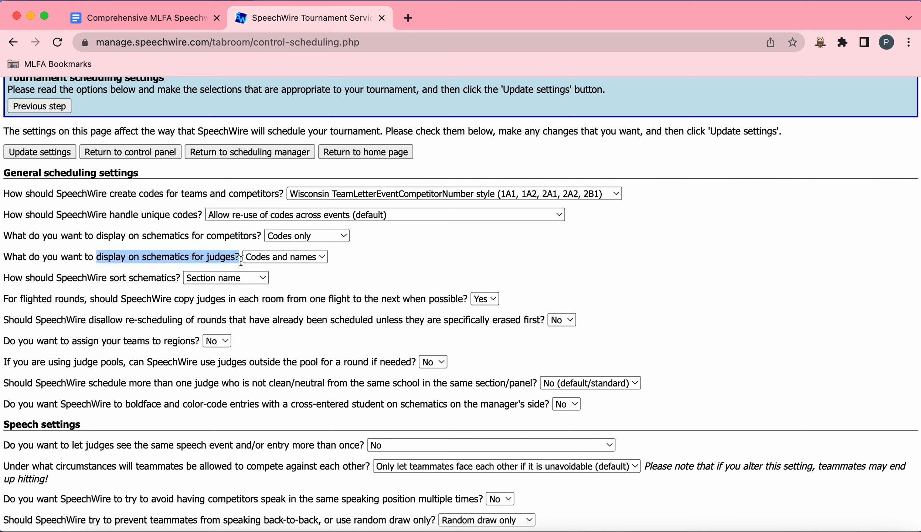
pyautogui.click(357, 262)
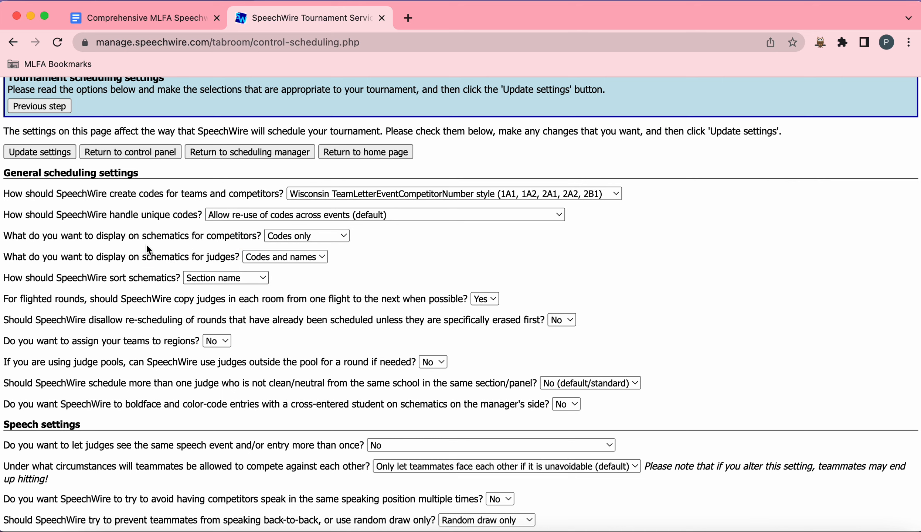
pyautogui.doubleClick(212, 236)
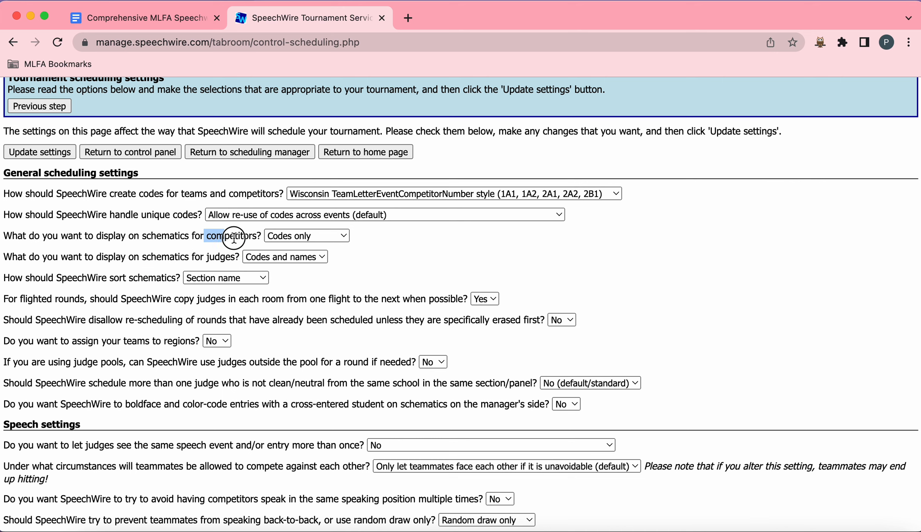
pyautogui.click(397, 250)
pyautogui.scroll(-3, 396, 250)
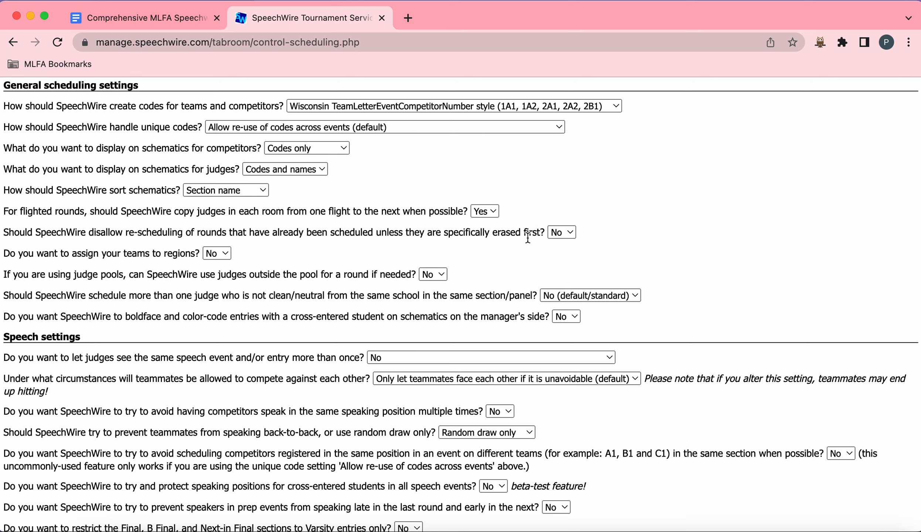
pyautogui.scroll(-4, 540, 317)
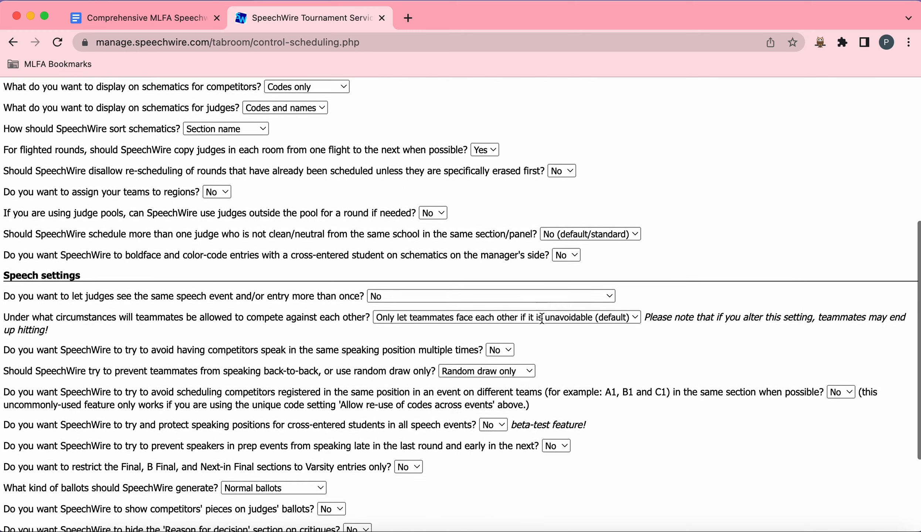
pyautogui.scroll(-2, 541, 319)
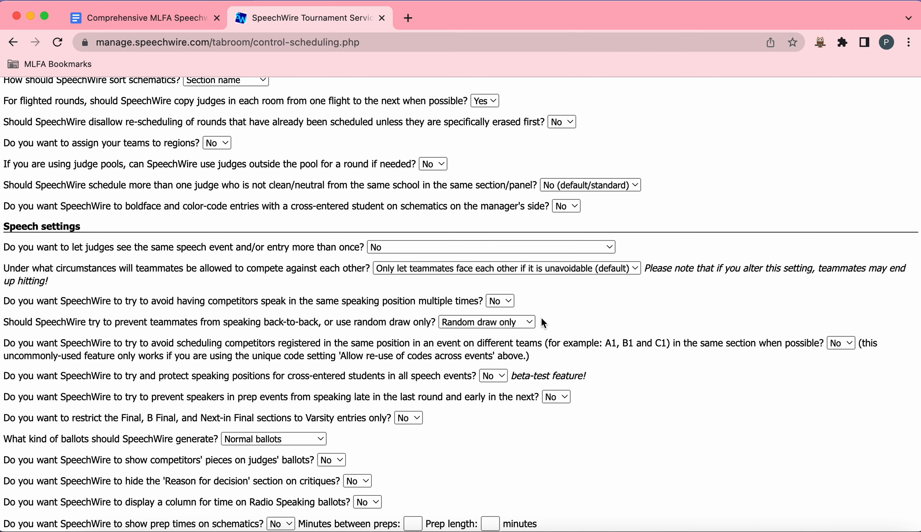
pyautogui.scroll(-2, 541, 319)
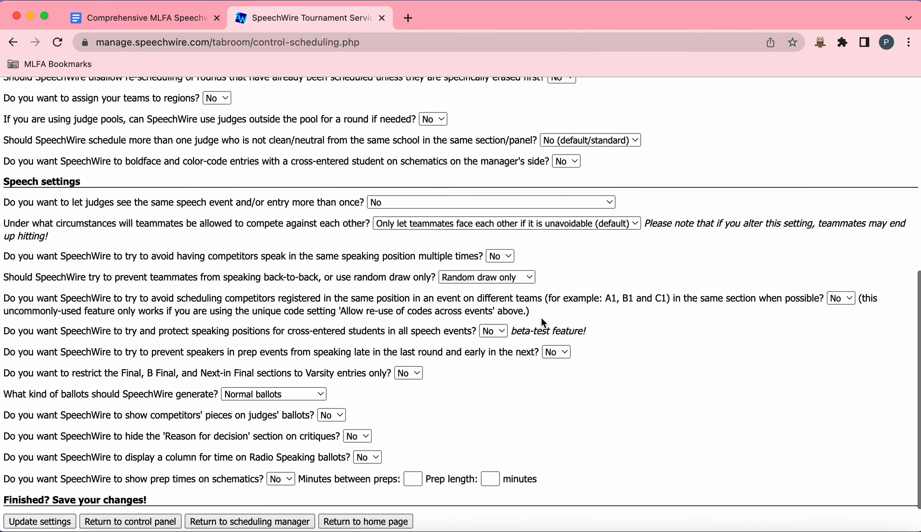
pyautogui.scroll(-2, 540, 317)
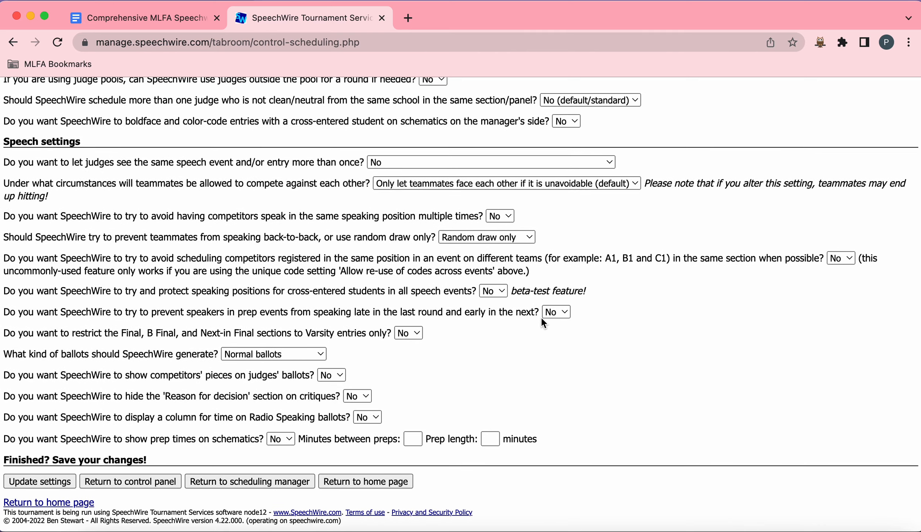
pyautogui.scroll(15, 541, 320)
pyautogui.scroll(1, 541, 312)
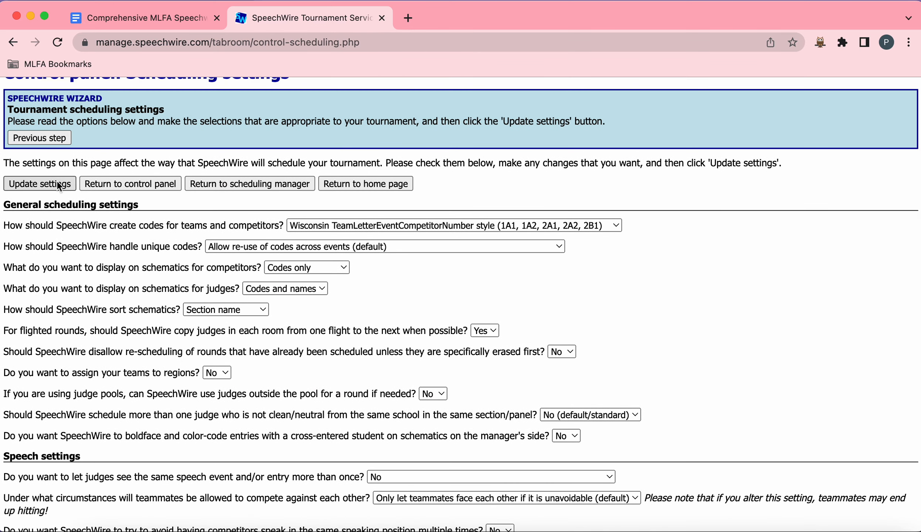
pyautogui.click(60, 183)
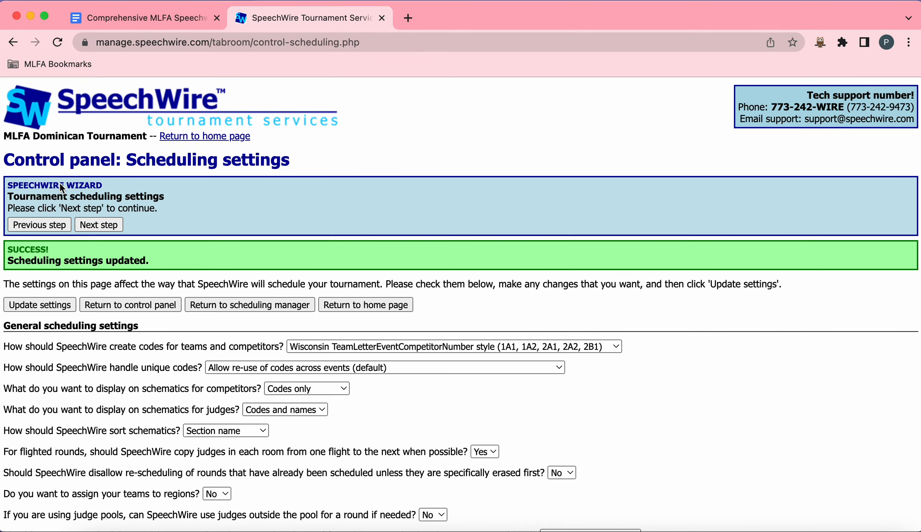
# Step: Advance to tabulation settings and set the number of top competitors scoring sweepstakes points per grouping to All
pyautogui.click(118, 224)
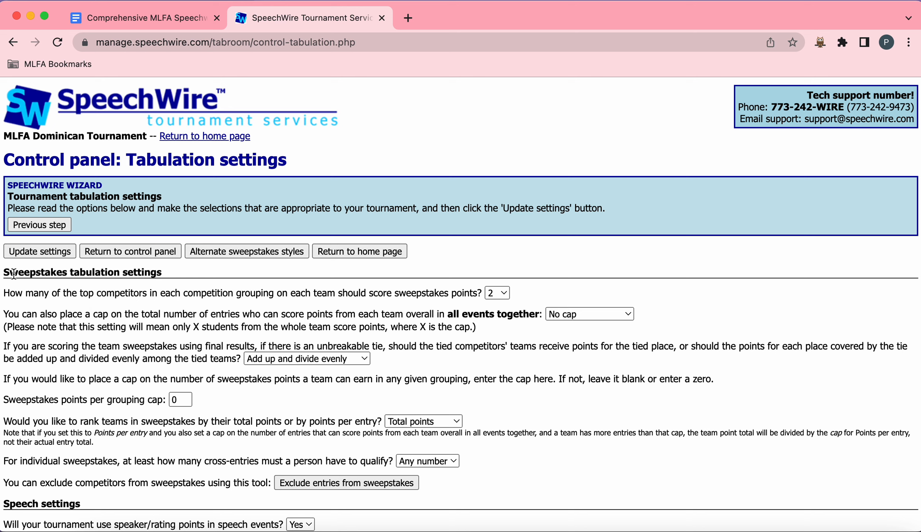
pyautogui.moveTo(12, 274); pyautogui.dragTo(175, 274)
pyautogui.click(273, 299)
pyautogui.click(506, 295)
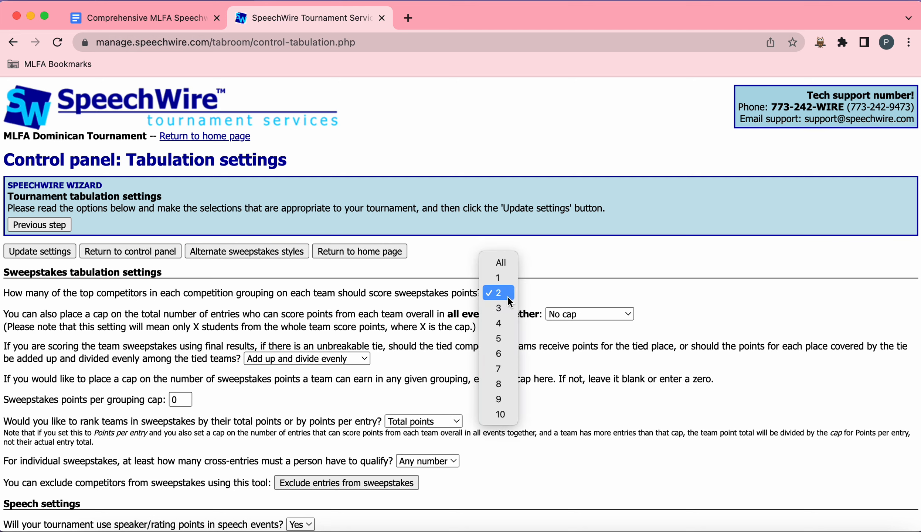
pyautogui.click(509, 271)
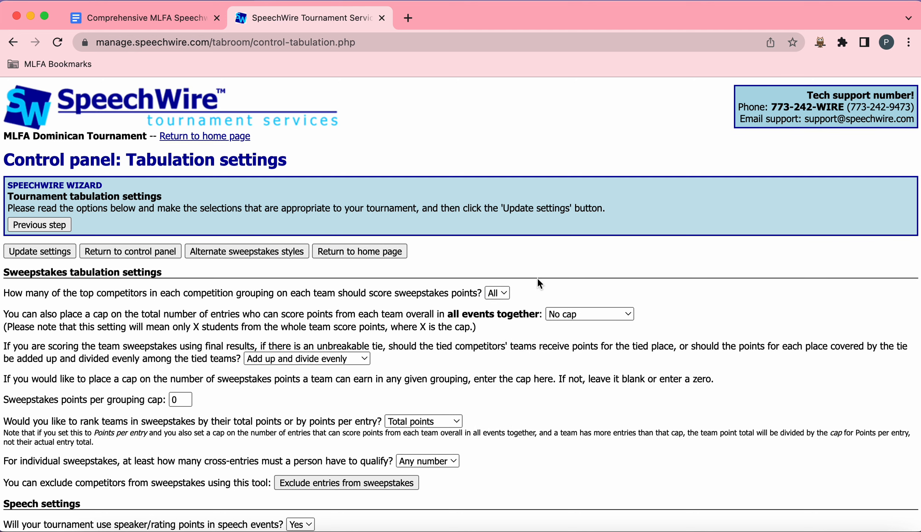
# Step: Review the remaining speech and general tabulation options and update the tabulation settings
pyautogui.scroll(-3, 537, 280)
pyautogui.scroll(-5, 537, 280)
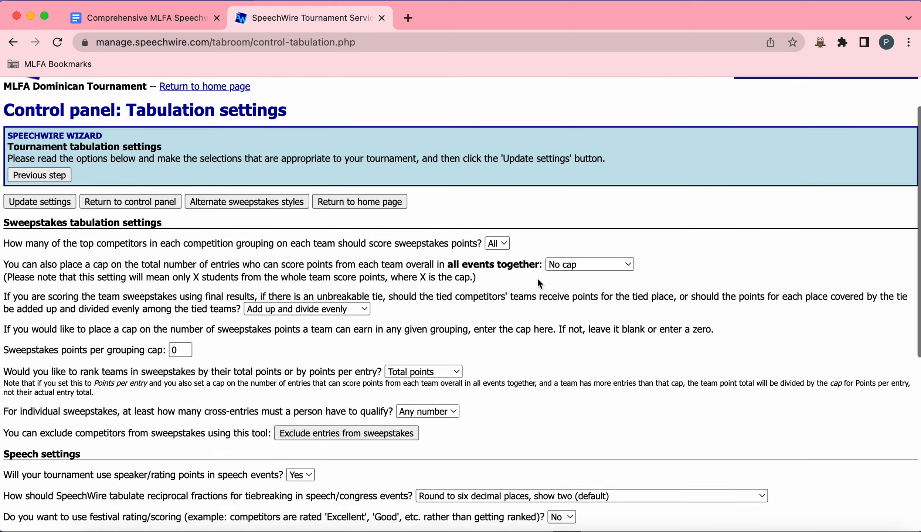
pyautogui.scroll(-4, 539, 284)
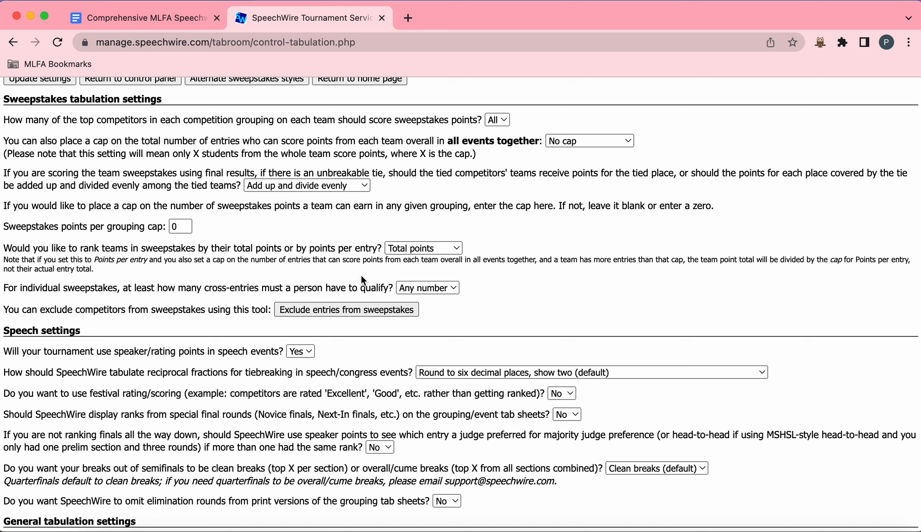
pyautogui.scroll(-8, 552, 336)
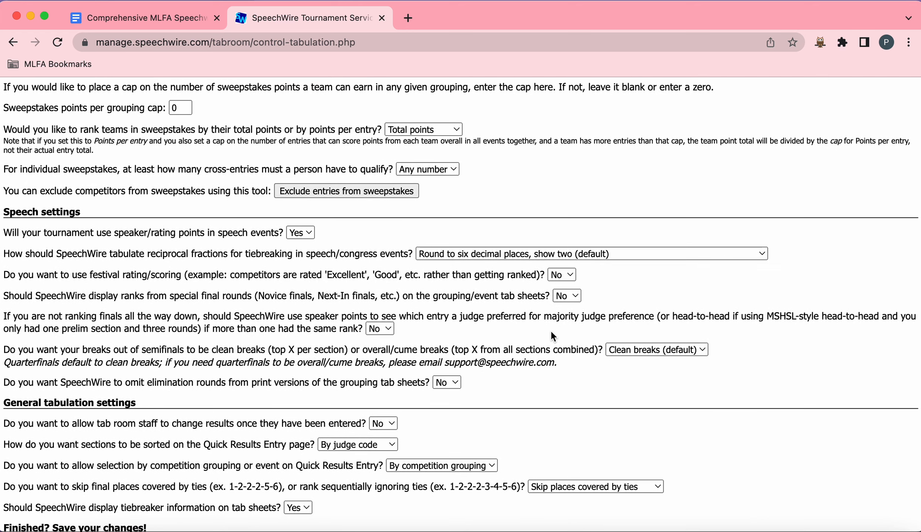
pyautogui.scroll(-5, 552, 336)
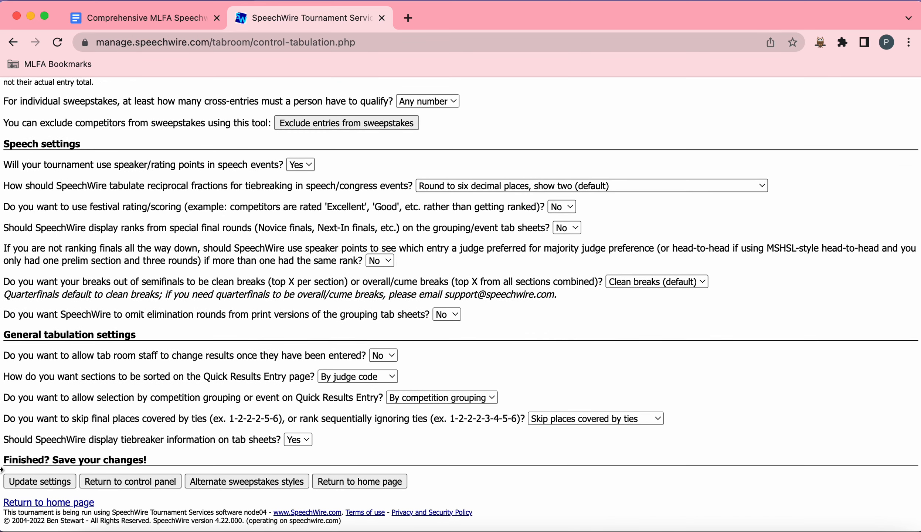
pyautogui.click(51, 481)
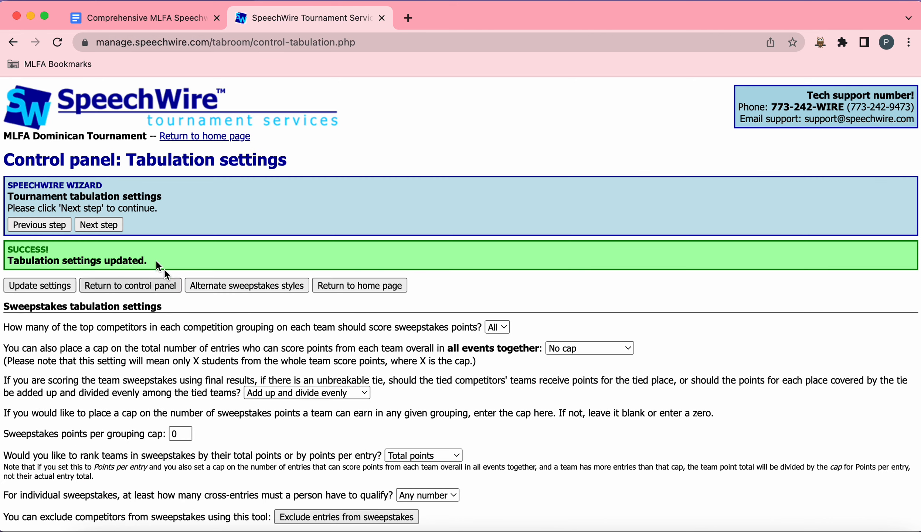
# Step: Move on to the tiebreaking scheme assignments and save the Prelims and Finals assignments for every grouping
pyautogui.click(99, 224)
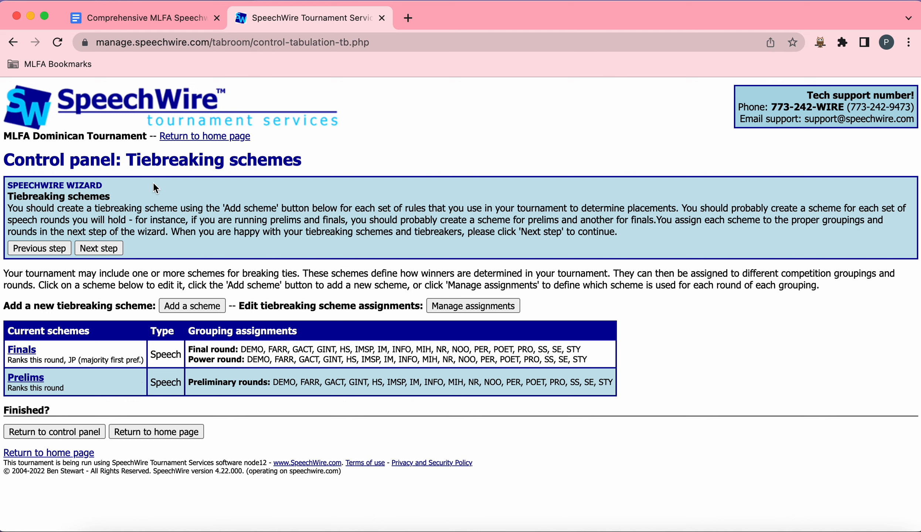
pyautogui.click(118, 250)
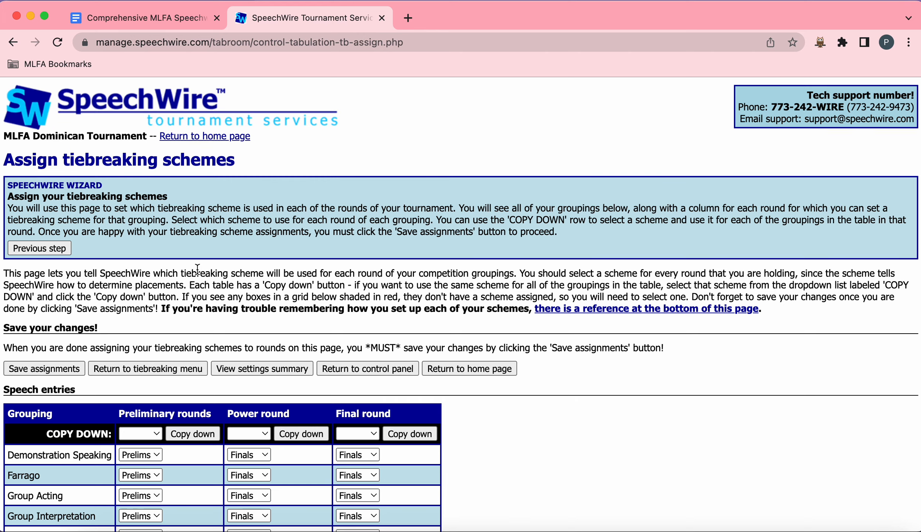
pyautogui.scroll(-3, 198, 268)
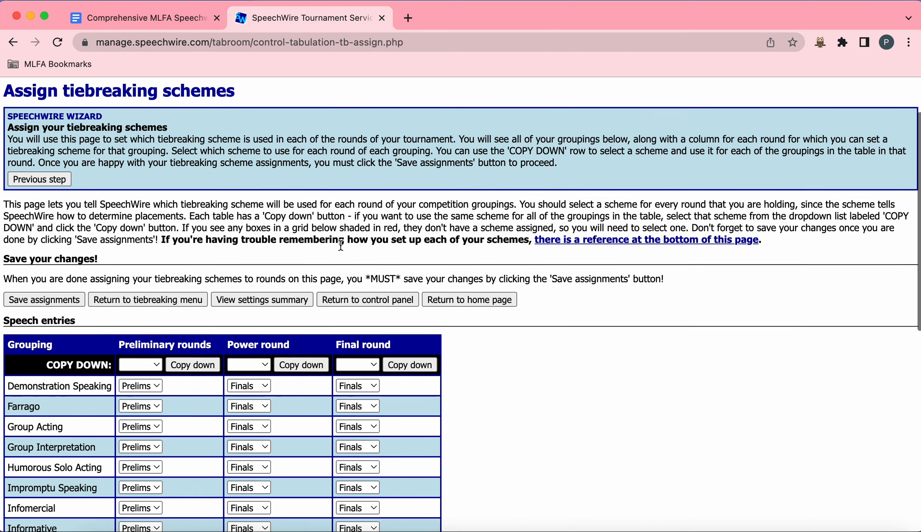
pyautogui.scroll(-15, 340, 244)
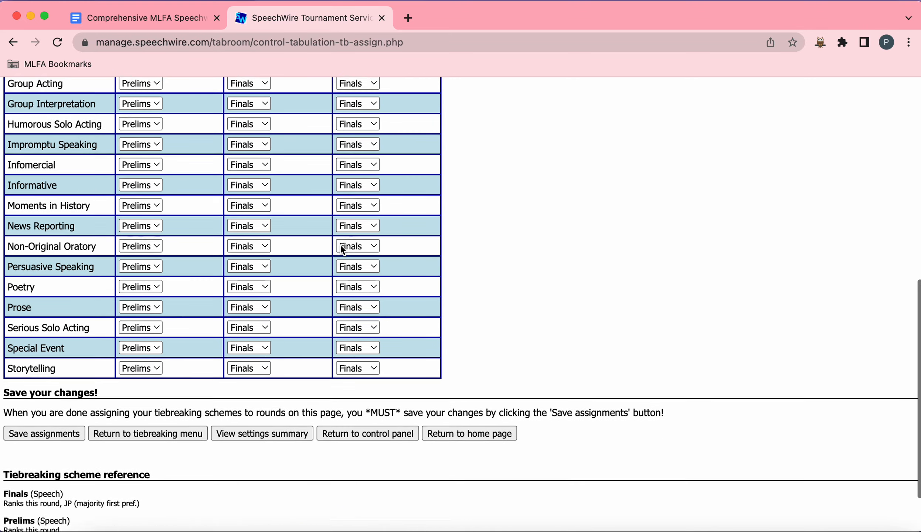
pyautogui.scroll(10, 340, 244)
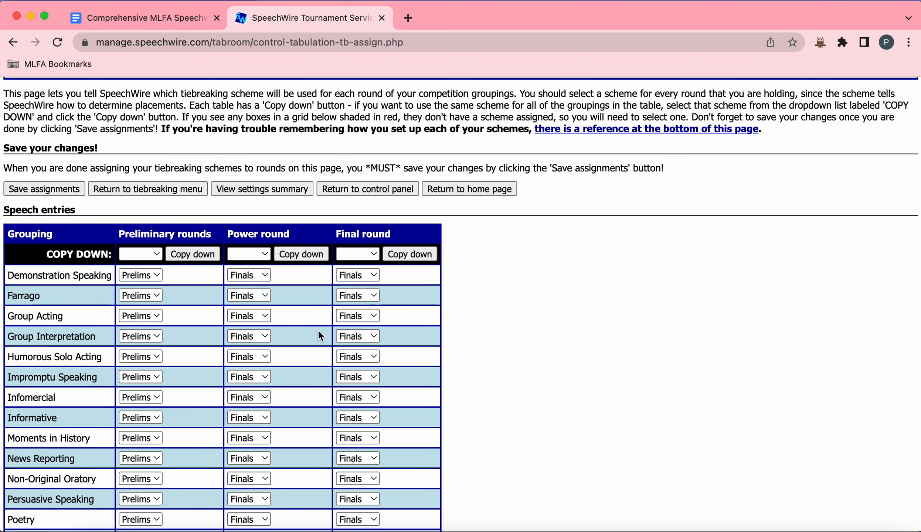
pyautogui.scroll(8, 317, 332)
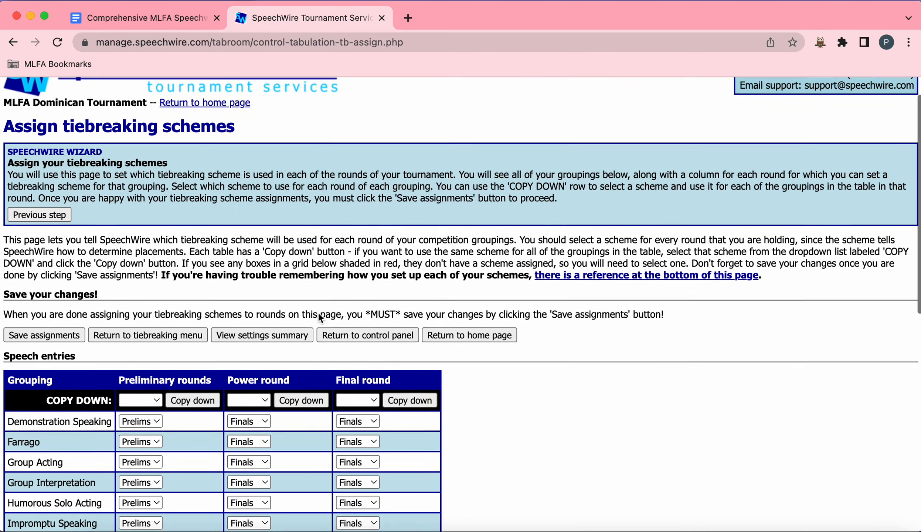
pyautogui.click(47, 369)
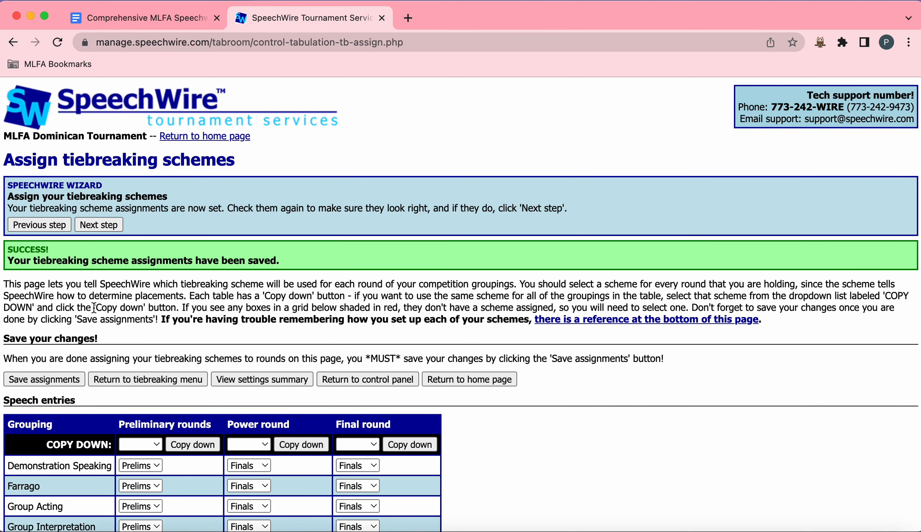
# Step: Skip past the sweepstakes rules, situational scoring and debate setup steps to reach the tournament fees page
pyautogui.click(78, 224)
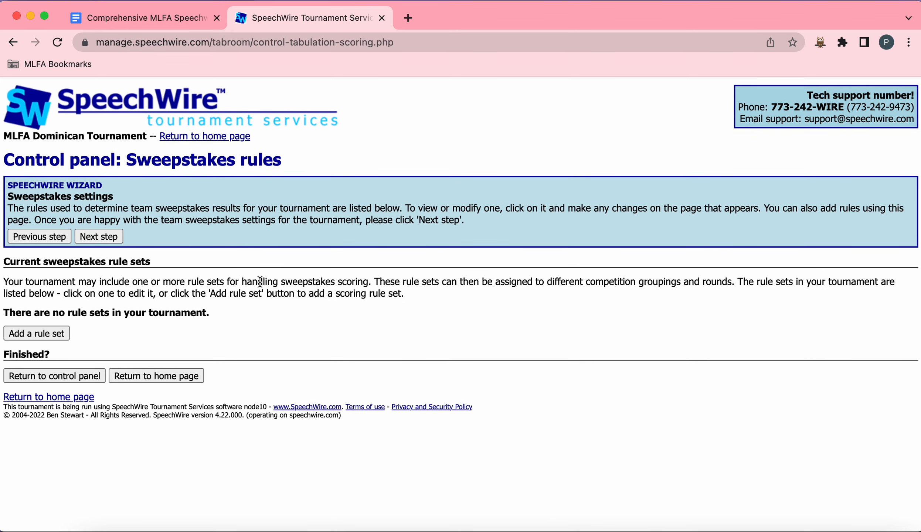
pyautogui.click(117, 239)
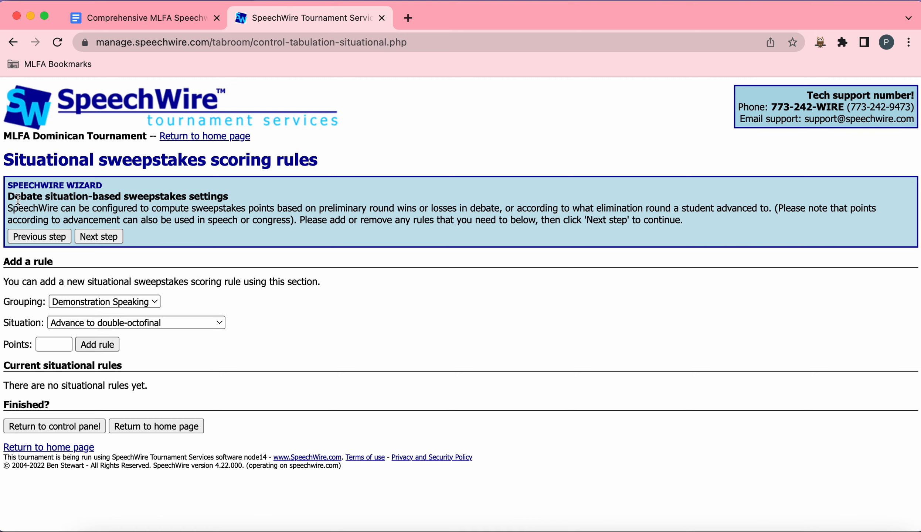
pyautogui.moveTo(8, 197); pyautogui.dragTo(186, 194)
pyautogui.click(111, 236)
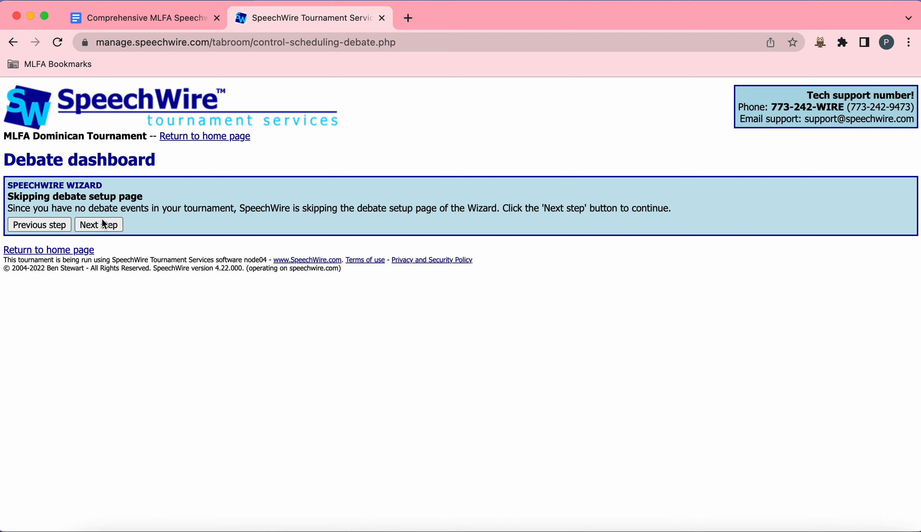
pyautogui.click(114, 228)
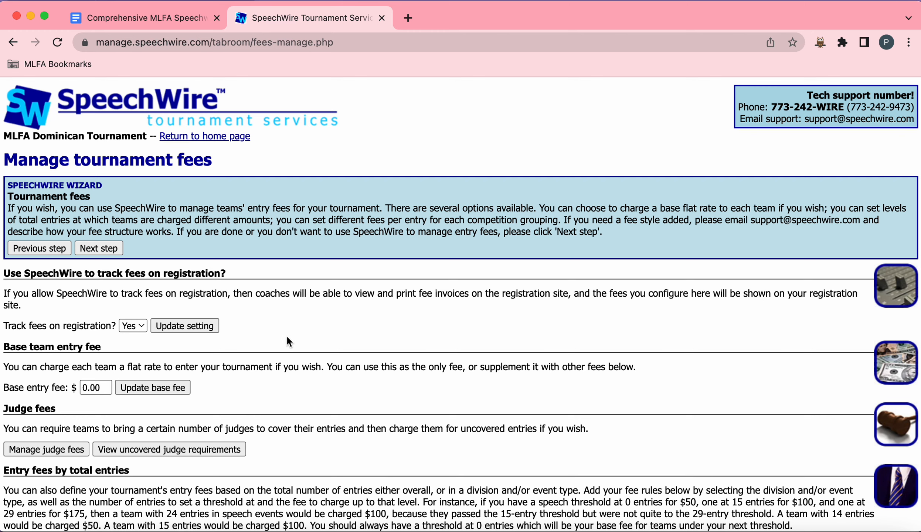
pyautogui.scroll(-5, 286, 334)
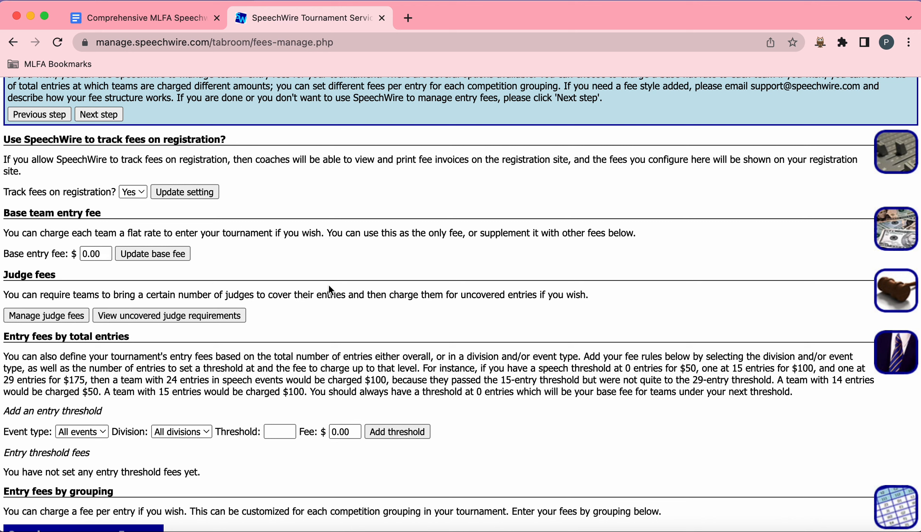
# Step: Scroll through the tournament fees page to review its fee sections
pyautogui.scroll(-5, 329, 285)
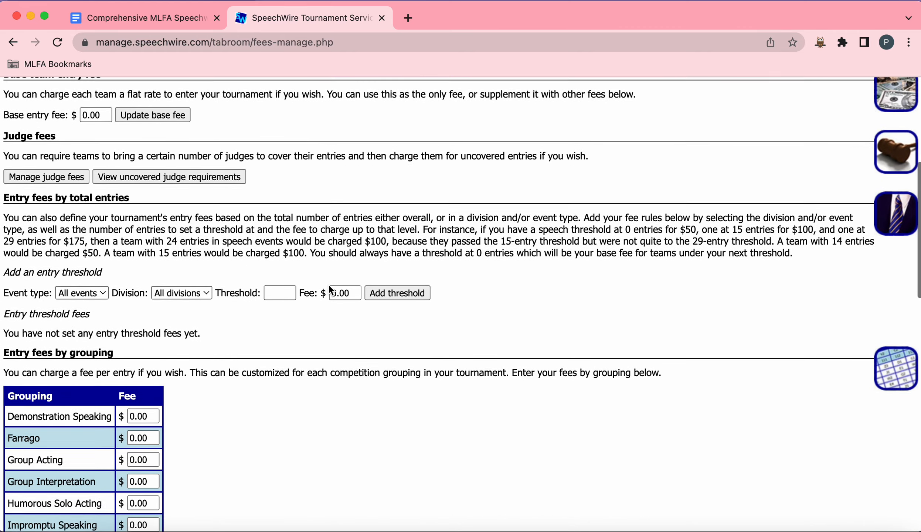
pyautogui.scroll(-19, 330, 289)
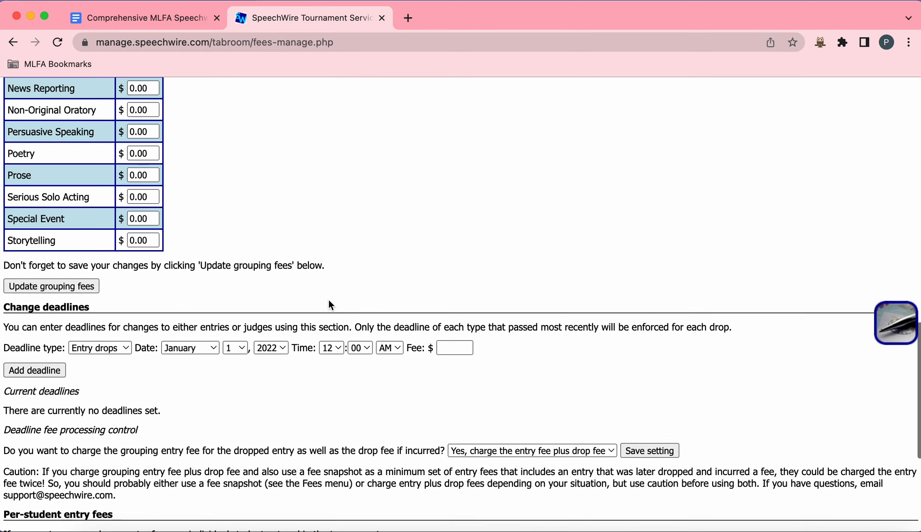
pyautogui.scroll(-7, 329, 300)
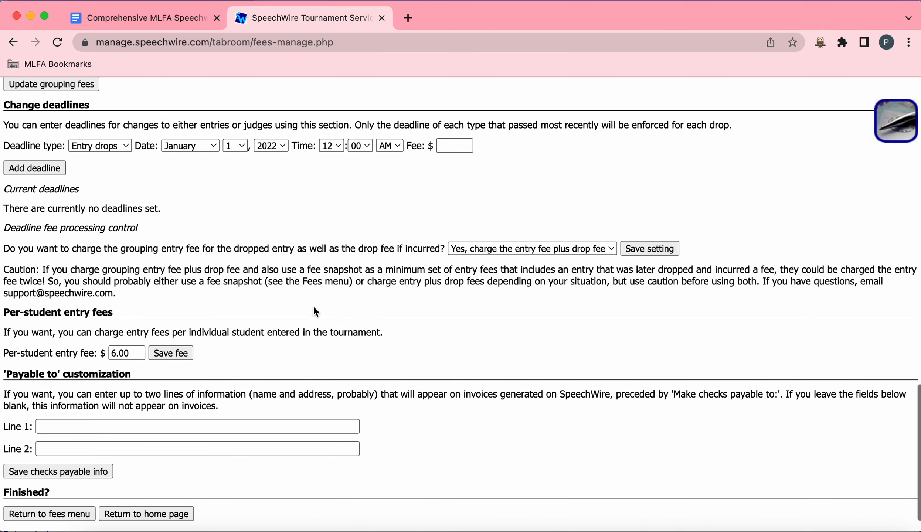
pyautogui.moveTo(7, 354); pyautogui.dragTo(232, 353)
pyautogui.click(234, 354)
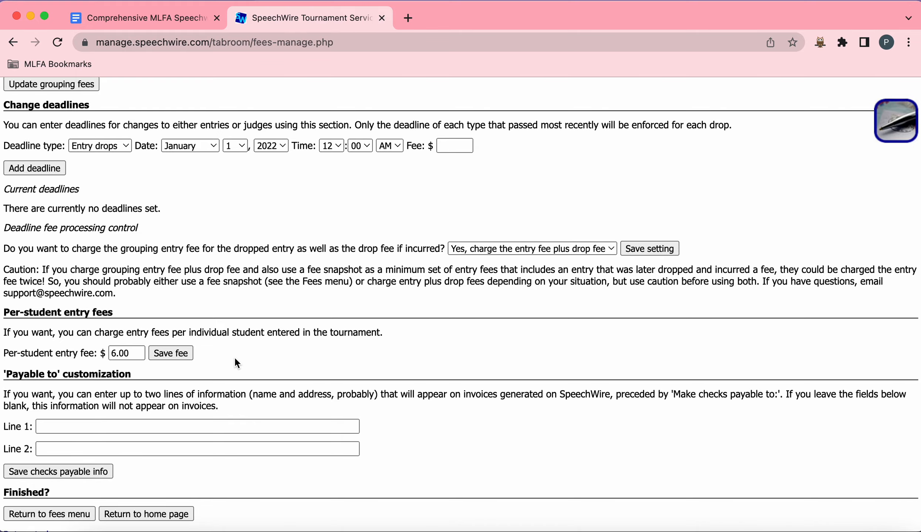
pyautogui.scroll(15, 235, 359)
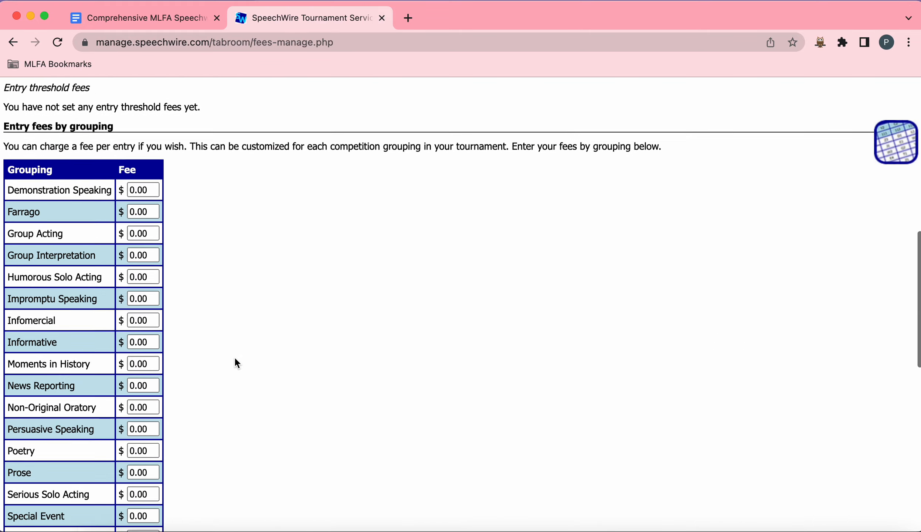
pyautogui.scroll(10, 235, 358)
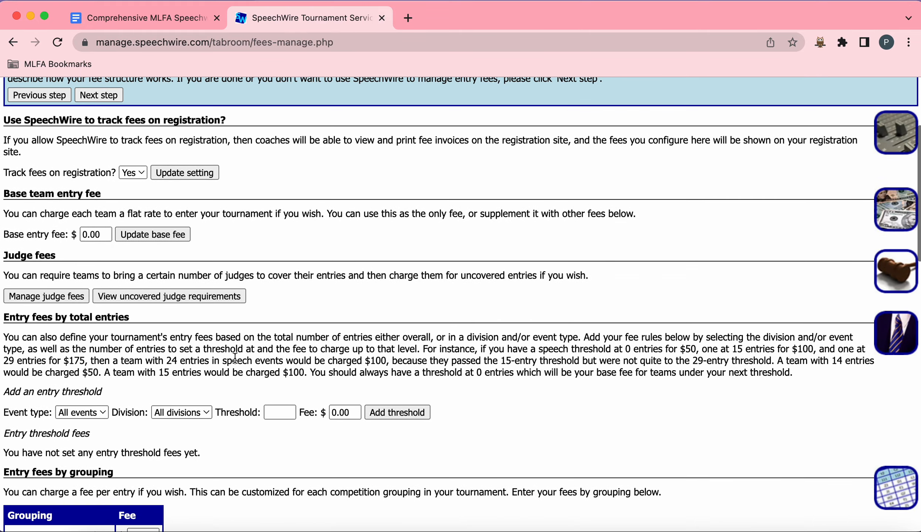
pyautogui.scroll(4, 235, 357)
pyautogui.scroll(-2, 207, 355)
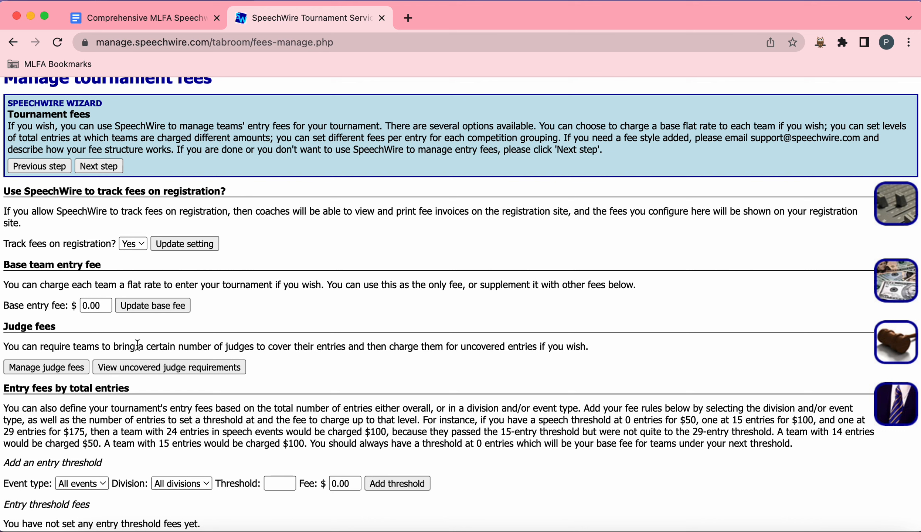
# Step: Open the judge fees page and update the basic judge fee settings
pyautogui.click(53, 370)
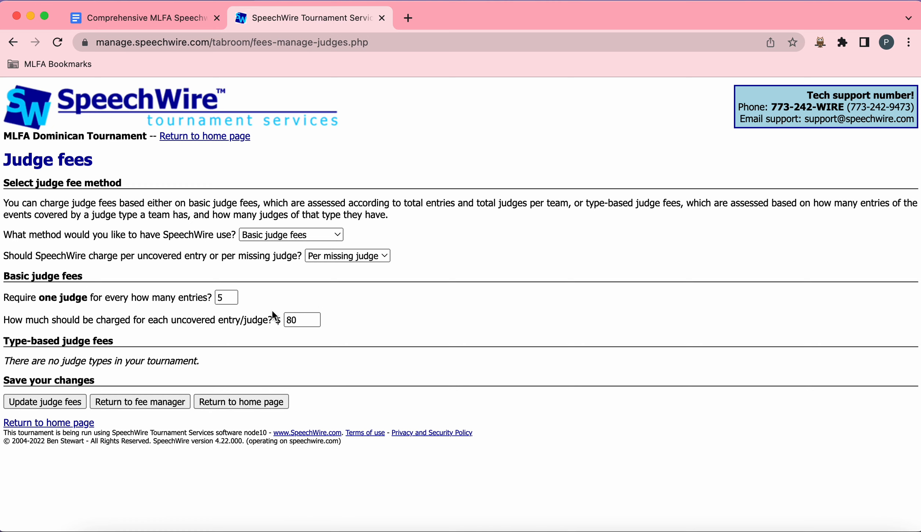
pyautogui.moveTo(241, 321); pyautogui.dragTo(269, 322)
pyautogui.click(238, 322)
pyautogui.click(249, 322)
pyautogui.click(290, 270)
pyautogui.click(64, 402)
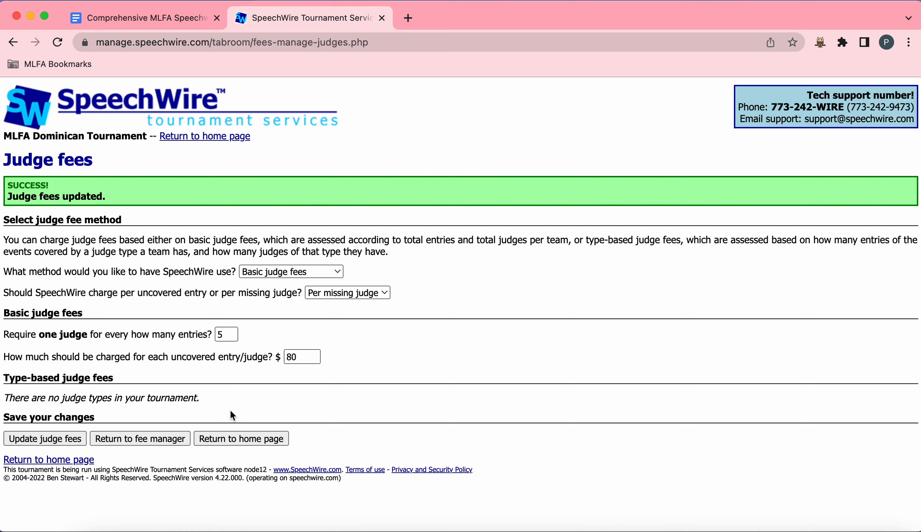
# Step: Return to the home page and continue the wizard back to the tournament fees page's payable-to section
pyautogui.click(249, 436)
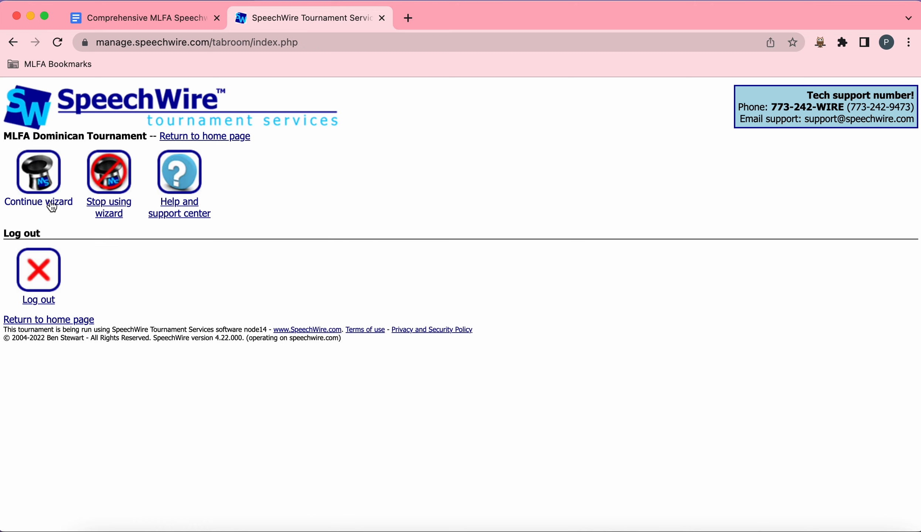
pyautogui.click(50, 205)
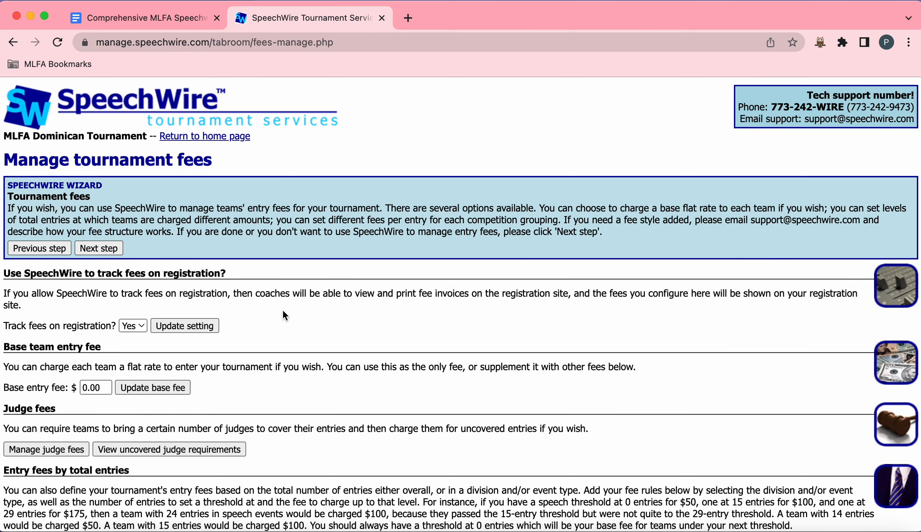
pyautogui.scroll(-7, 283, 311)
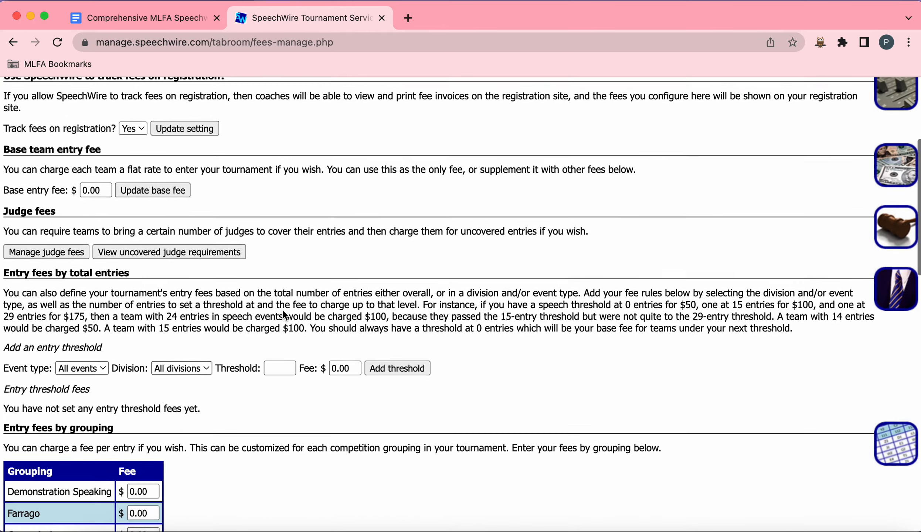
pyautogui.scroll(9, 282, 311)
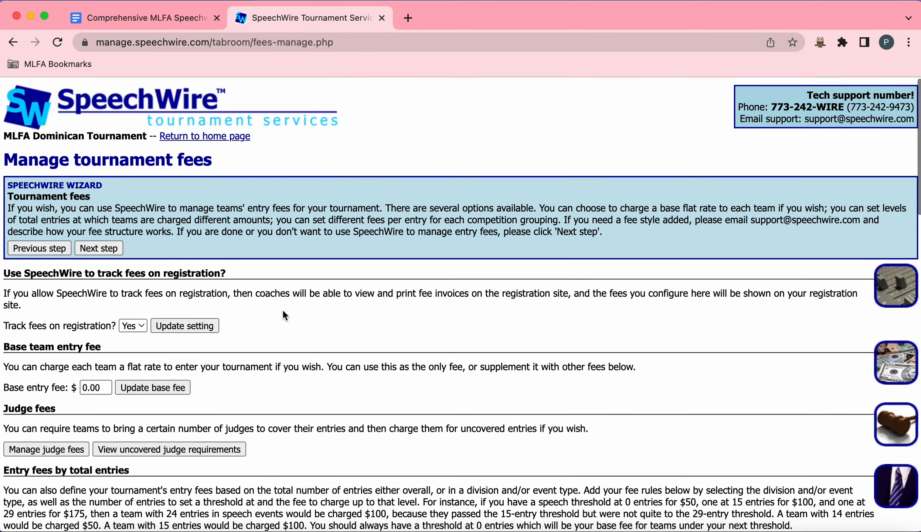
pyautogui.scroll(-20, 283, 315)
pyautogui.scroll(-7, 283, 311)
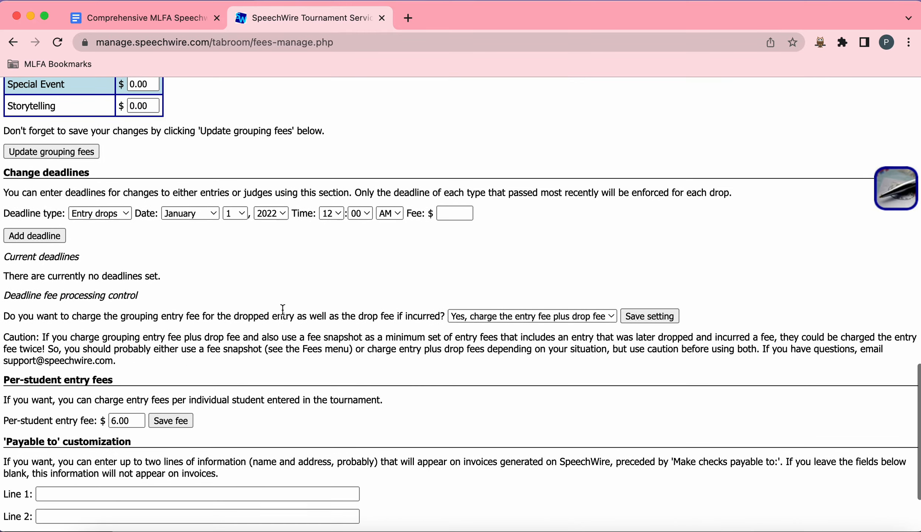
pyautogui.scroll(-2, 283, 310)
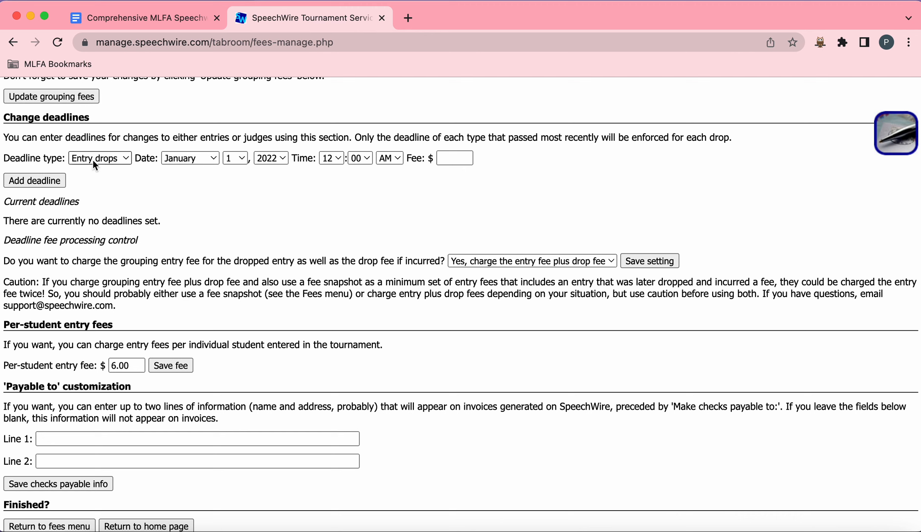
pyautogui.scroll(-2, 274, 261)
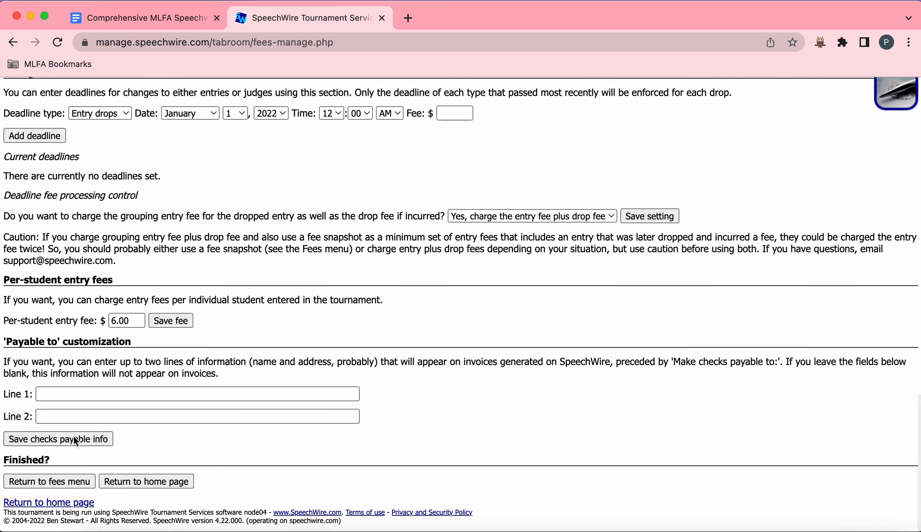
# Step: Fill in payable-to line 1 with St. Robert School and the contact person's name in care-of form
pyautogui.click(8, 342)
pyautogui.moveTo(8, 342); pyautogui.dragTo(136, 354)
pyautogui.click(90, 395)
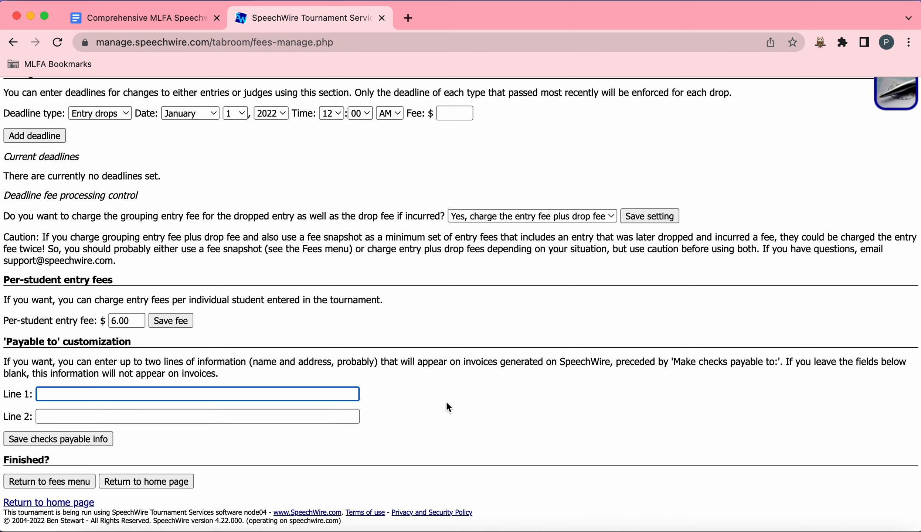
pyautogui.write('Make chec')
pyautogui.press('BackSpace')
pyautogui.press('BackSpace')
pyautogui.press('BackSpace')
pyautogui.press('BackSpace')
pyautogui.press('BackSpace')
pyautogui.press('BackSpace')
pyautogui.press('BackSpace')
pyautogui.press('BackSpace')
pyautogui.press('BackSpace')
pyautogui.moveTo(516, 362); pyautogui.dragTo(723, 357)
pyautogui.click(680, 395)
pyautogui.click(279, 393)
pyautogui.write('St. Robert SChol')
pyautogui.press('BackSpace')
pyautogui.press('BackSpace')
pyautogui.press('BackSpace')
pyautogui.press('BackSpace')
pyautogui.write('chool (c/o')
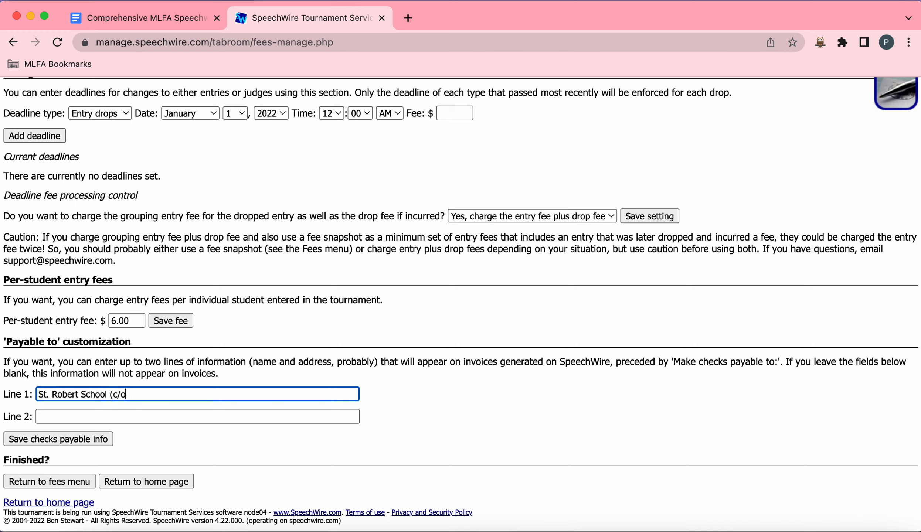
# Step: Fill in payable-to line 2 with the school's postal address and save the checks payable information
pyautogui.click(212, 413)
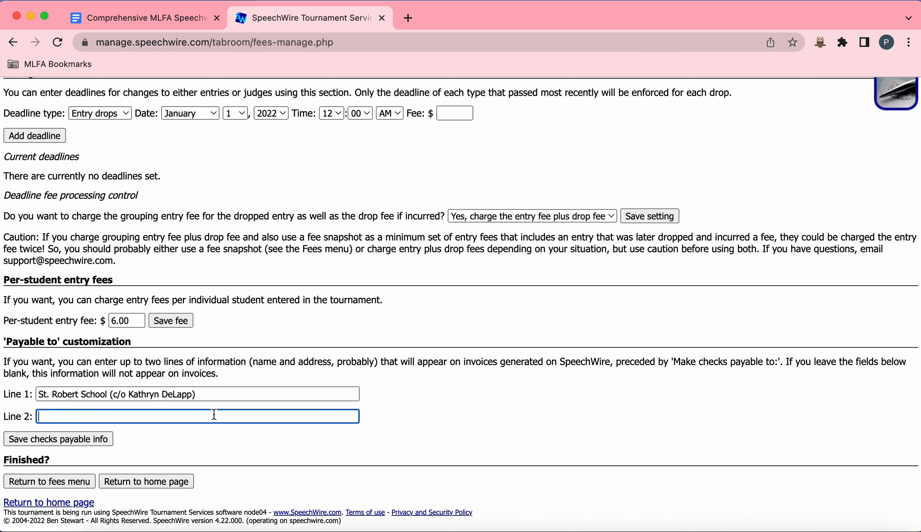
pyautogui.write('2200 E. Capitol Dr. Sh')
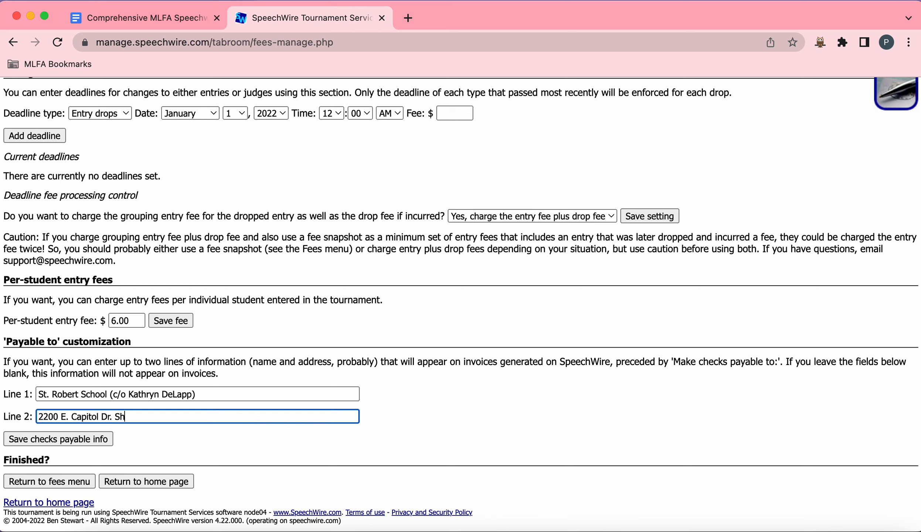
pyautogui.write('orewood, WI 53211')
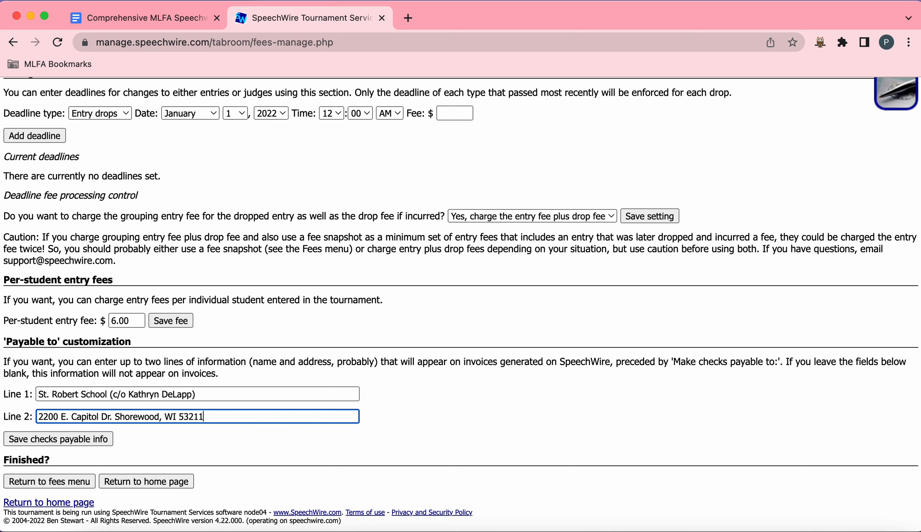
pyautogui.click(100, 436)
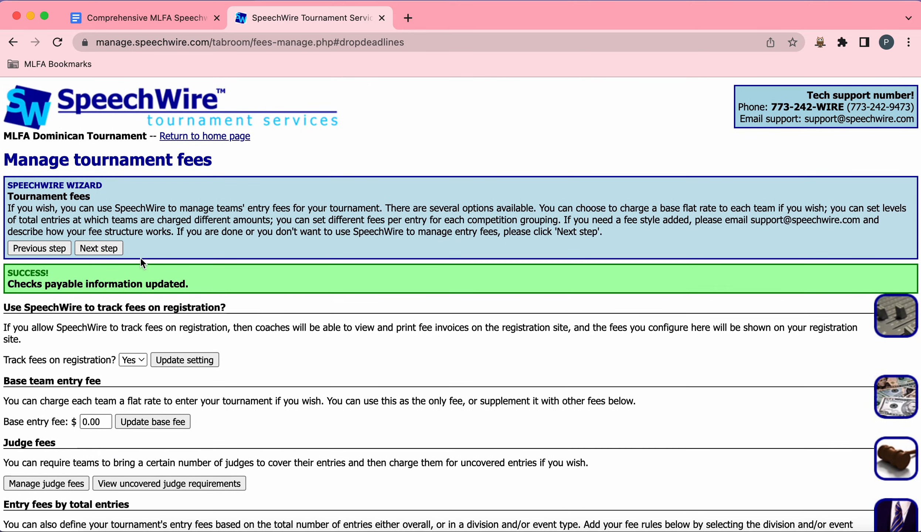
# Step: Advance to the e-balloting and virtual tournament settings and check the e-ballot and platform options
pyautogui.click(110, 249)
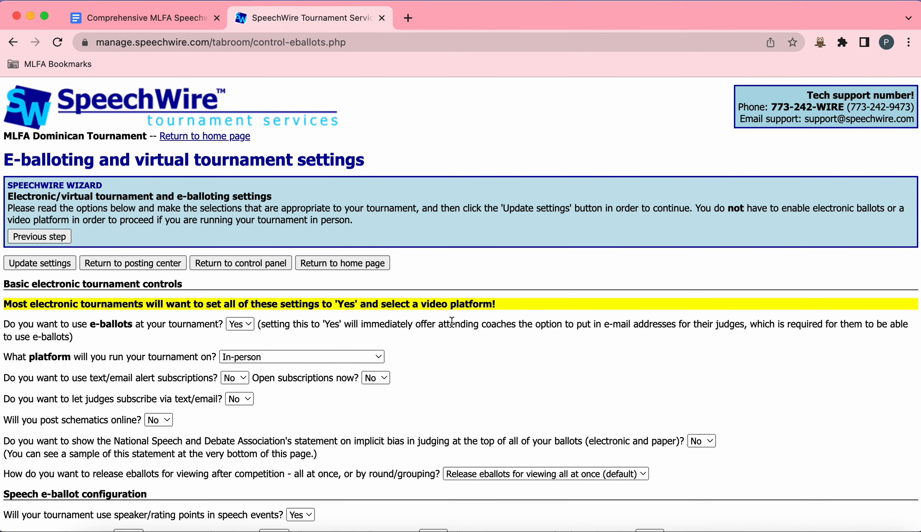
pyautogui.scroll(-2, 403, 303)
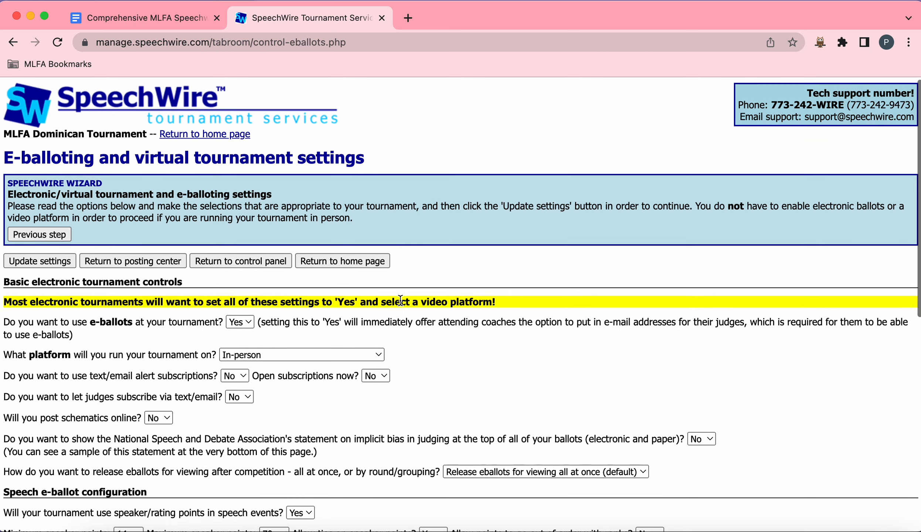
pyautogui.scroll(1, 399, 298)
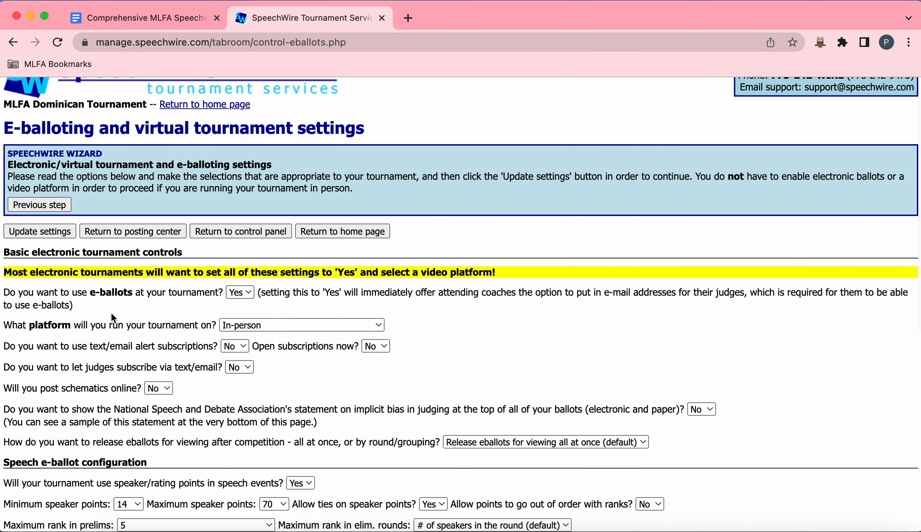
pyautogui.click(245, 292)
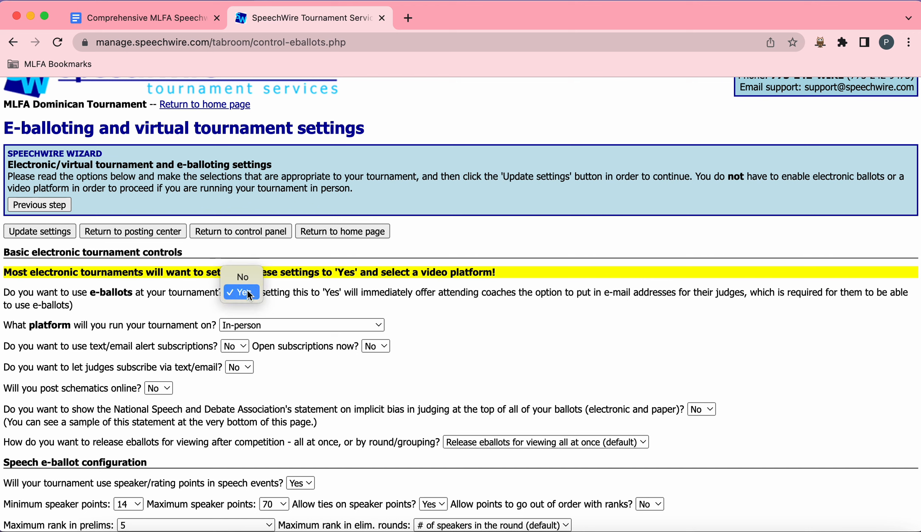
pyautogui.click(248, 294)
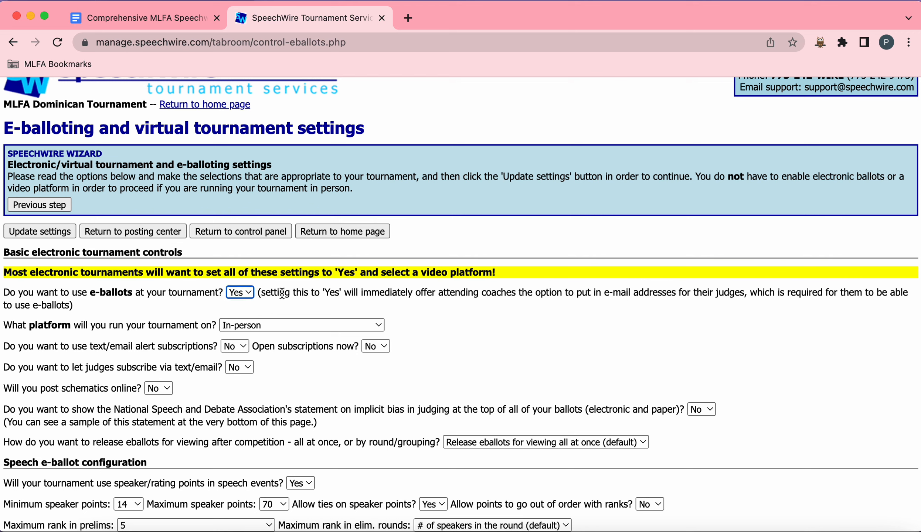
pyautogui.click(248, 294)
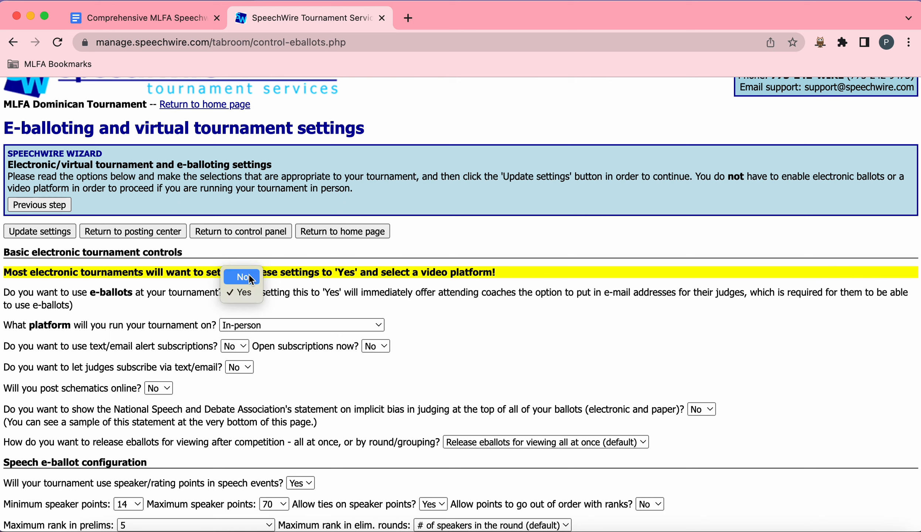
pyautogui.click(335, 294)
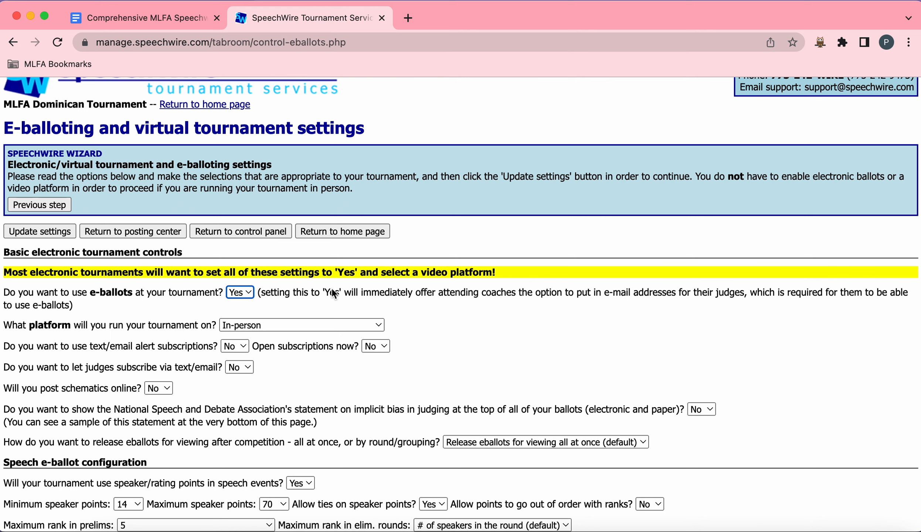
pyautogui.click(381, 320)
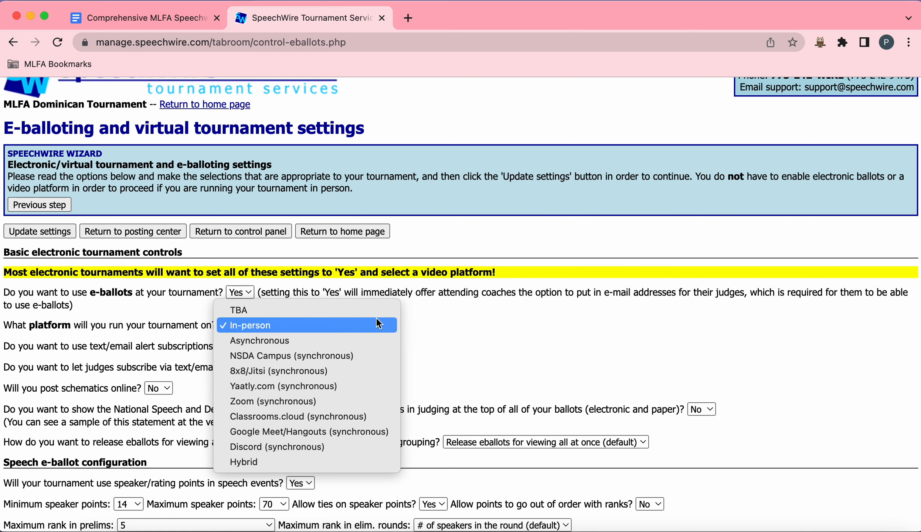
pyautogui.click(464, 324)
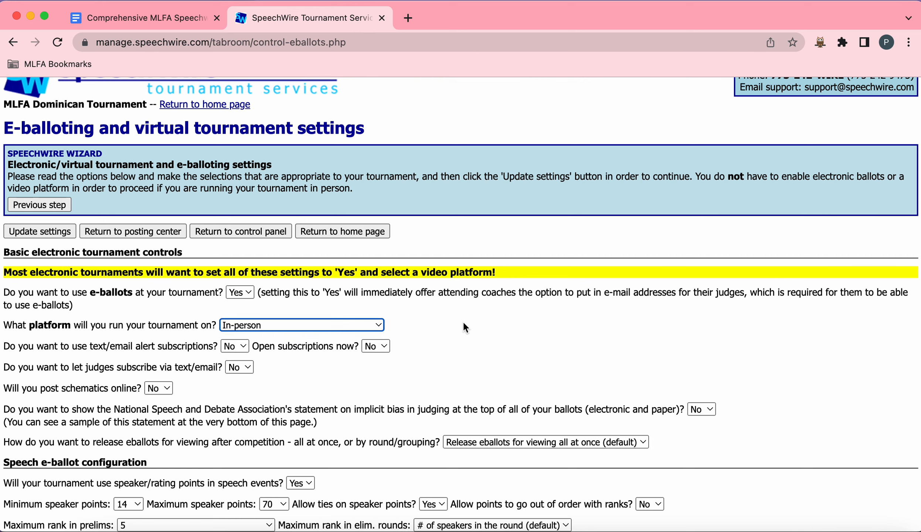
# Step: Turn on text/email alert subscriptions and allow judges to subscribe via text/email
pyautogui.scroll(-2, 262, 382)
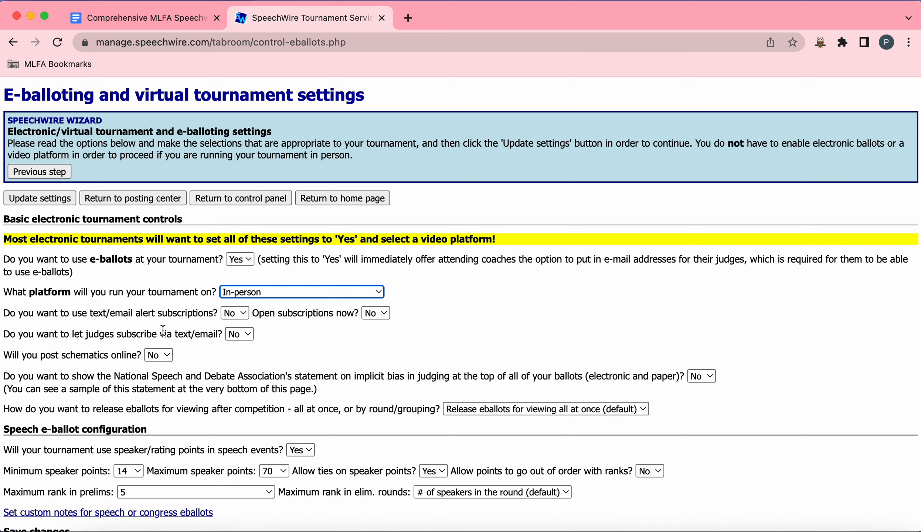
pyautogui.moveTo(94, 314); pyautogui.dragTo(197, 314)
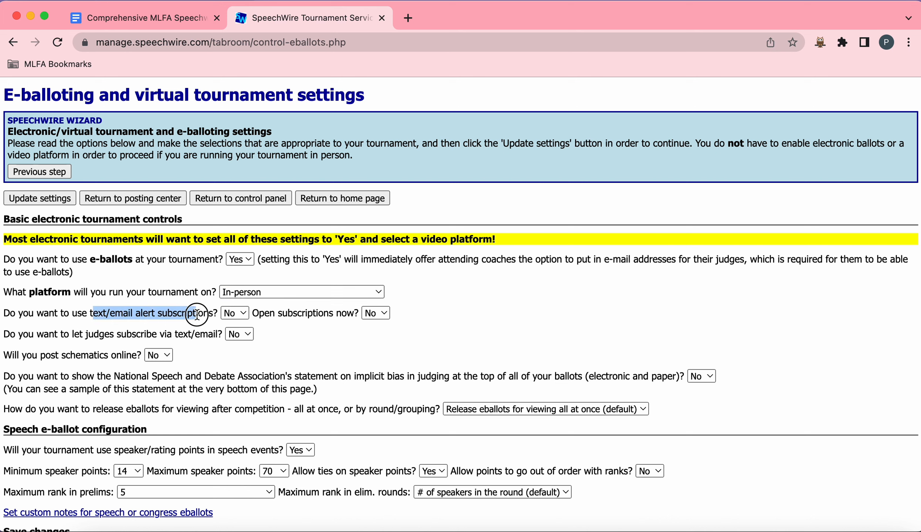
pyautogui.click(243, 312)
pyautogui.press('Escape')
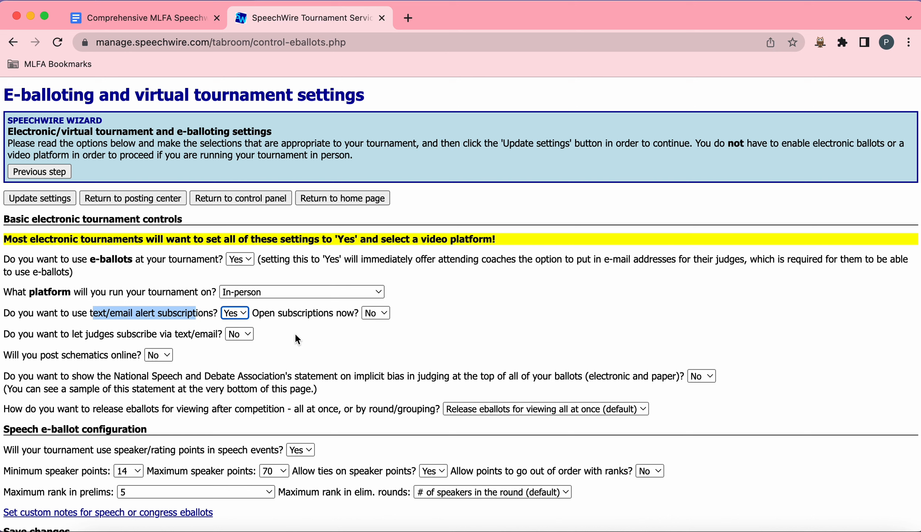
pyautogui.click(296, 334)
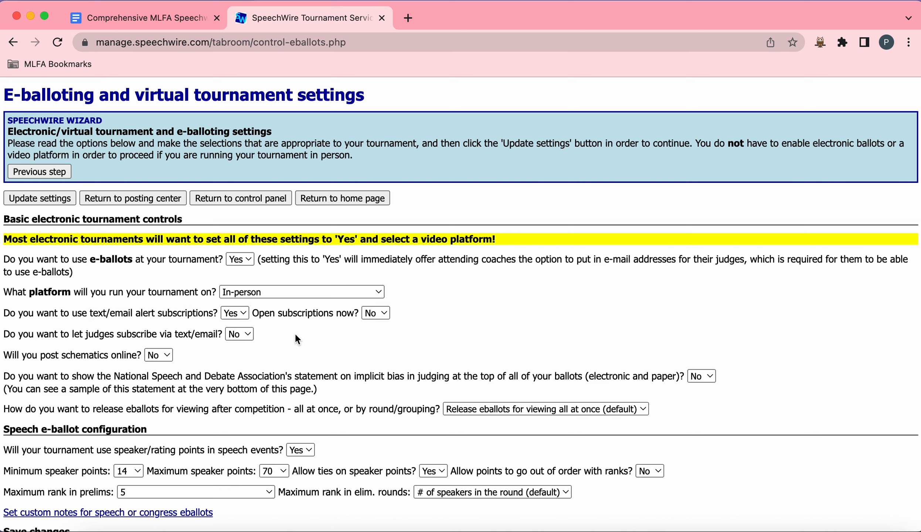
pyautogui.click(244, 336)
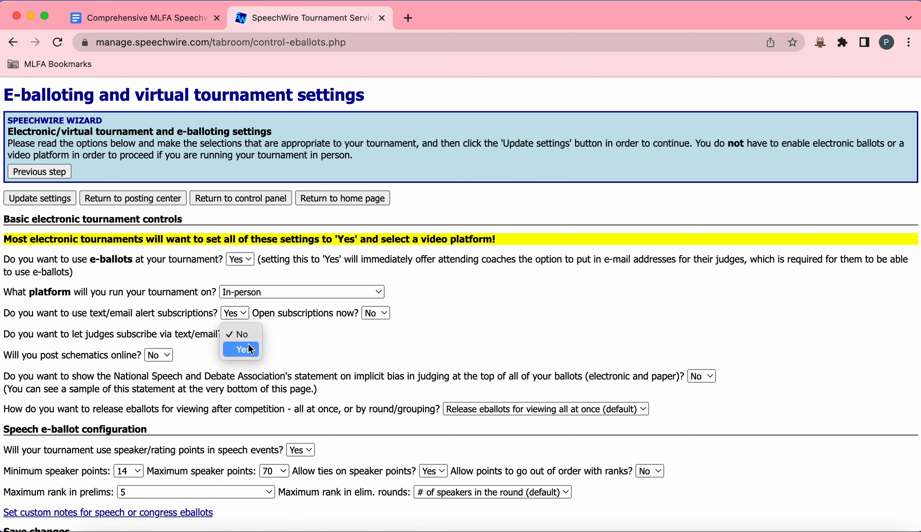
pyautogui.click(248, 348)
# Step: Save the e-balloting settings and advance through the wizard past the judge types page without adding any
pyautogui.scroll(-3, 312, 333)
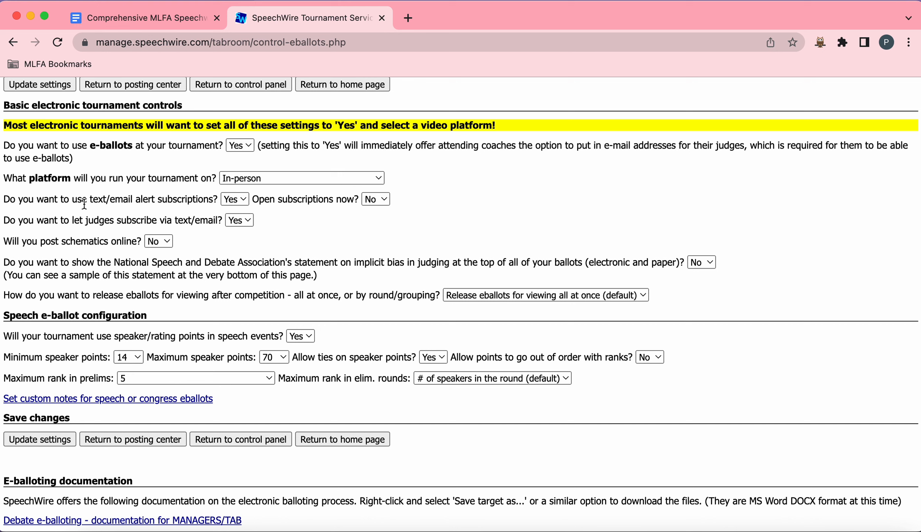
pyautogui.moveTo(10, 201); pyautogui.dragTo(274, 229)
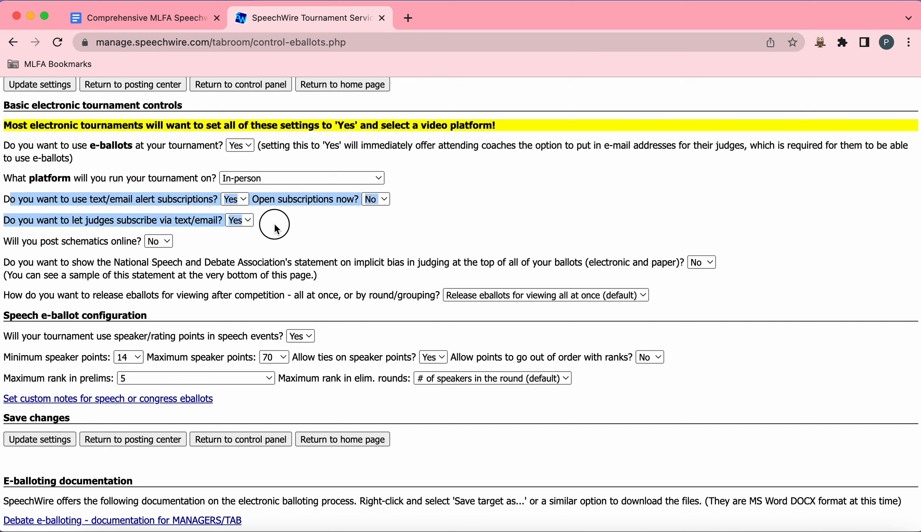
pyautogui.click(275, 224)
pyautogui.scroll(-3, 332, 240)
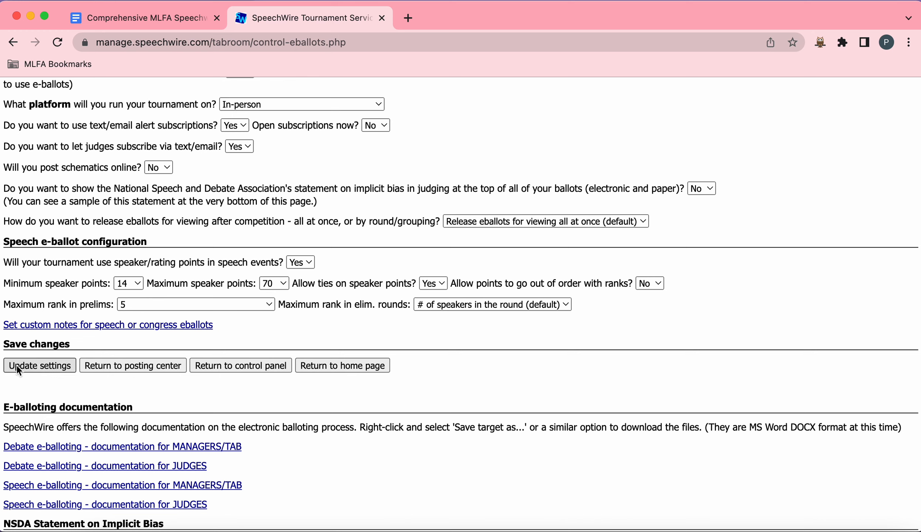
pyautogui.click(27, 365)
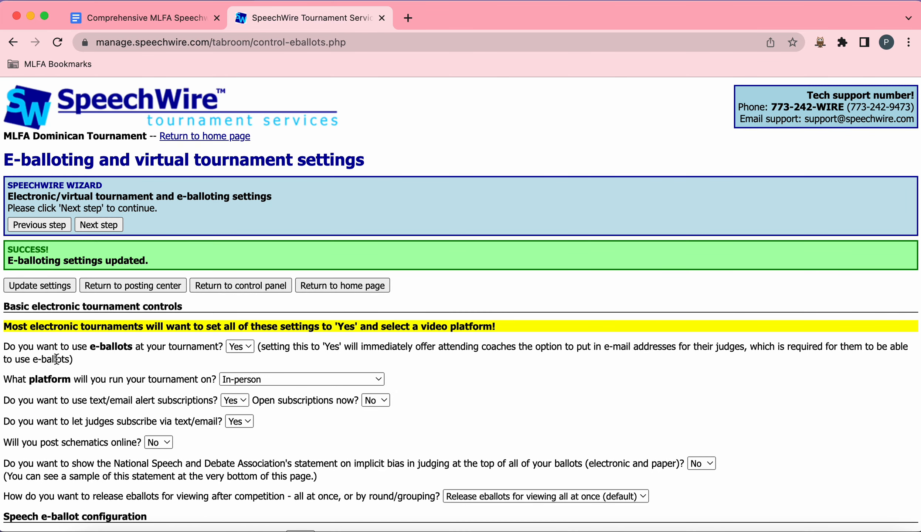
pyautogui.click(87, 225)
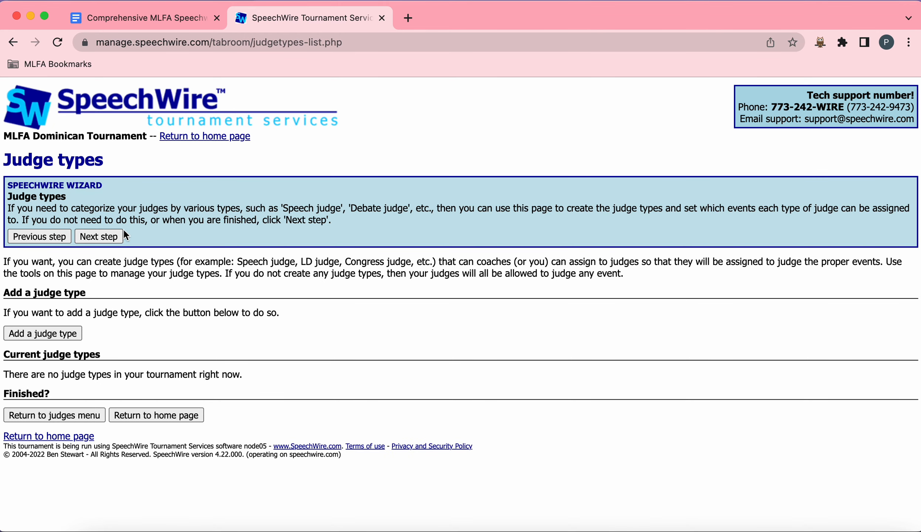
pyautogui.click(105, 236)
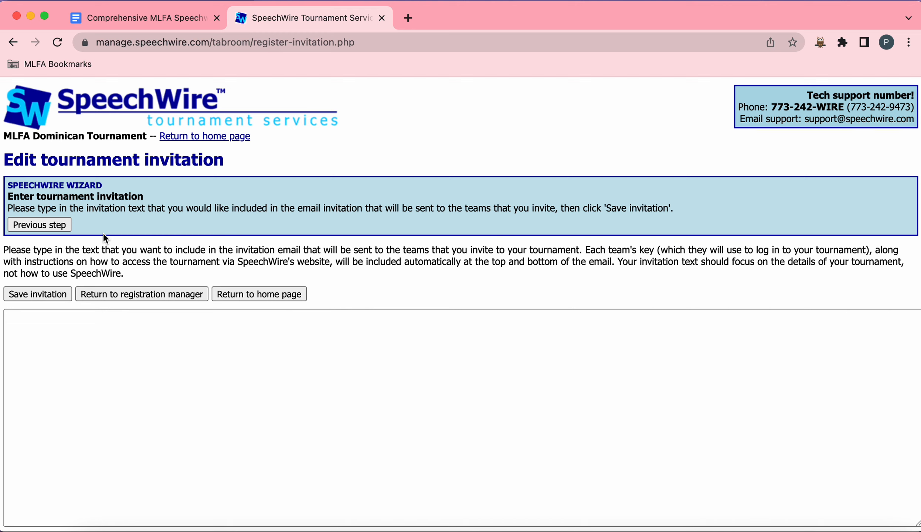
# Step: Save the tournament invitation with no text and advance to the registration website's general information page
pyautogui.scroll(-3, 312, 224)
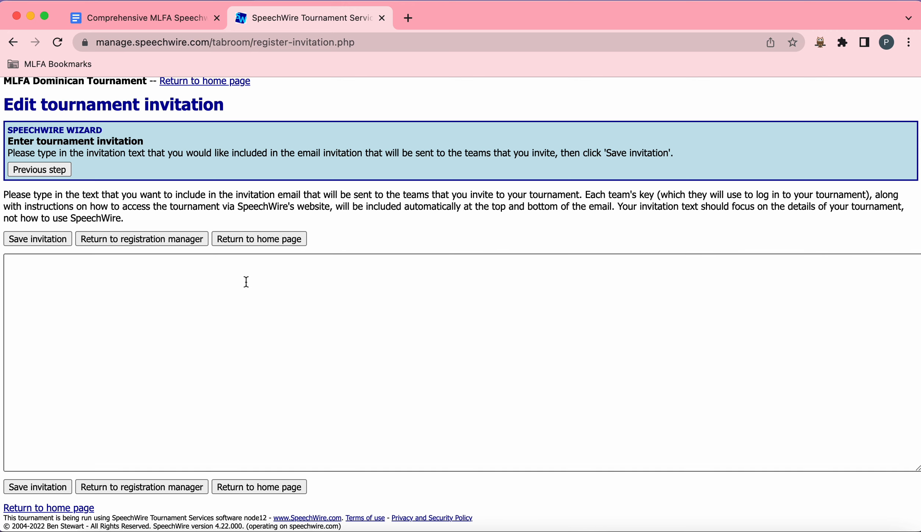
pyautogui.click(22, 239)
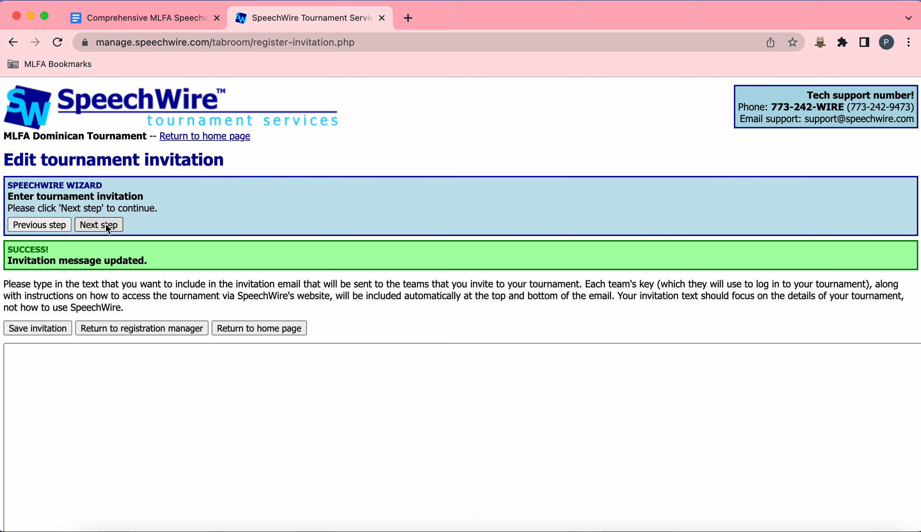
pyautogui.click(106, 224)
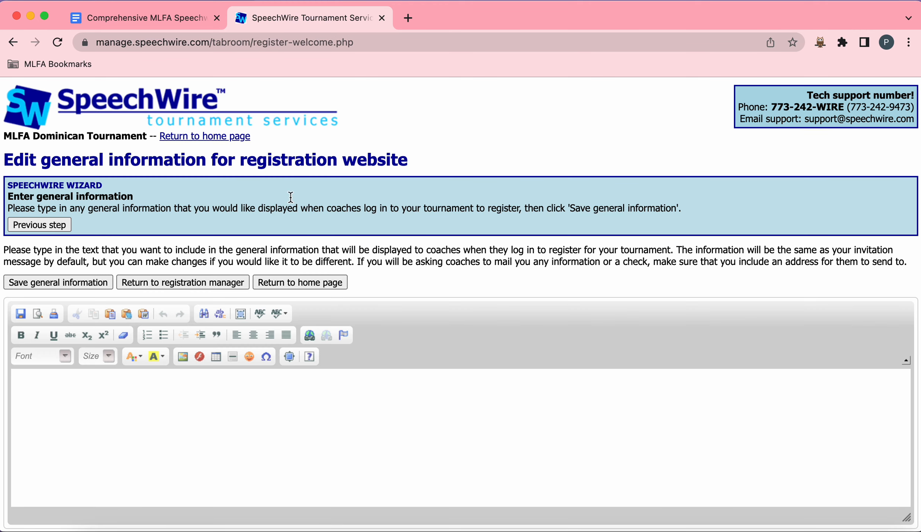
pyautogui.scroll(-2, 455, 192)
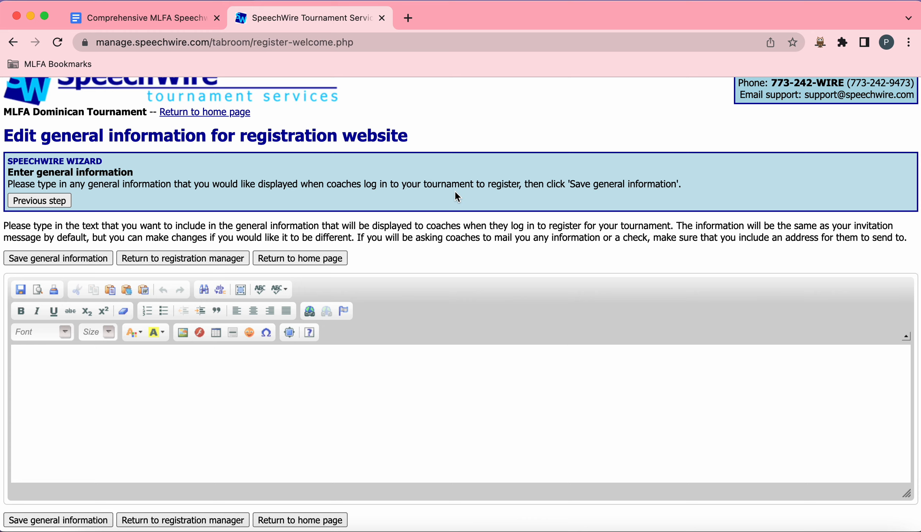
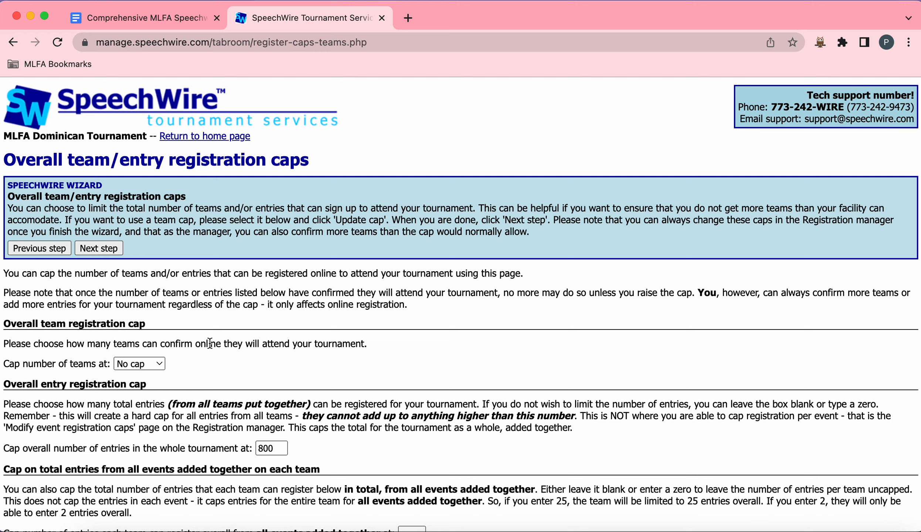
# Step: Review the options for capping the number of teams, leaving the team cap at no cap
pyautogui.scroll(-3, 217, 354)
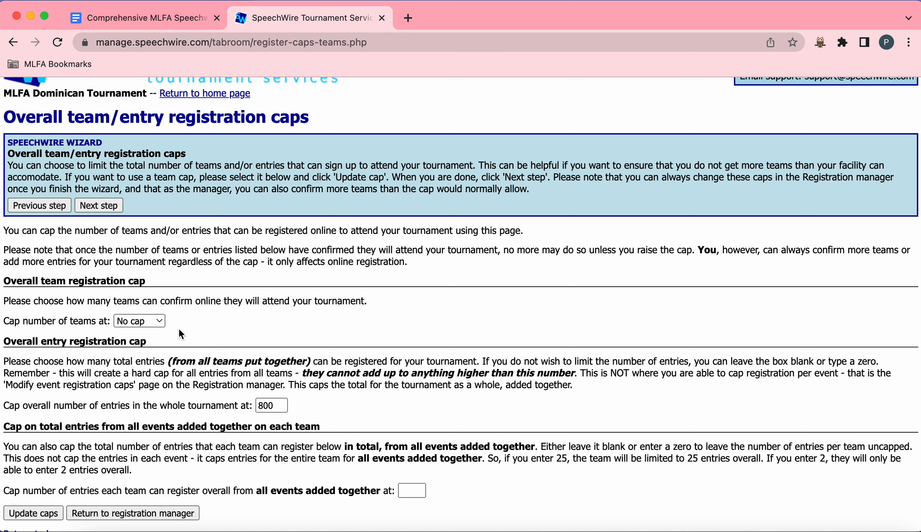
pyautogui.moveTo(24, 322); pyautogui.dragTo(116, 321)
pyautogui.click(154, 322)
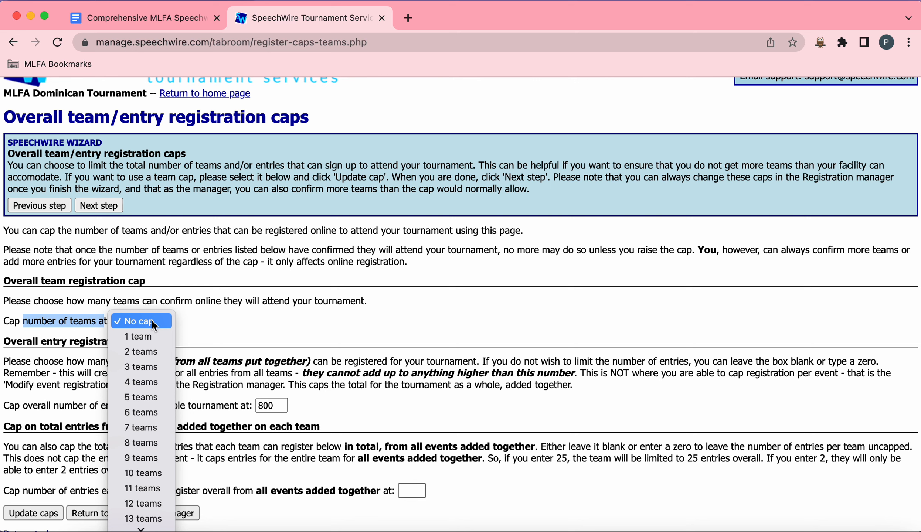
pyautogui.scroll(-1, 157, 442)
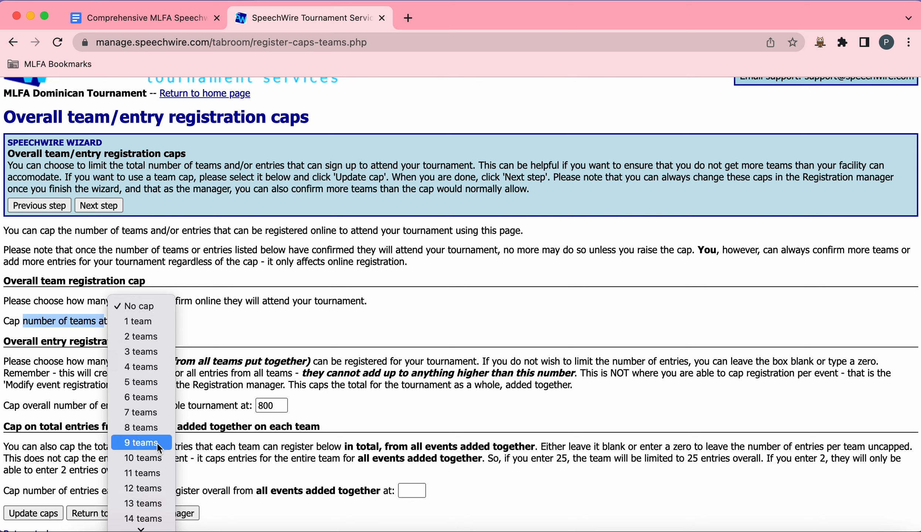
pyautogui.click(286, 289)
pyautogui.click(220, 310)
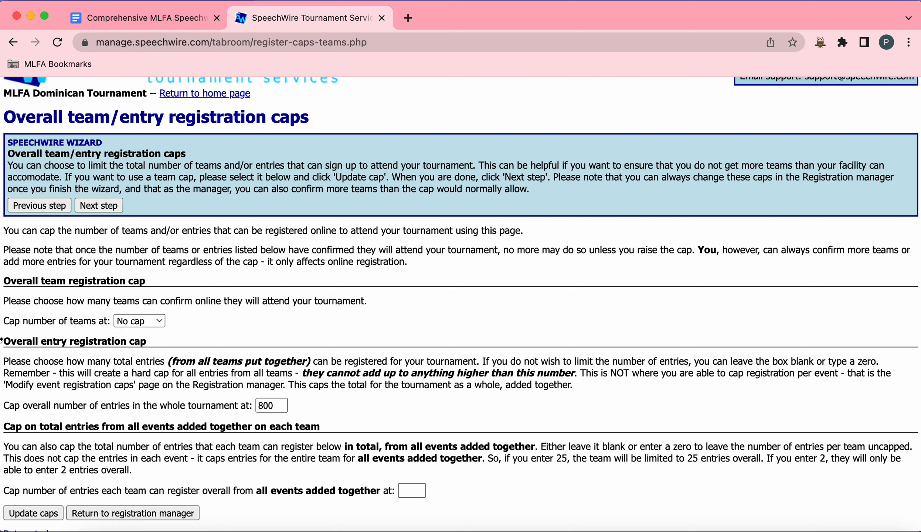
# Step: Set the overall entry cap for the whole tournament to 300
pyautogui.scroll(-2, 109, 332)
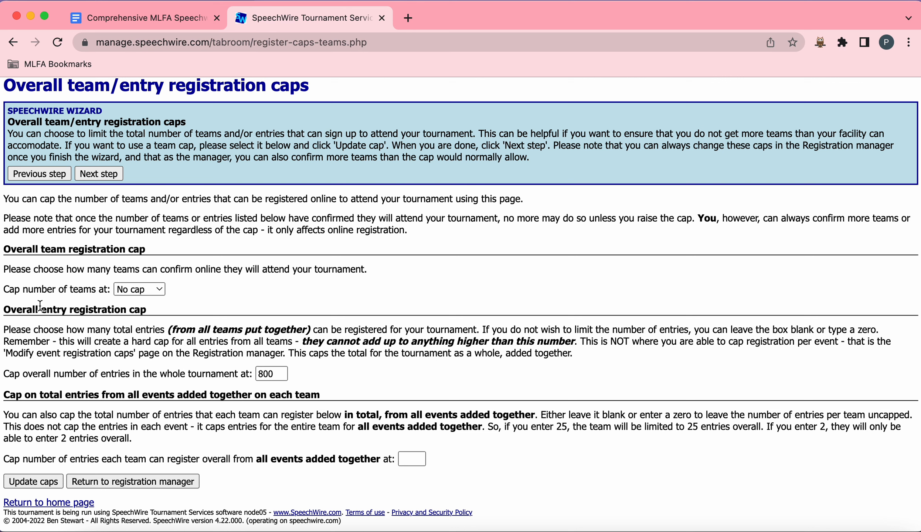
pyautogui.moveTo(23, 308); pyautogui.dragTo(148, 311)
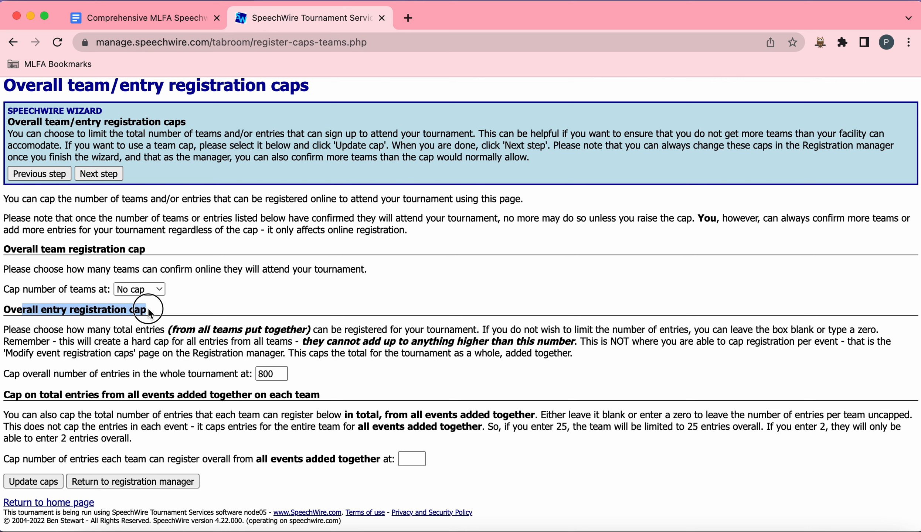
pyautogui.click(188, 320)
pyautogui.doubleClick(261, 373)
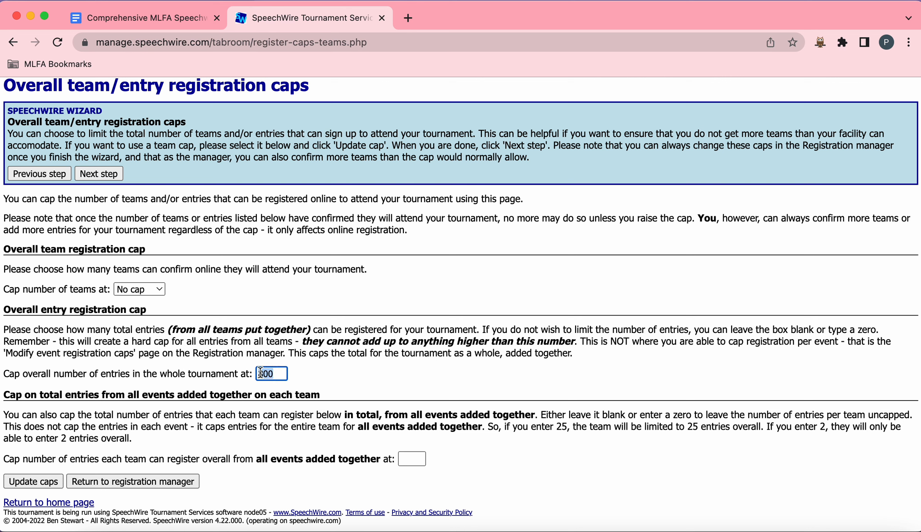
pyautogui.press('BackSpace')
pyautogui.click(292, 369)
pyautogui.click(268, 370)
pyautogui.moveTo(136, 329); pyautogui.dragTo(158, 330)
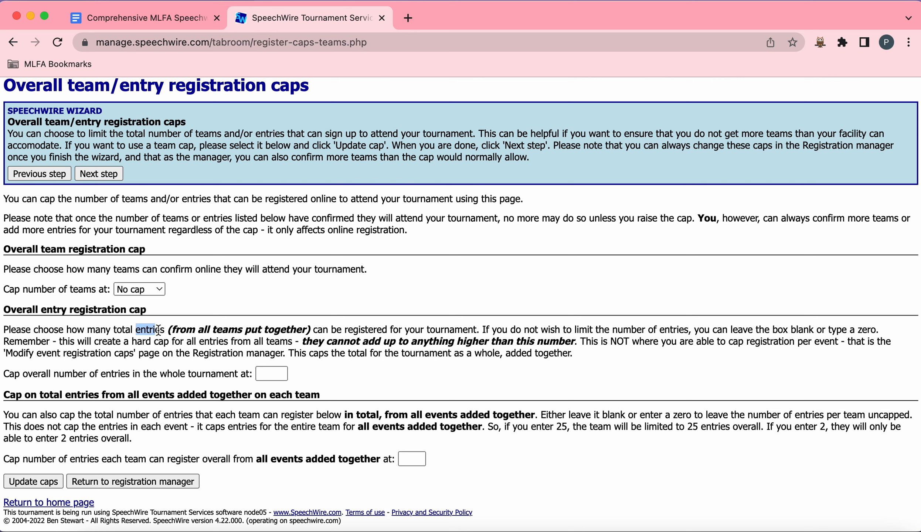
pyautogui.click(159, 330)
pyautogui.click(267, 374)
pyautogui.write('300')
pyautogui.click(359, 388)
# Step: Leave the per-team cap on total entries blank and save the registration caps
pyautogui.scroll(-1, 359, 388)
pyautogui.click(94, 459)
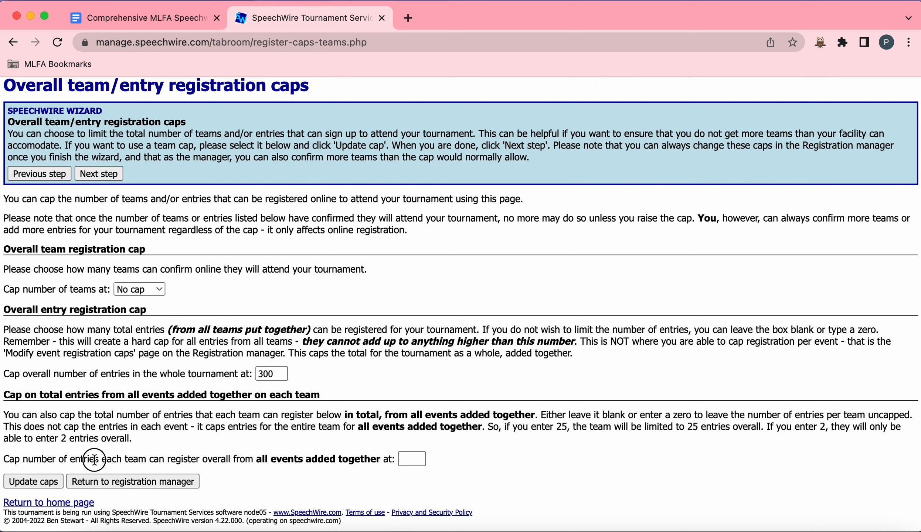
pyautogui.moveTo(94, 459); pyautogui.dragTo(382, 455)
pyautogui.click(383, 456)
pyautogui.click(302, 370)
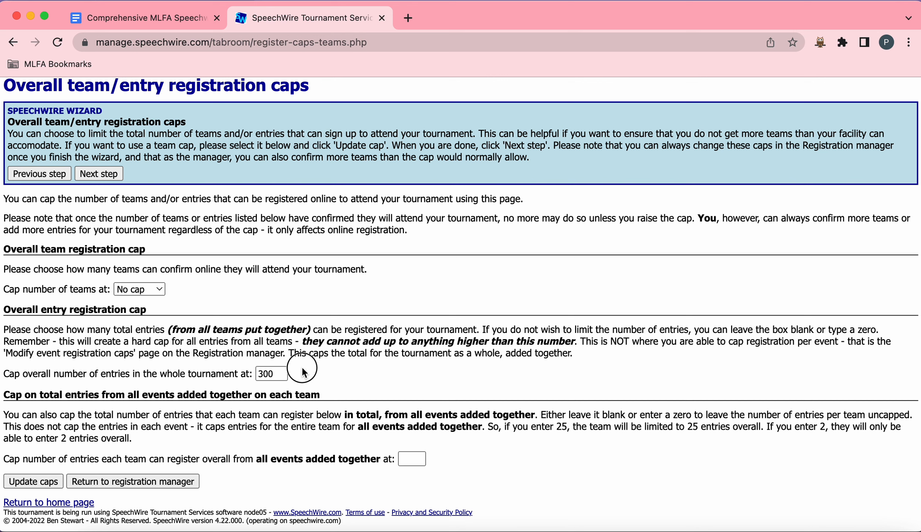
pyautogui.moveTo(302, 369); pyautogui.dragTo(41, 377)
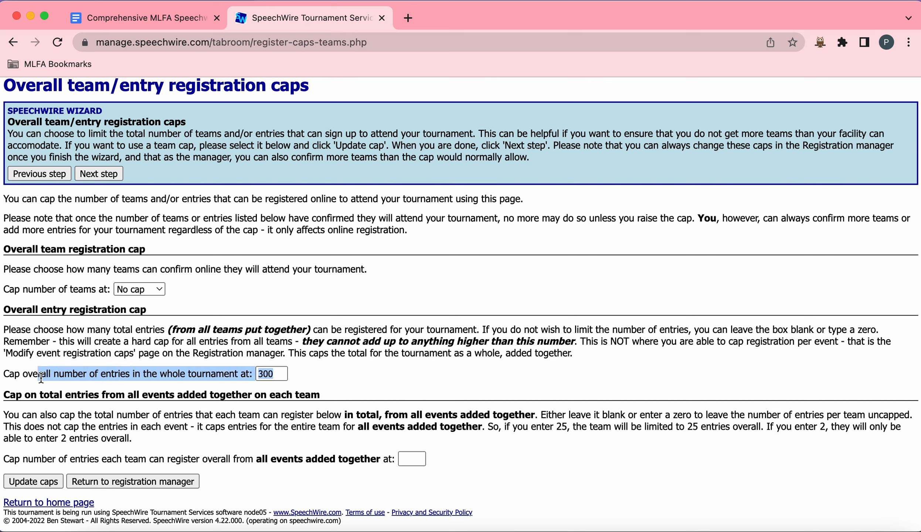
pyautogui.click(361, 363)
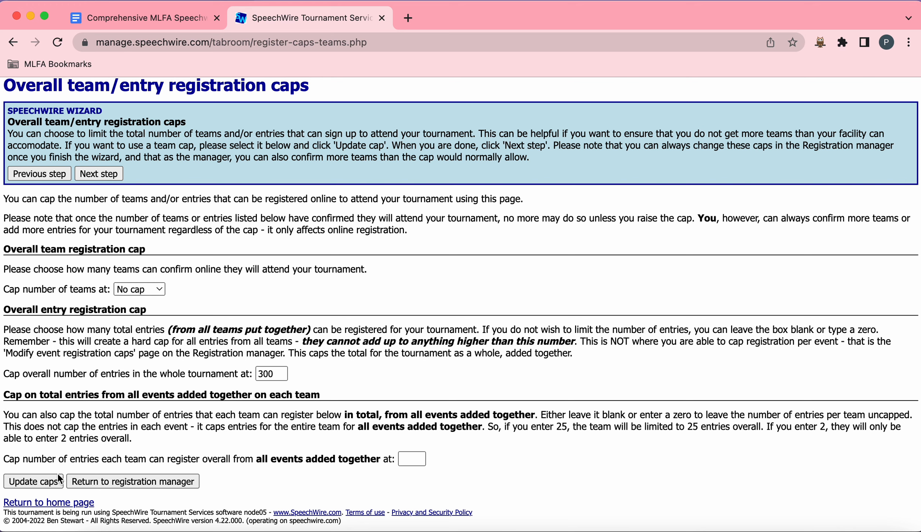
pyautogui.click(46, 480)
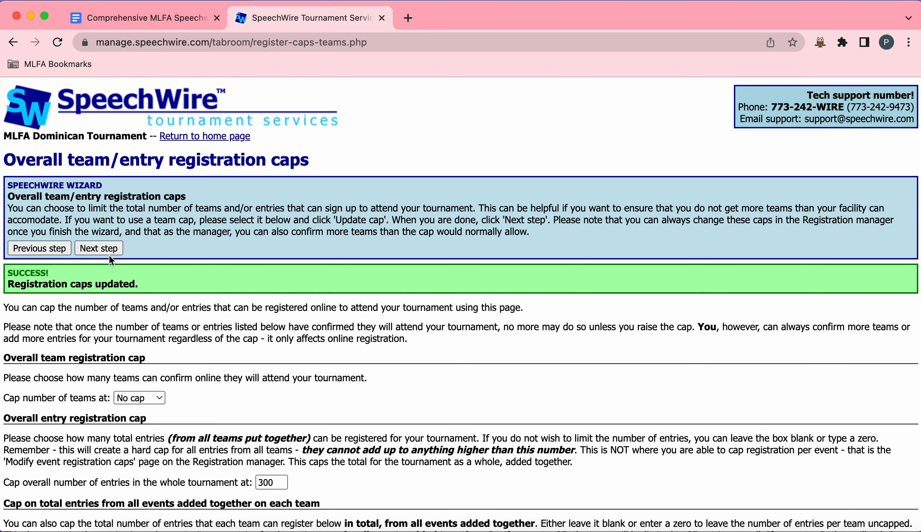
# Step: Advance through the wizard past the per-event entry caps and the team listing without changes
pyautogui.click(99, 247)
pyautogui.scroll(-3, 264, 297)
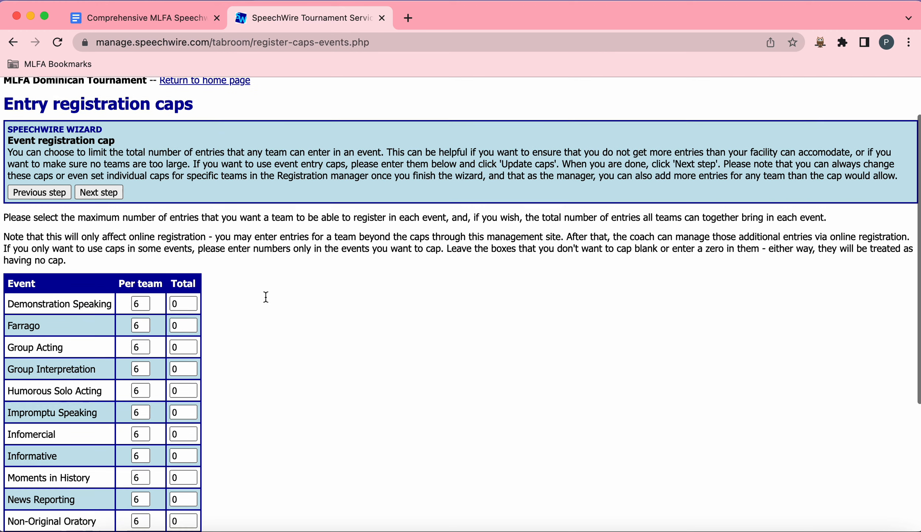
pyautogui.scroll(-3, 143, 234)
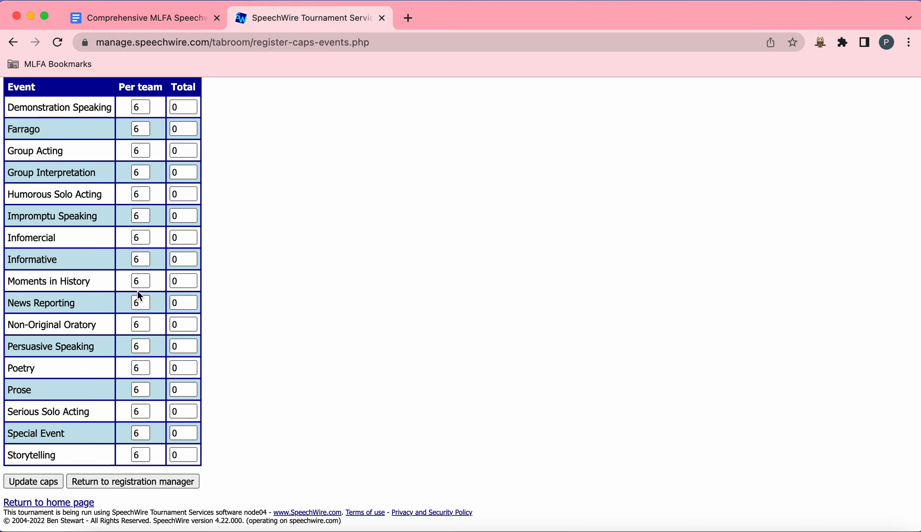
pyautogui.scroll(3, 150, 385)
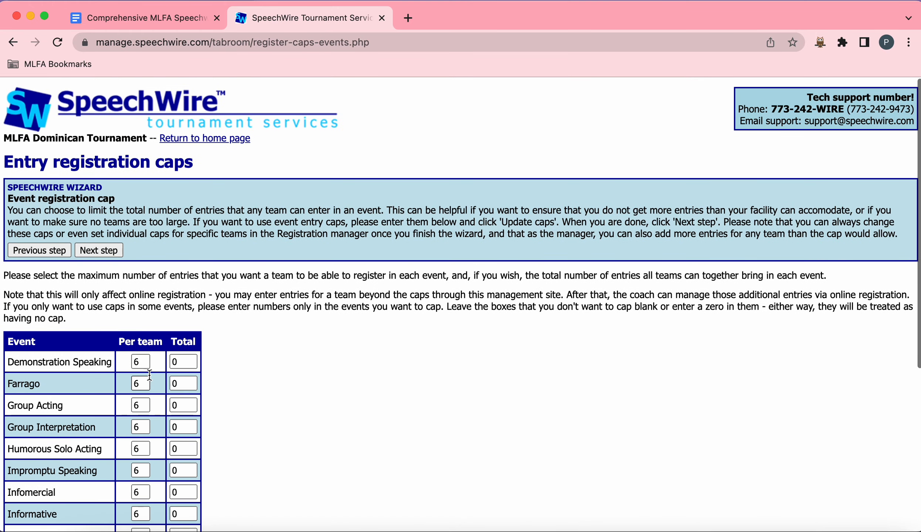
pyautogui.click(109, 246)
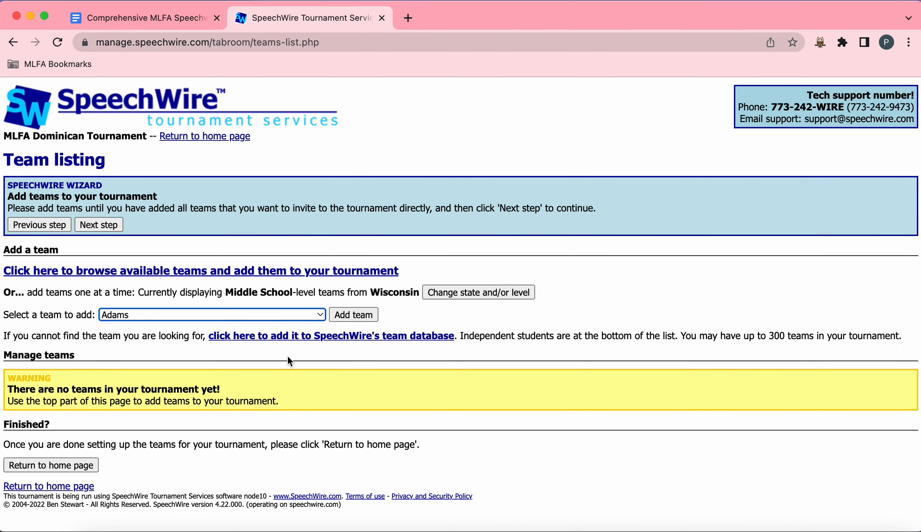
pyautogui.click(115, 226)
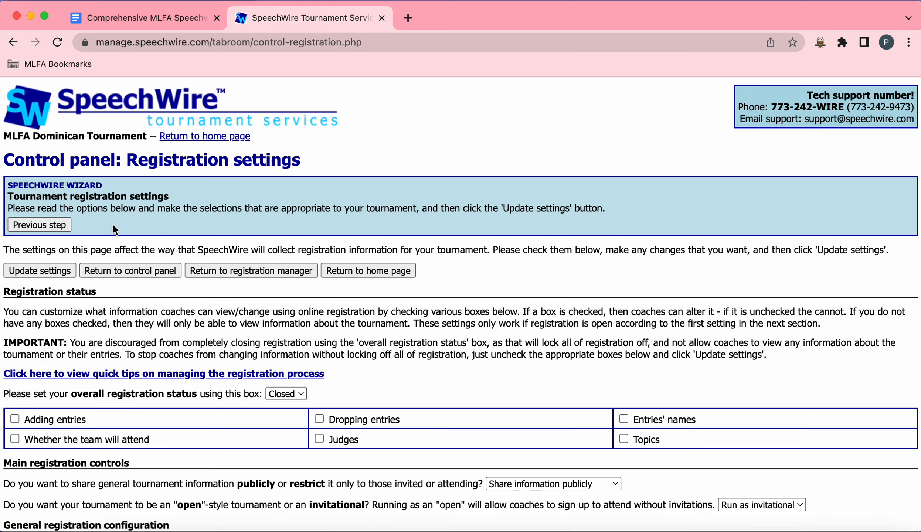
# Step: Let coaches change adding entries, team attendance, dropping entries, judges and entries' names during registration
pyautogui.scroll(-3, 501, 269)
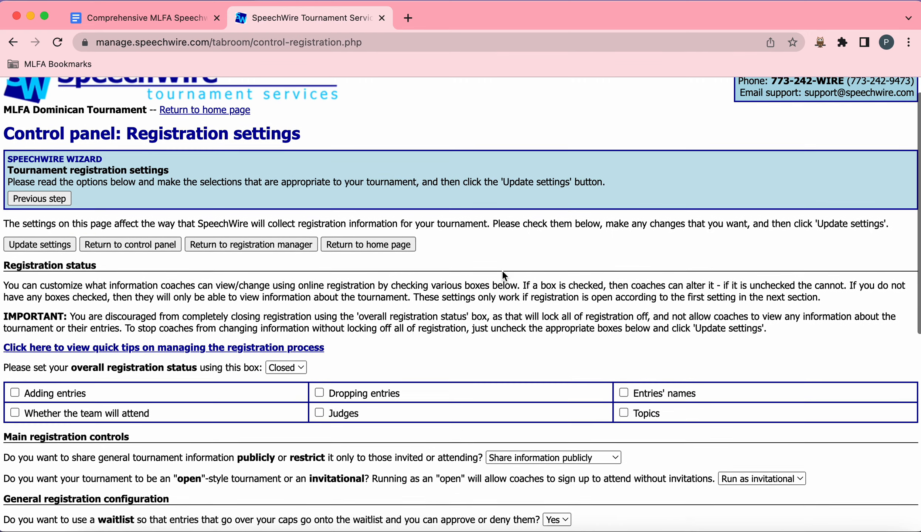
pyautogui.scroll(2, 502, 270)
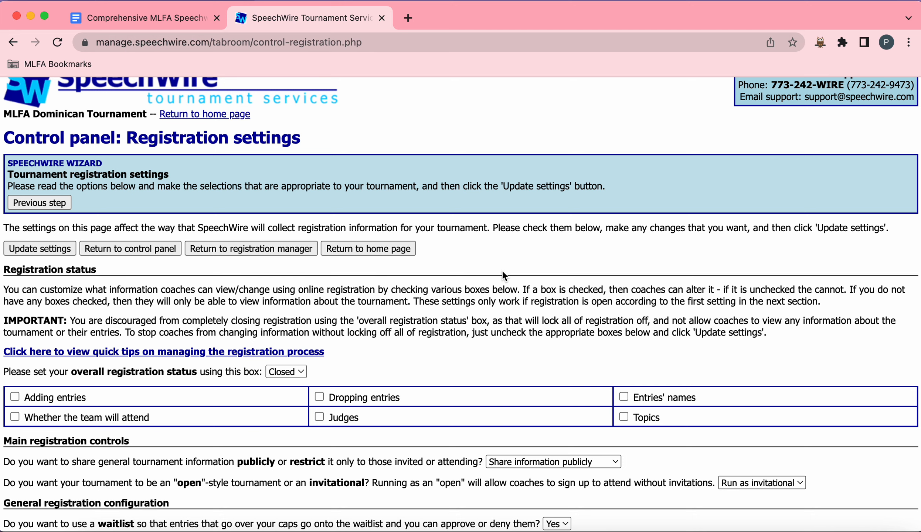
pyautogui.scroll(-1, 502, 272)
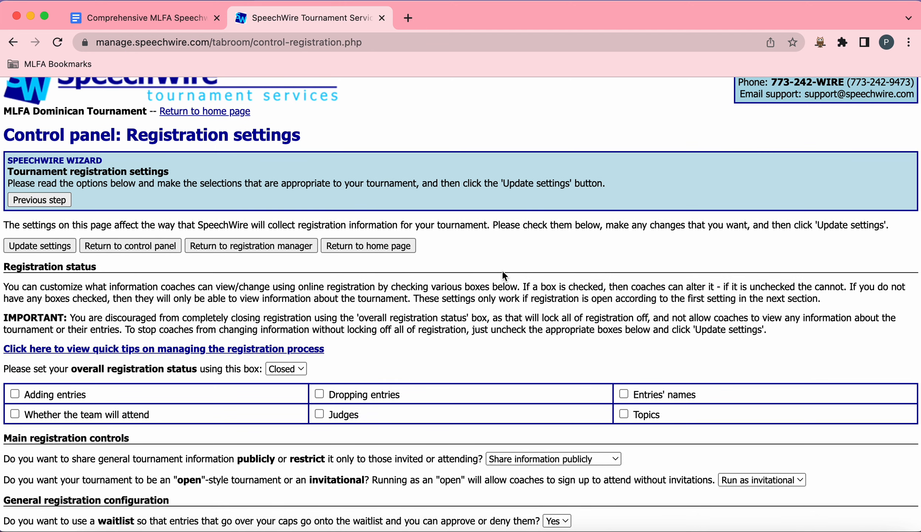
pyautogui.scroll(-2, 502, 272)
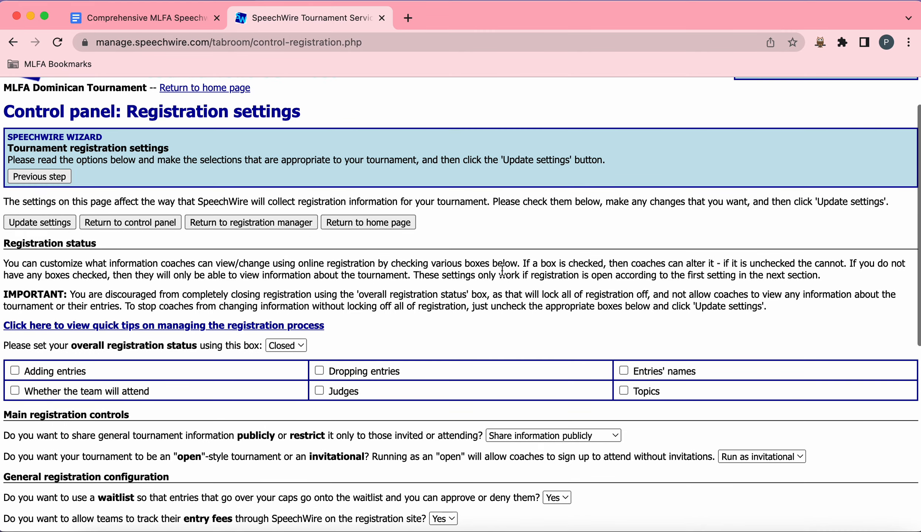
pyautogui.click(14, 391)
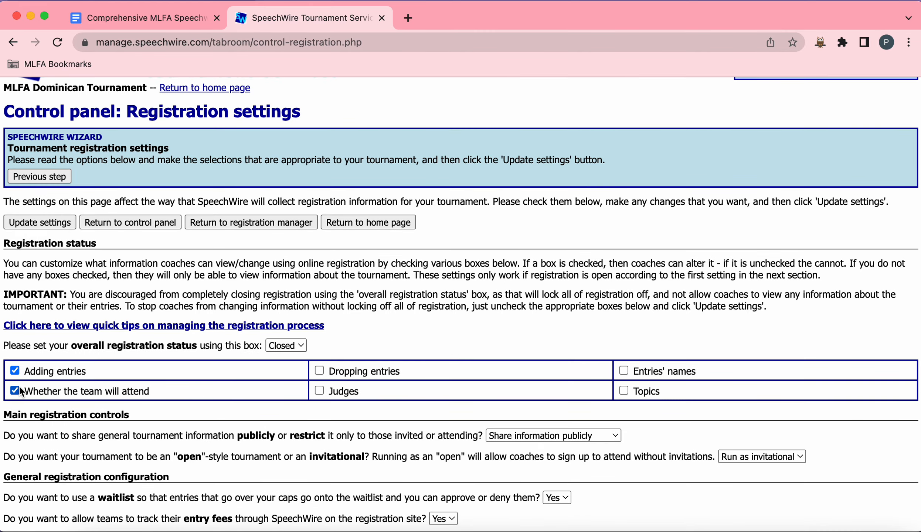
pyautogui.click(319, 371)
pyautogui.click(319, 391)
pyautogui.click(623, 371)
pyautogui.scroll(-3, 547, 307)
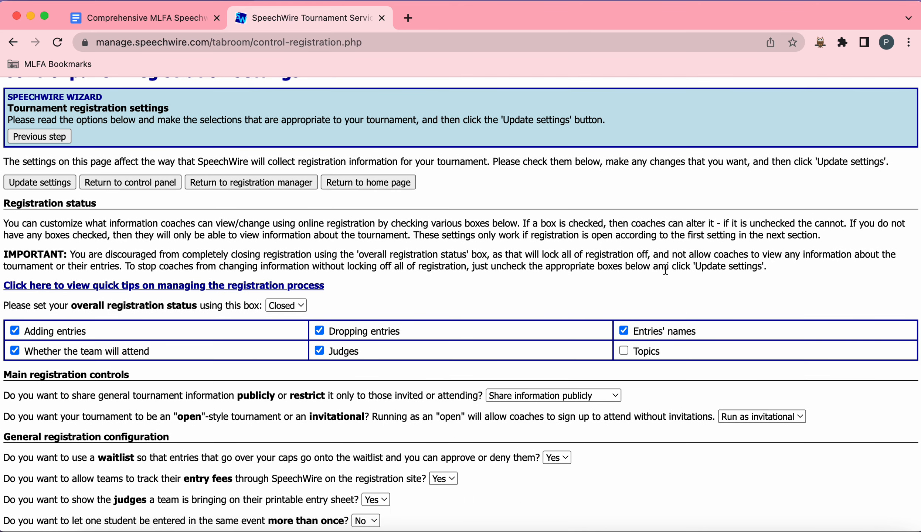
# Step: Set the tournament to run as an open-style tournament instead of an invitational
pyautogui.scroll(-4, 665, 269)
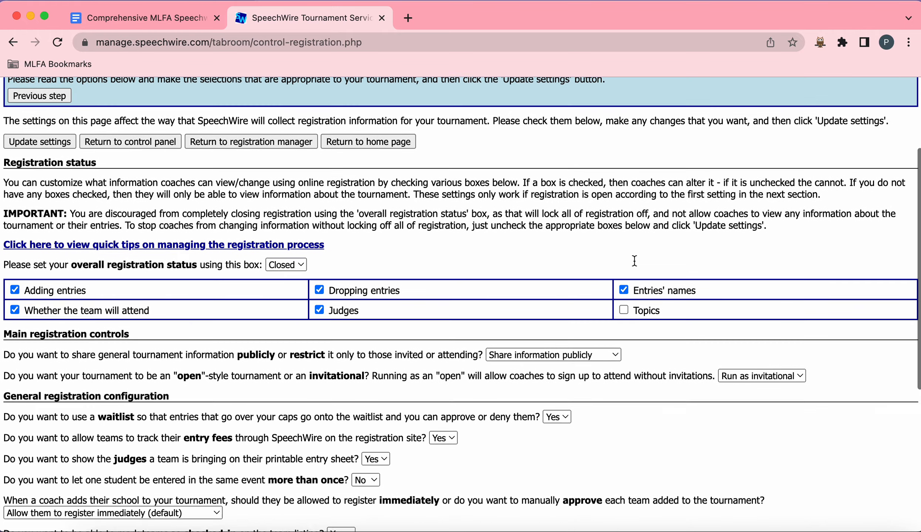
pyautogui.moveTo(4, 359); pyautogui.dragTo(808, 353)
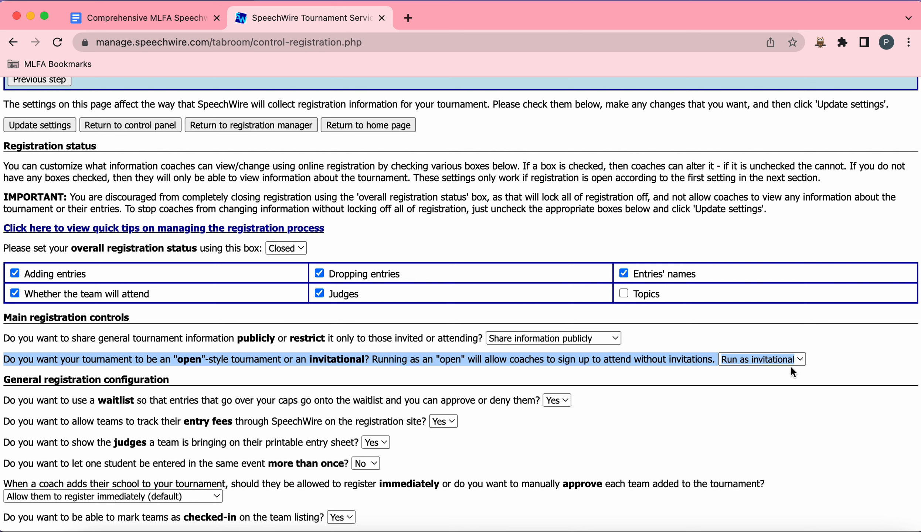
pyautogui.click(790, 360)
pyautogui.click(783, 373)
pyautogui.click(813, 364)
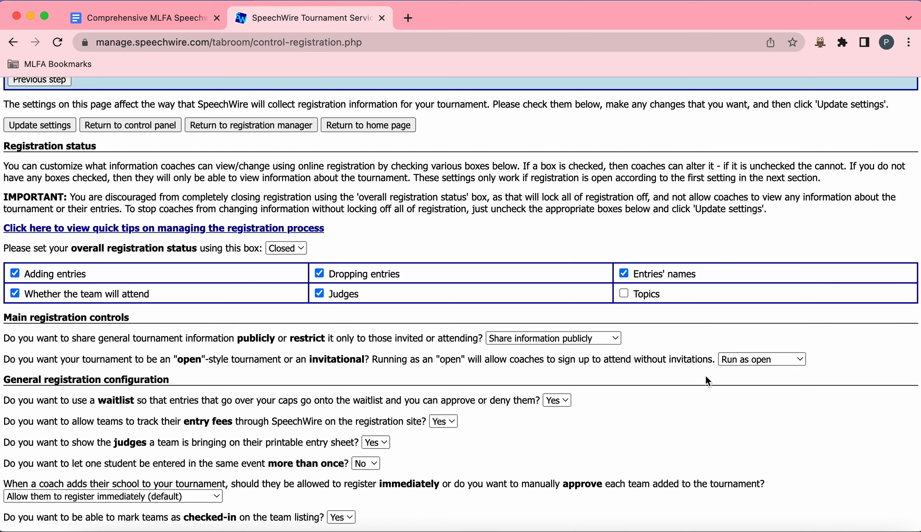
# Step: Review the general registration configuration and information collection settings
pyautogui.scroll(1, 688, 375)
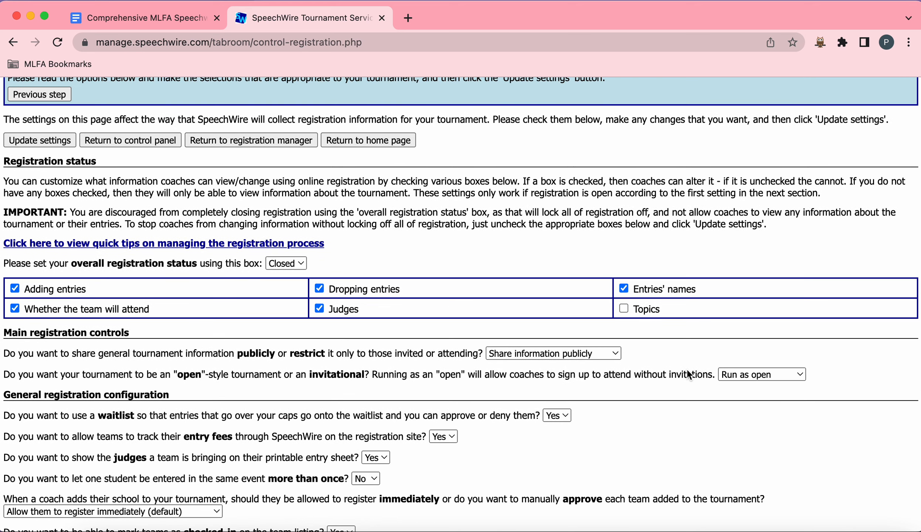
pyautogui.scroll(-1, 688, 375)
pyautogui.scroll(-5, 687, 371)
pyautogui.scroll(4, 687, 371)
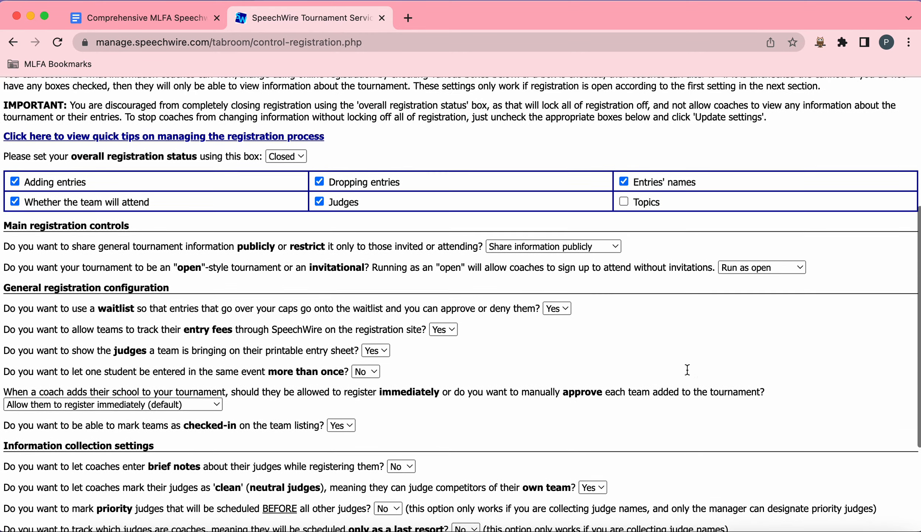
pyautogui.scroll(1, 685, 367)
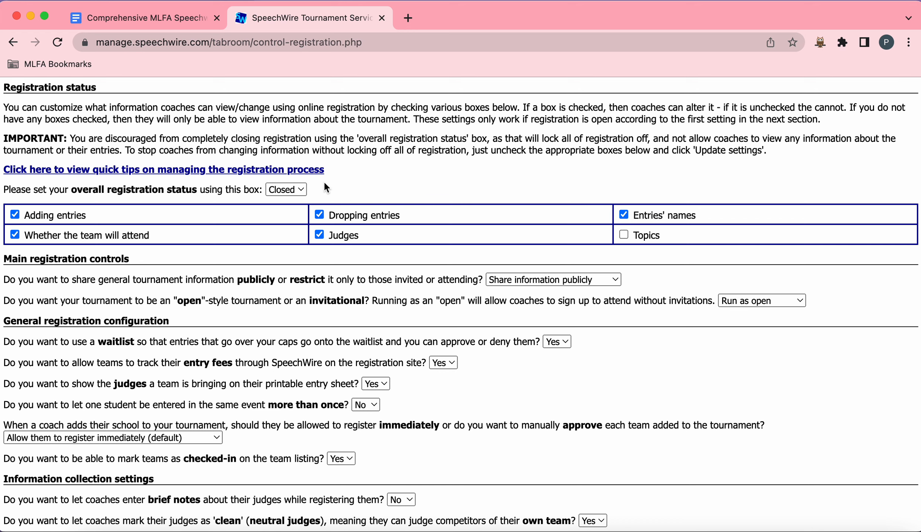
pyautogui.scroll(3, 288, 253)
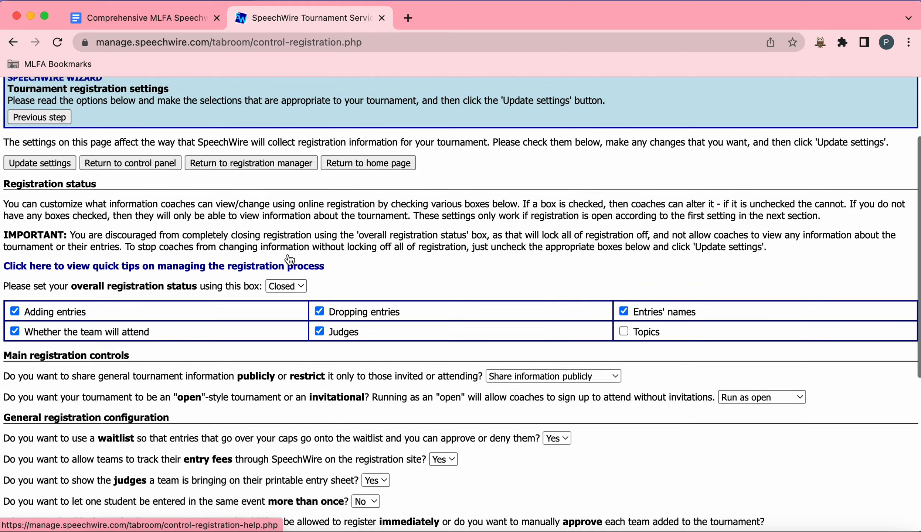
pyautogui.scroll(3, 290, 260)
pyautogui.scroll(-2, 303, 281)
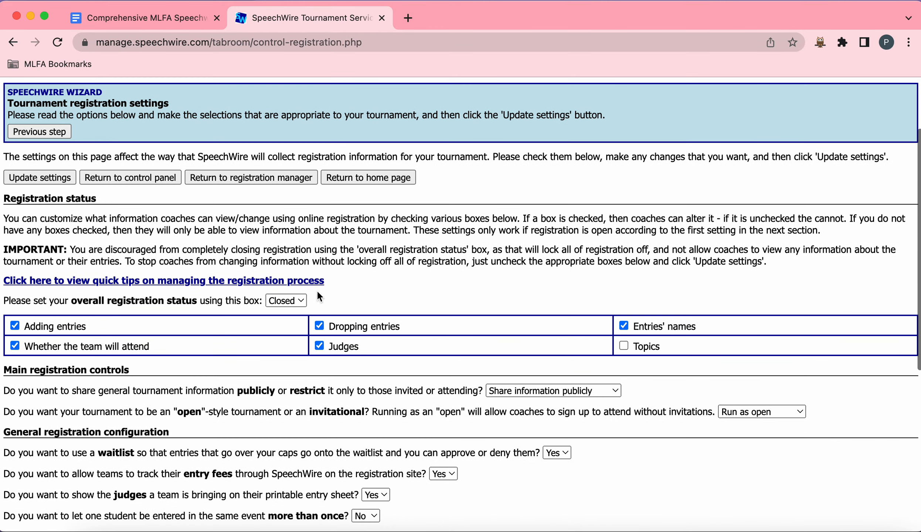
# Step: Open the overall registration status options, keeping it set to Closed
pyautogui.click(301, 300)
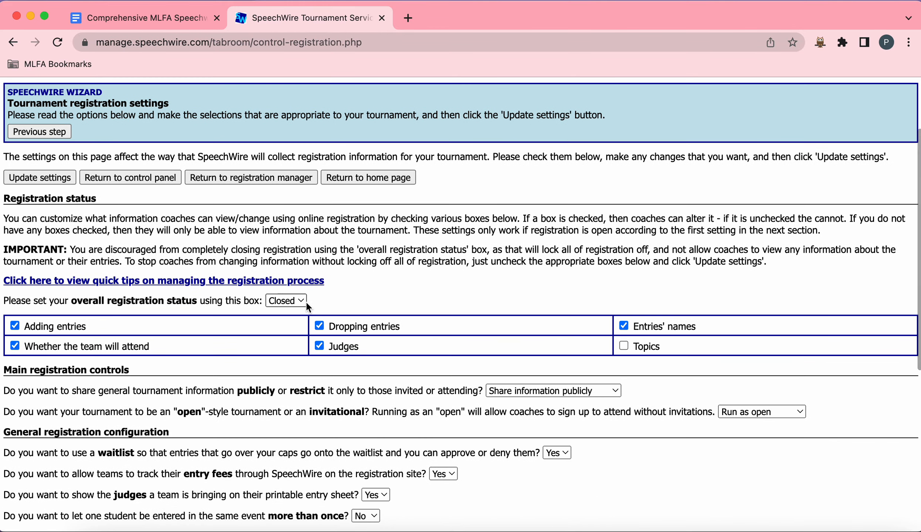
pyautogui.click(375, 290)
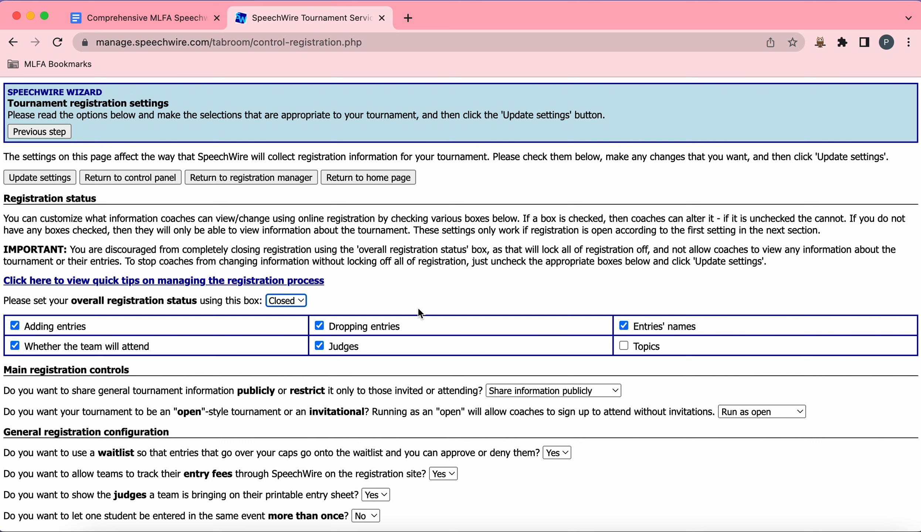
pyautogui.click(366, 298)
pyautogui.scroll(-2, 269, 295)
pyautogui.scroll(-2, 268, 293)
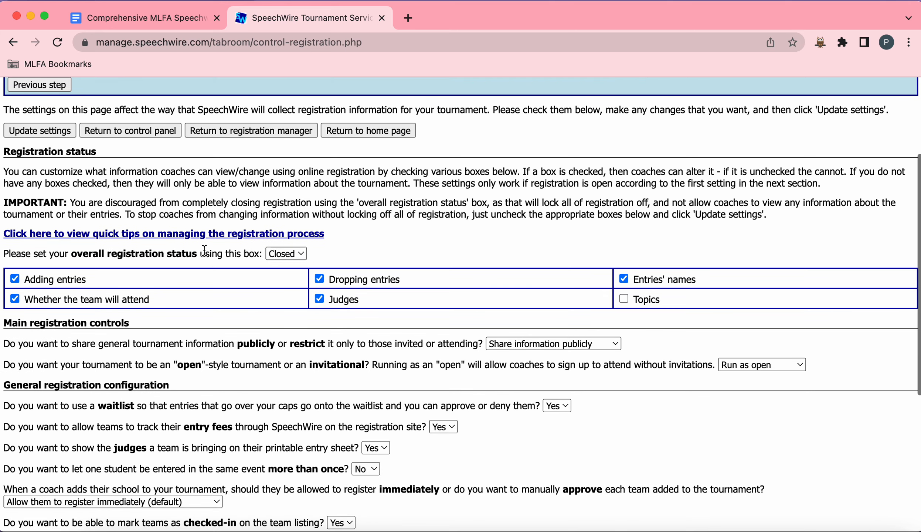
# Step: Update the registration settings and review the waitlist option
pyautogui.scroll(1, 195, 248)
pyautogui.click(63, 144)
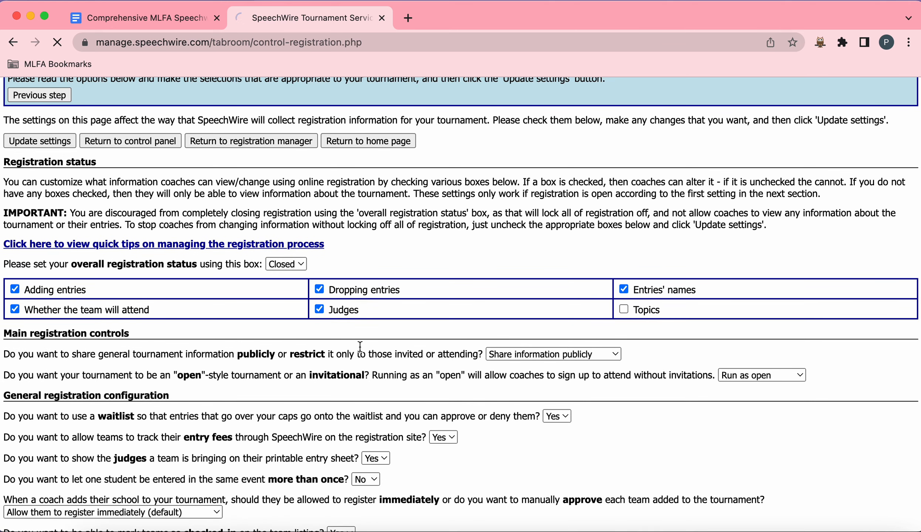
pyautogui.scroll(-10, 362, 351)
pyautogui.scroll(-1, 362, 351)
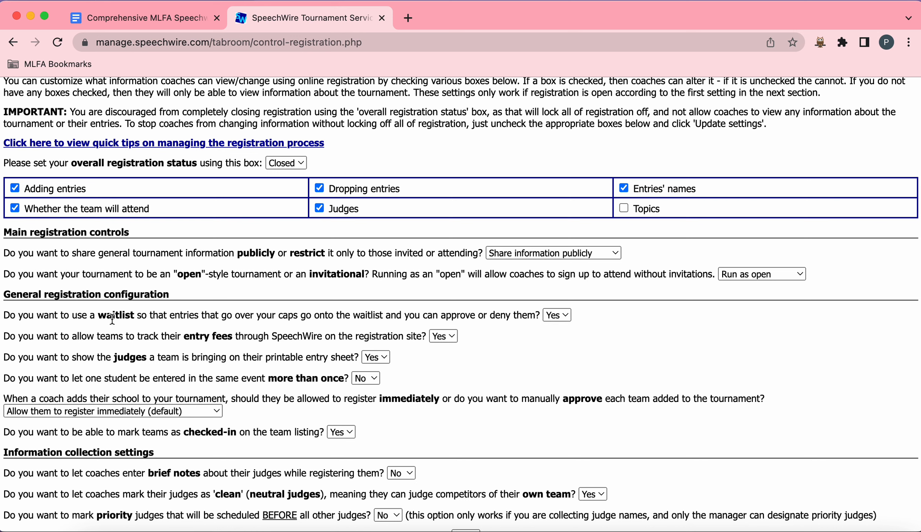
pyautogui.moveTo(99, 315); pyautogui.dragTo(534, 316)
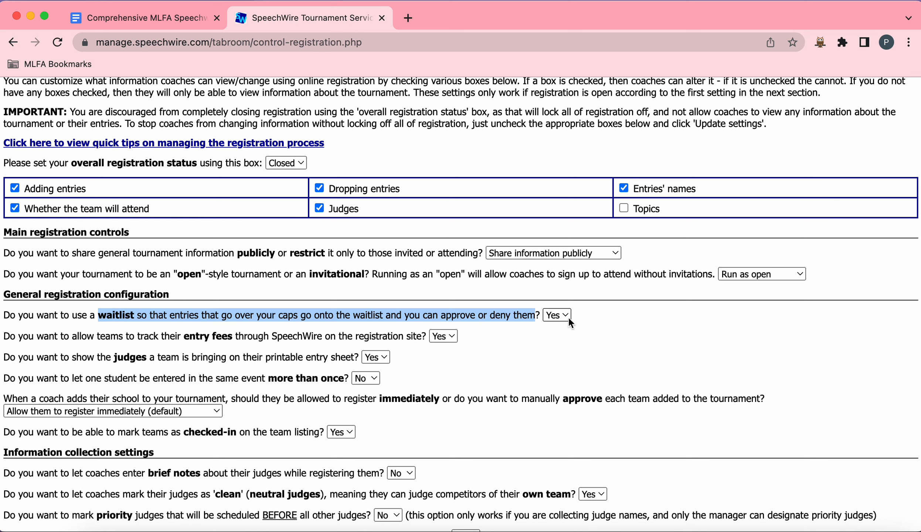
pyautogui.click(602, 315)
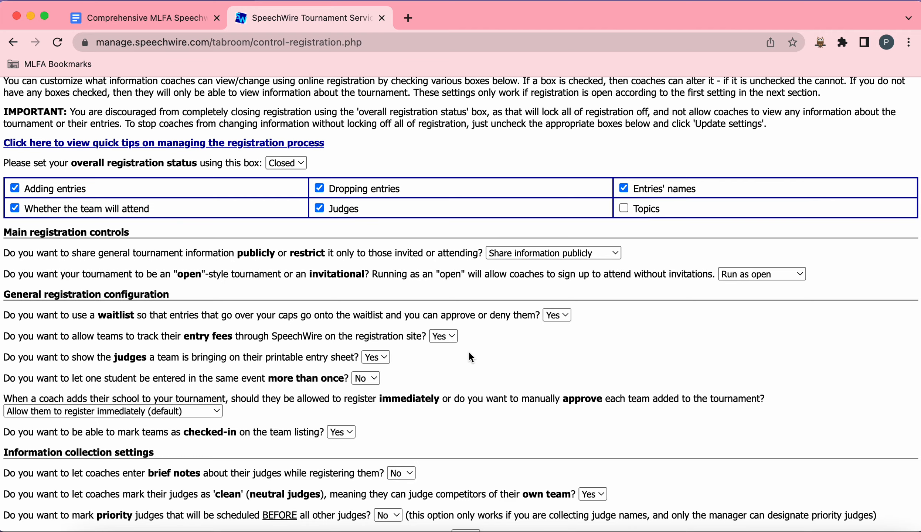
# Step: Review the meal-ordering option, keeping it at No, and save the registration settings
pyautogui.scroll(-5, 469, 354)
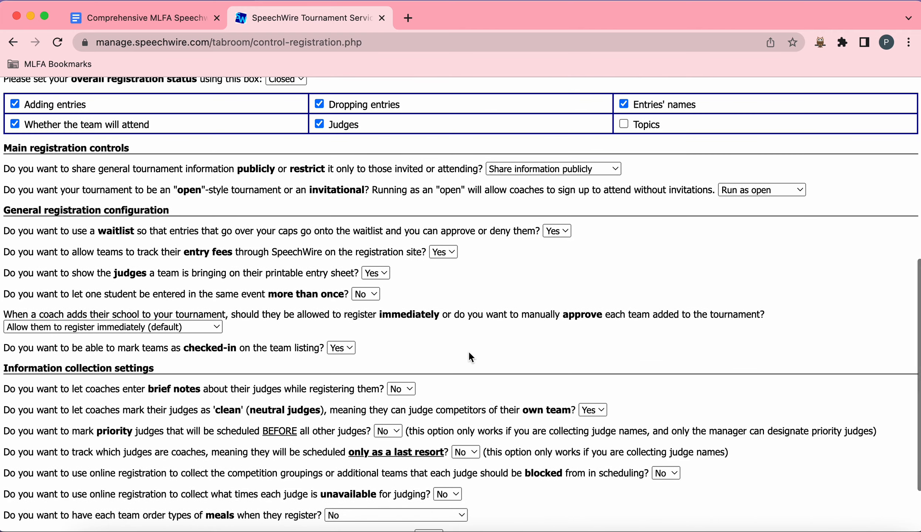
pyautogui.scroll(-4, 470, 357)
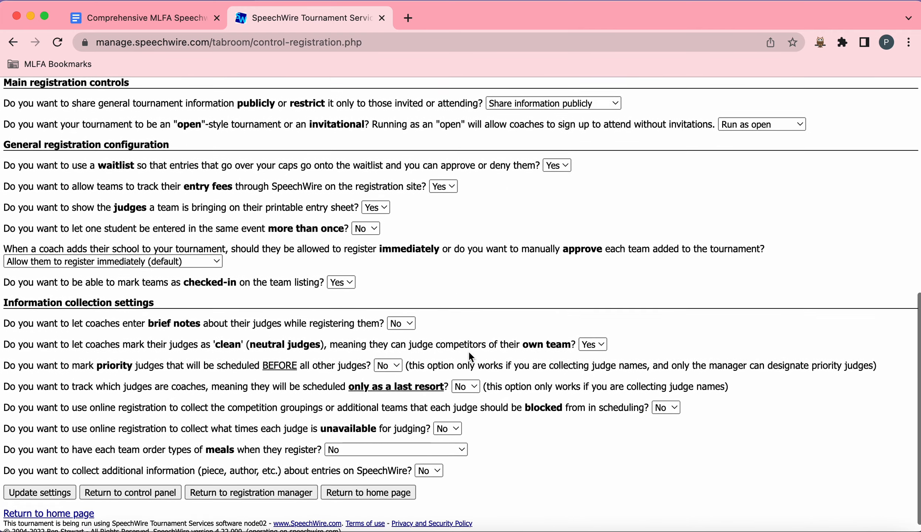
pyautogui.scroll(-1, 470, 357)
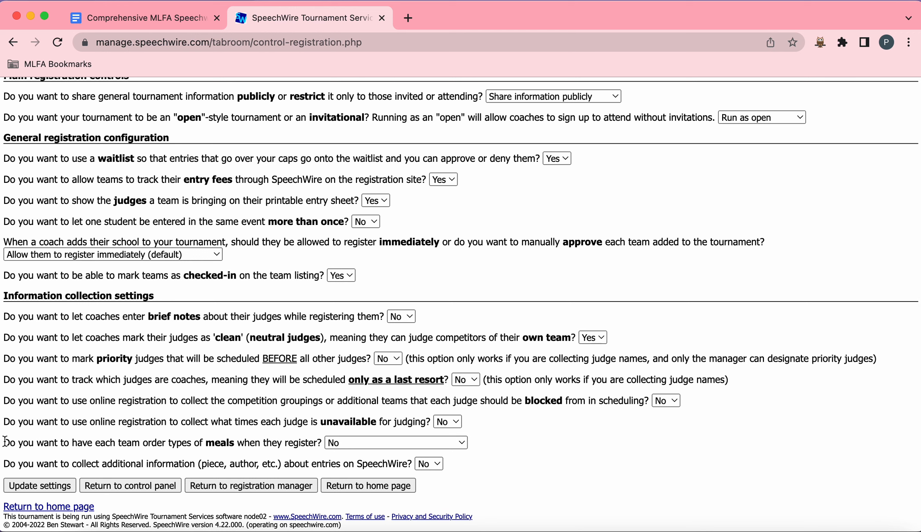
pyautogui.moveTo(3, 441); pyautogui.dragTo(475, 440)
pyautogui.click(429, 431)
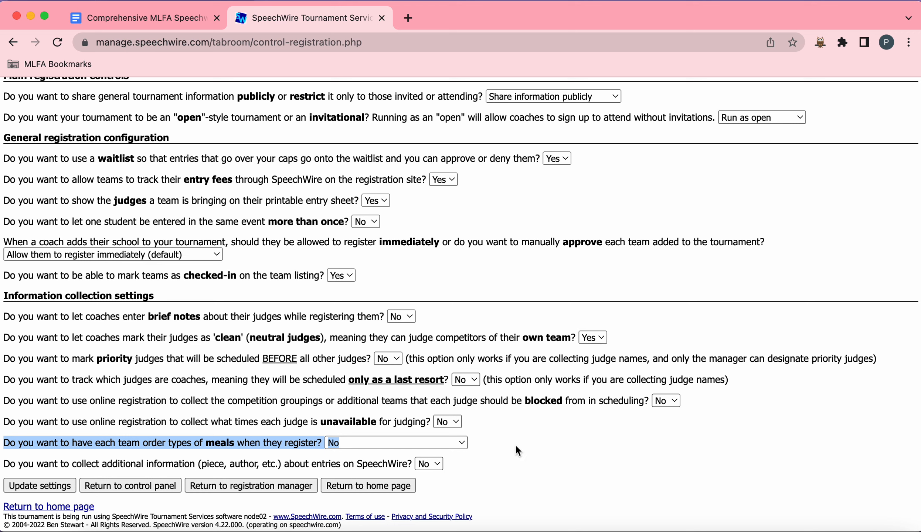
pyautogui.click(528, 449)
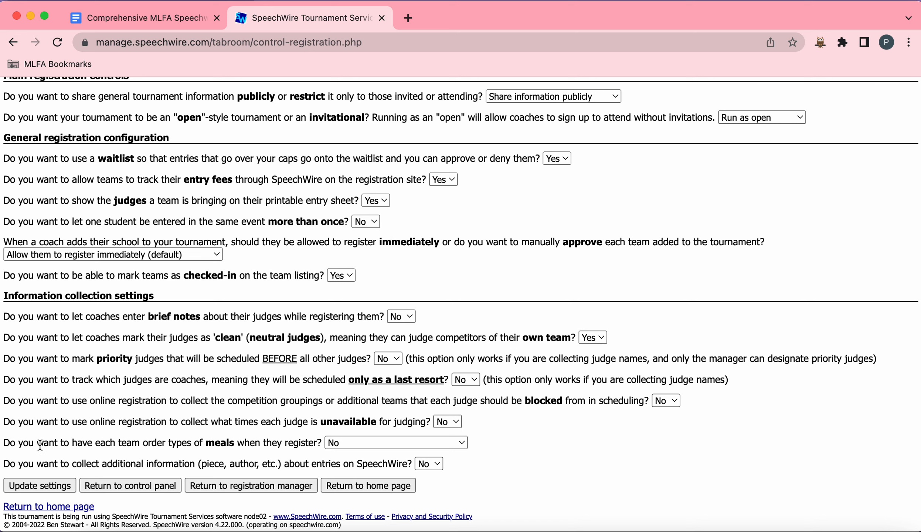
pyautogui.click(376, 445)
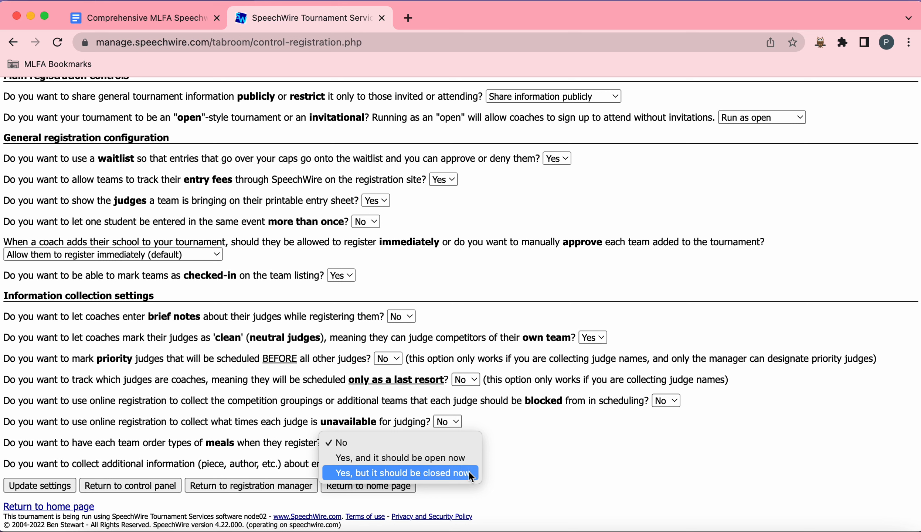
pyautogui.click(534, 430)
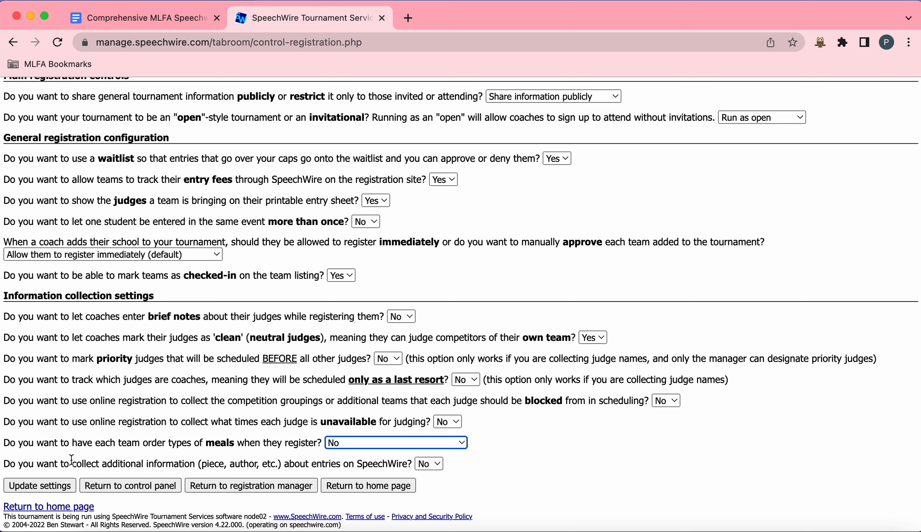
pyautogui.click(49, 447)
pyautogui.moveTo(49, 446); pyautogui.dragTo(319, 443)
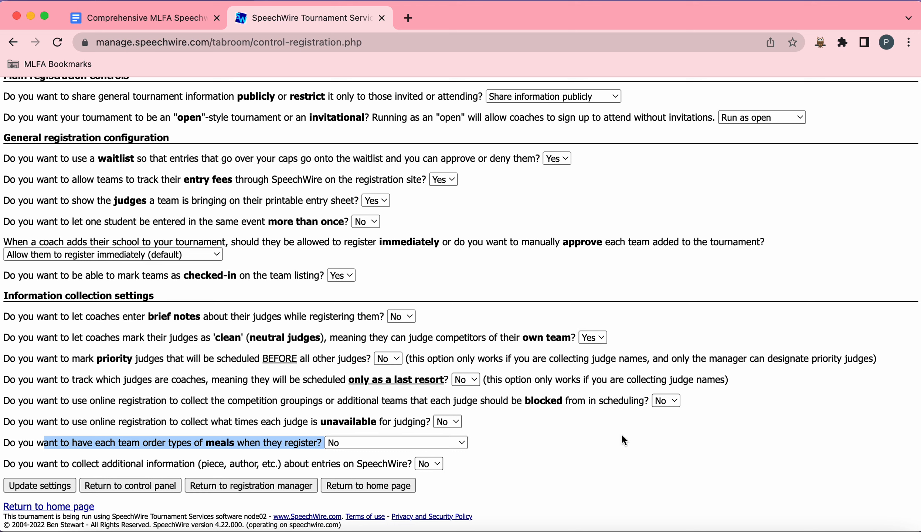
pyautogui.click(554, 463)
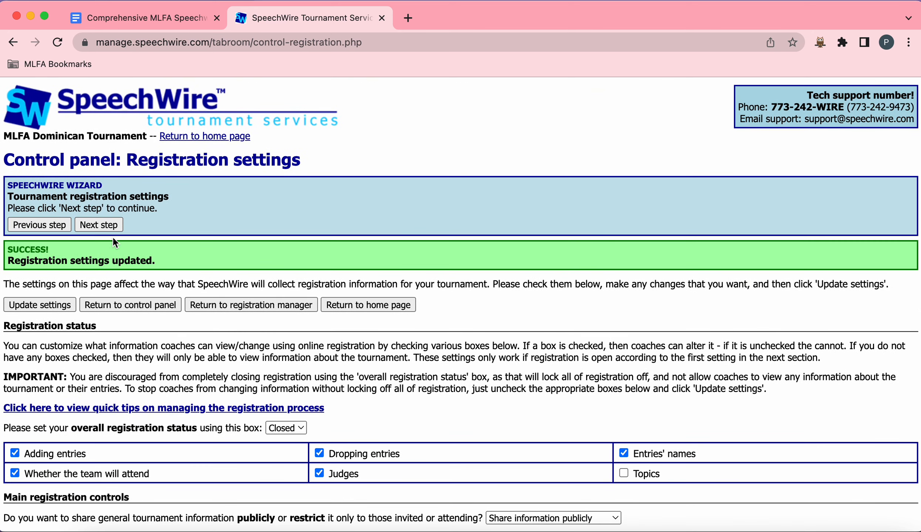
# Step: Finish the setup wizard and reopen the registration settings through the registration manager
pyautogui.click(108, 229)
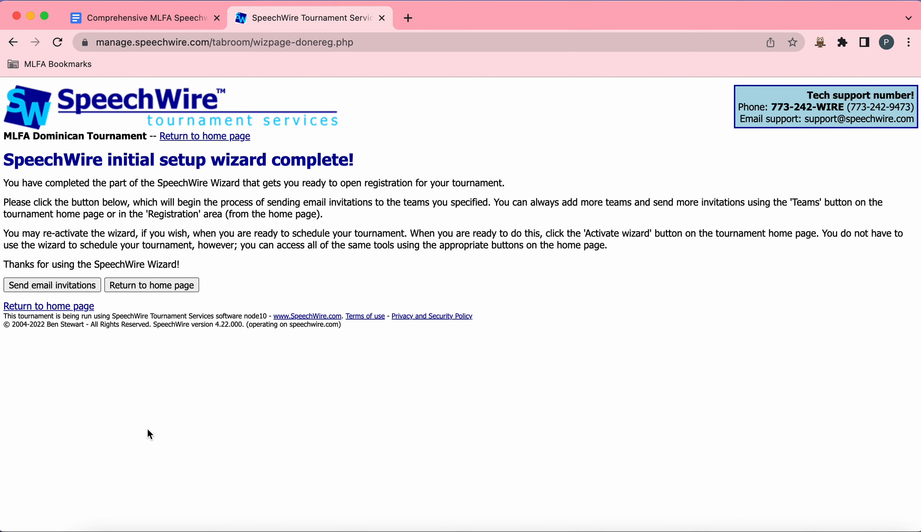
pyautogui.click(170, 282)
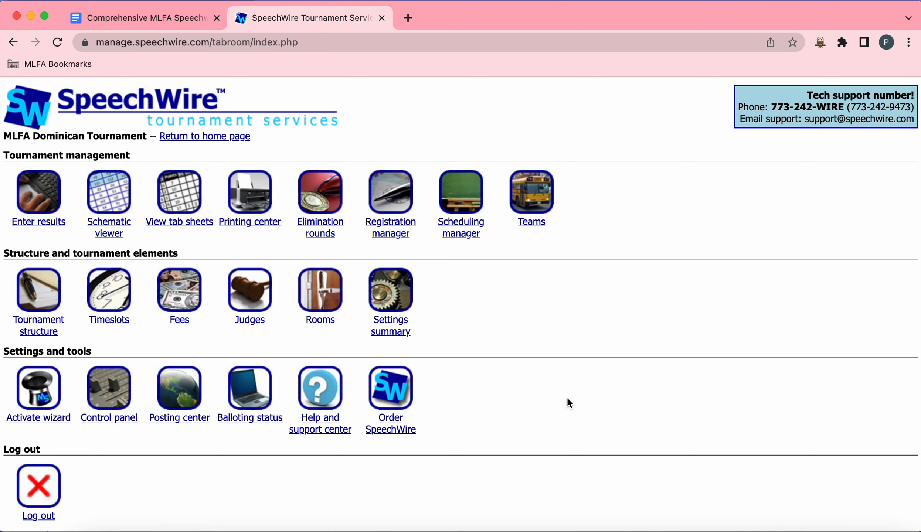
pyautogui.click(389, 233)
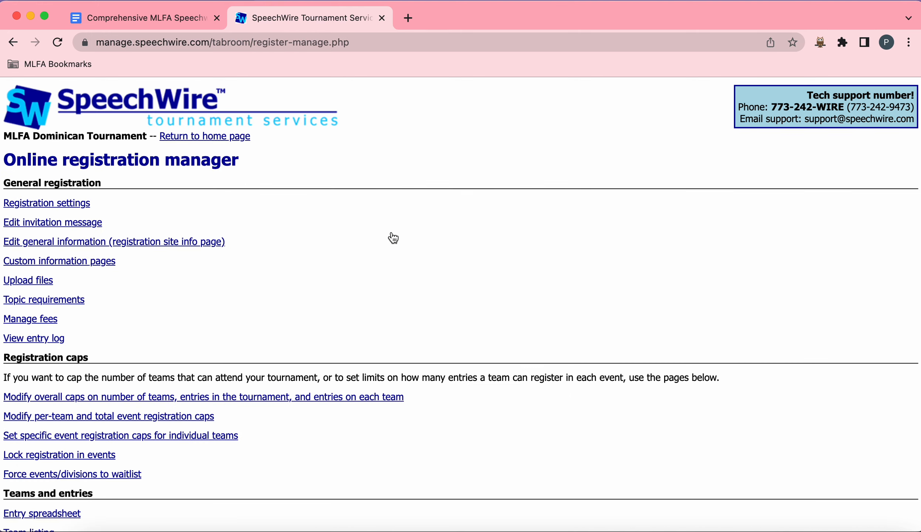
pyautogui.click(85, 205)
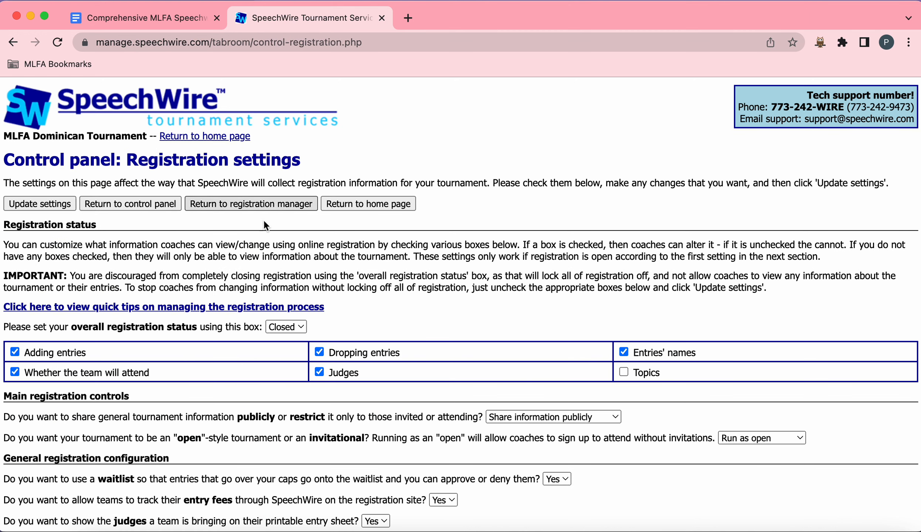
# Step: Try switching the overall registration status to Open, revert it to Closed, and return to the home page
pyautogui.click(292, 327)
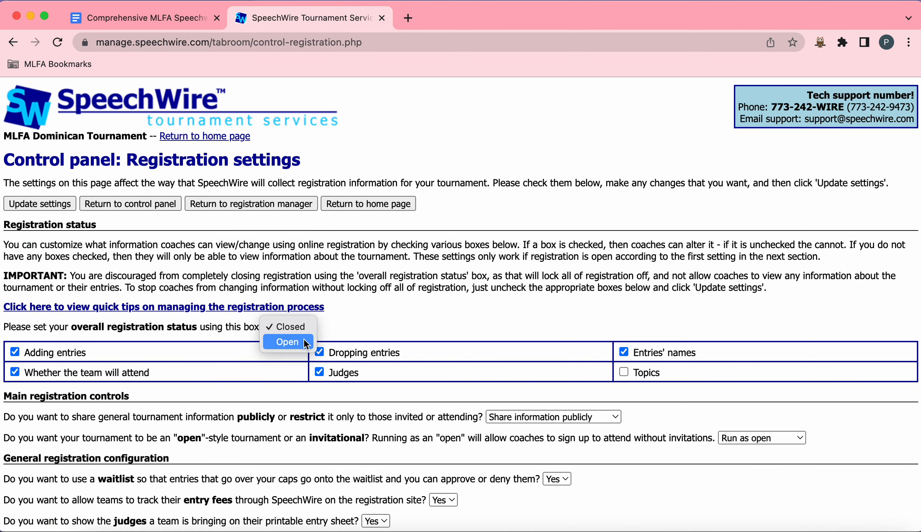
pyautogui.click(304, 339)
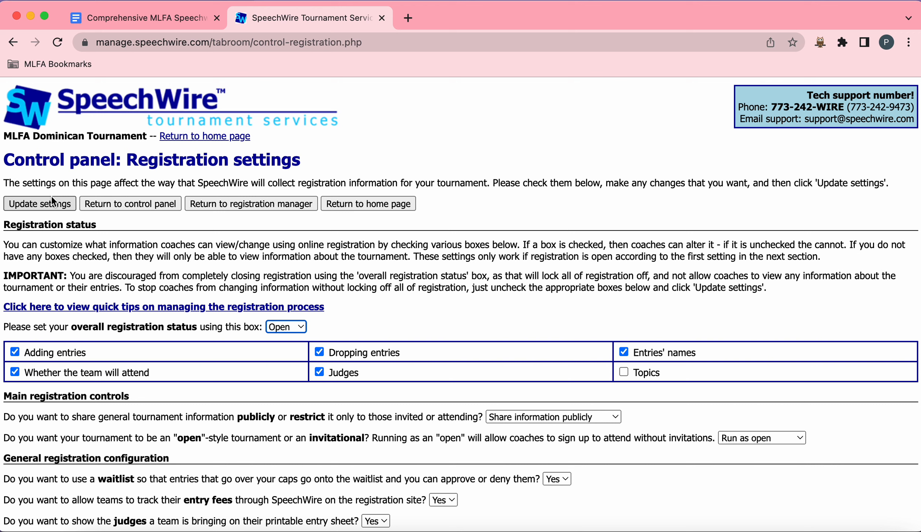
pyautogui.click(290, 330)
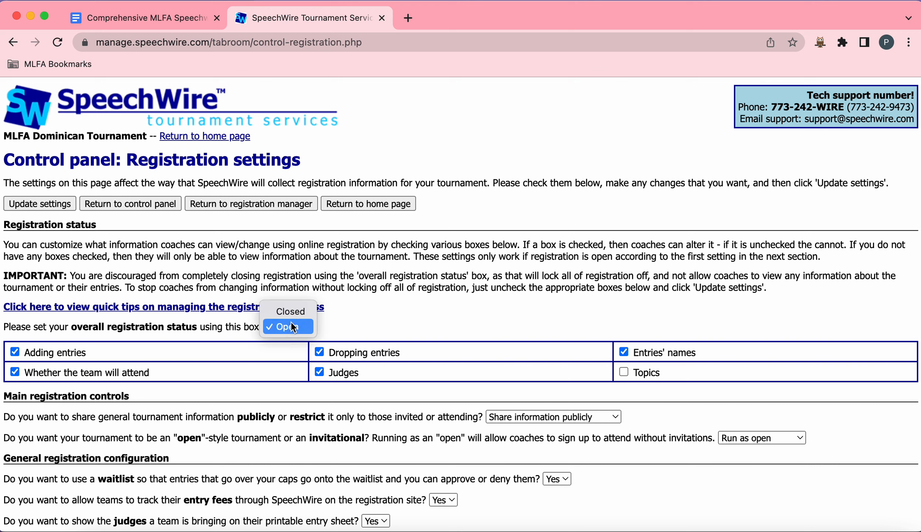
pyautogui.click(290, 312)
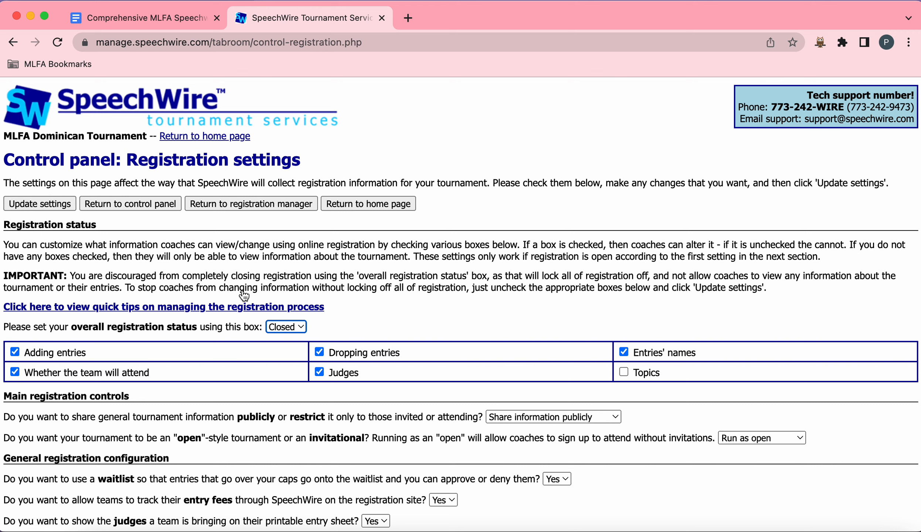
pyautogui.click(206, 137)
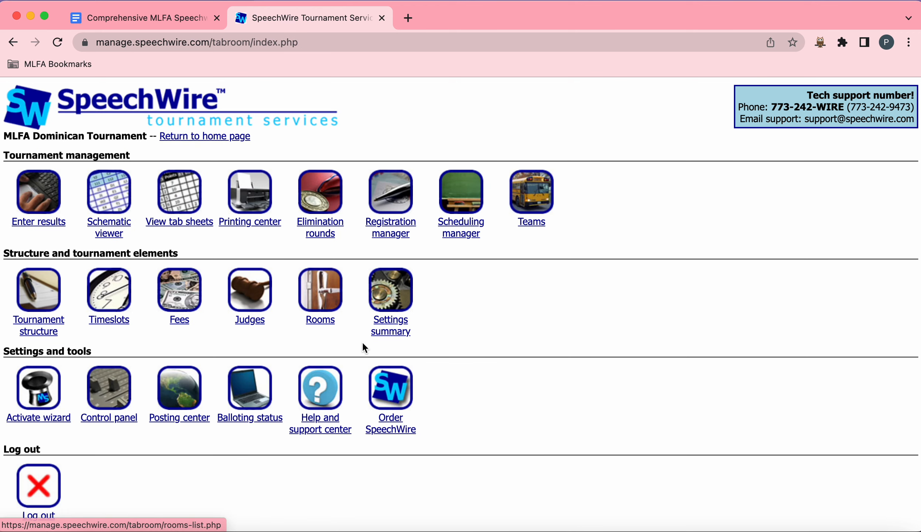